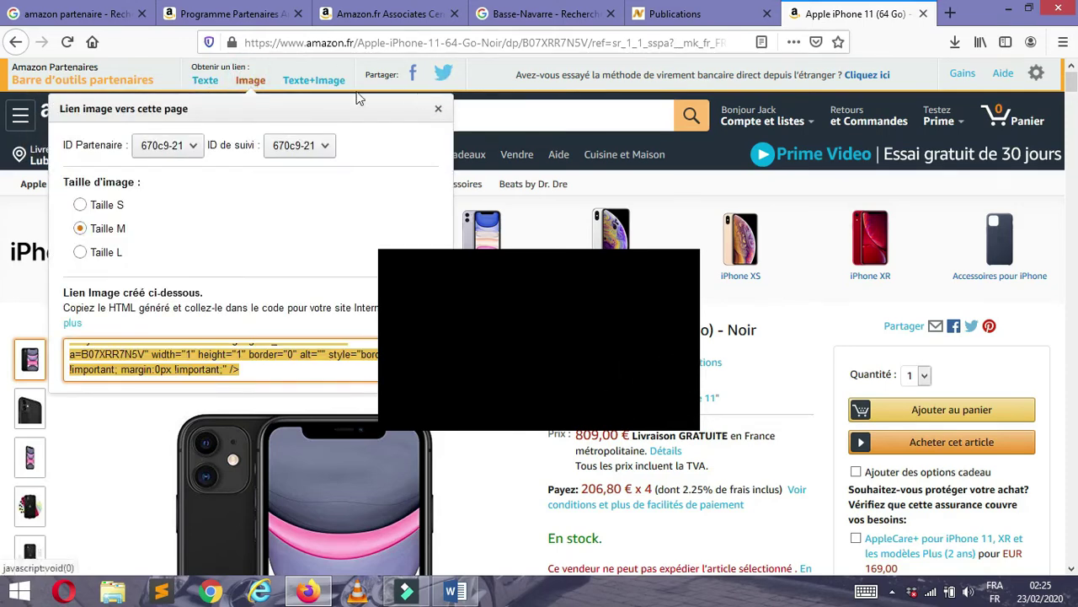
click(335, 69)
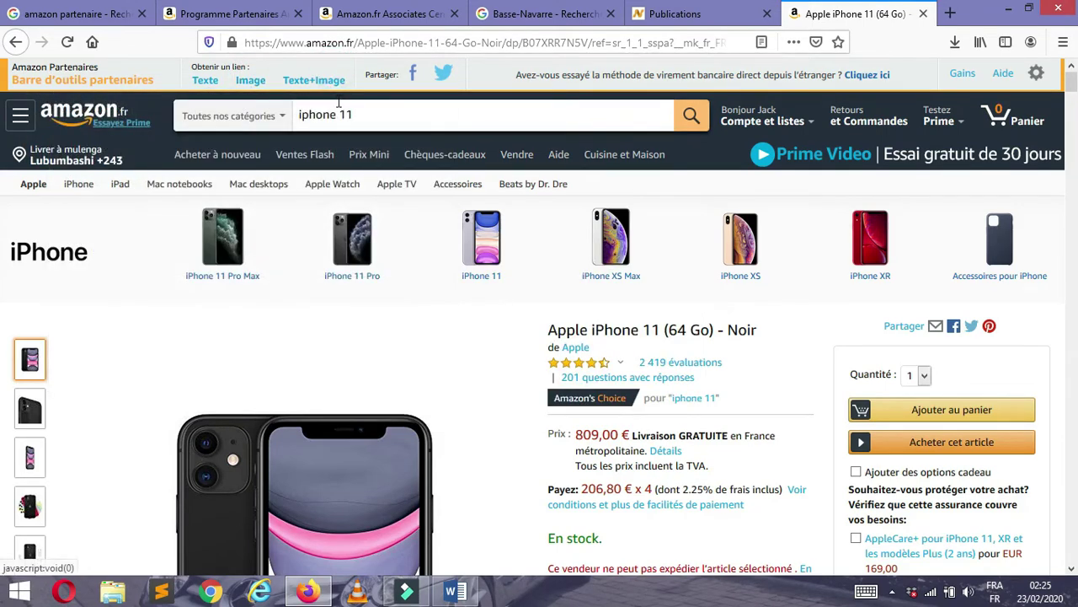
click(204, 81)
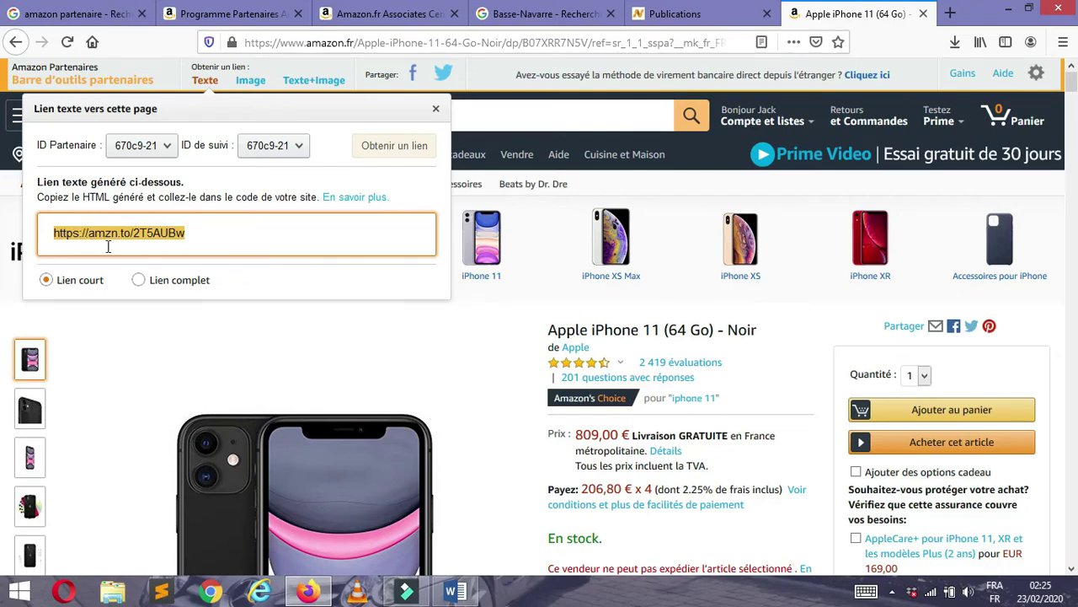
click(137, 283)
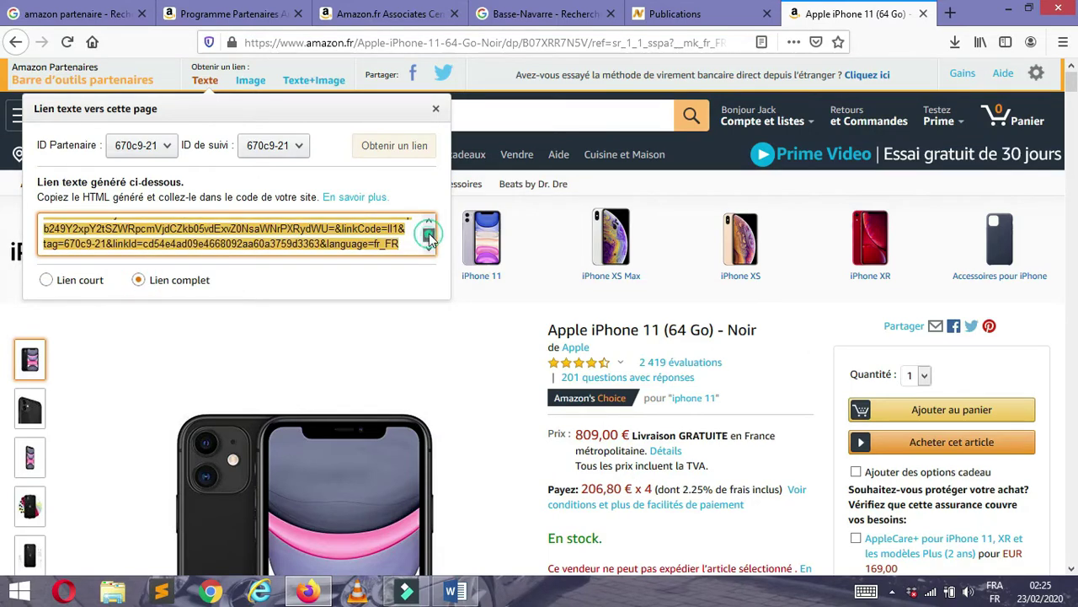
scroll(430, 233, up, 2)
drag(430, 232, 429, 245)
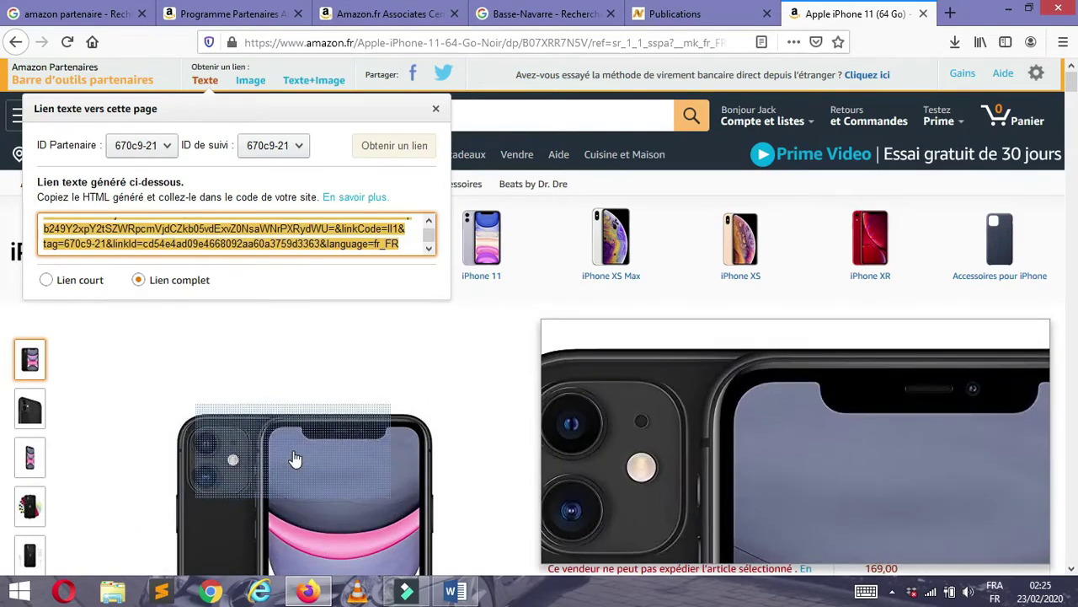
click(46, 280)
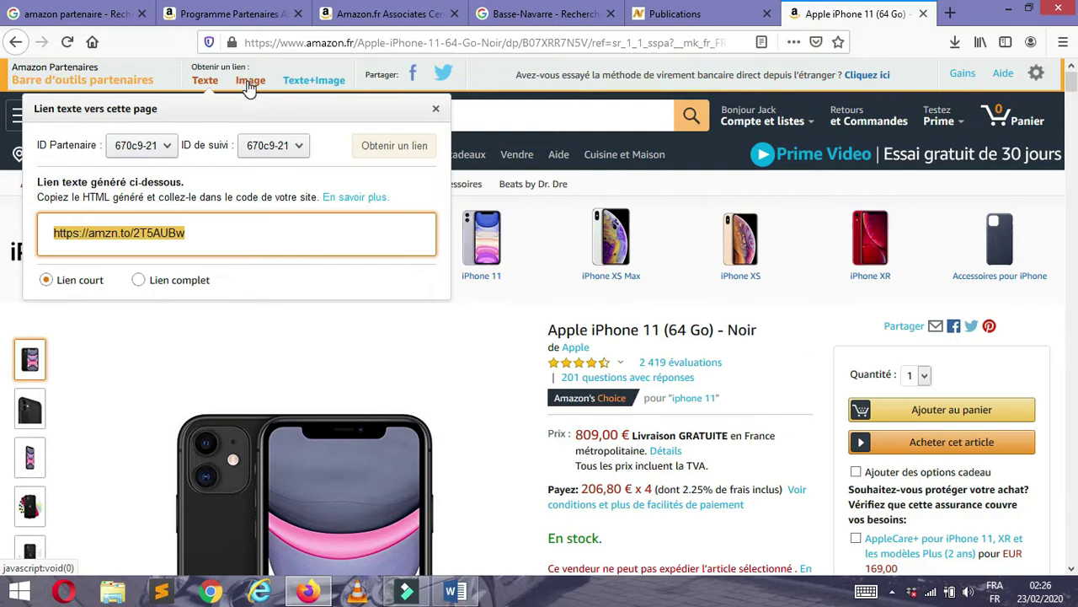
- Preview the Image and Texte+Image affiliate code for the iPhone 11 in SiteStripe
click(249, 81)
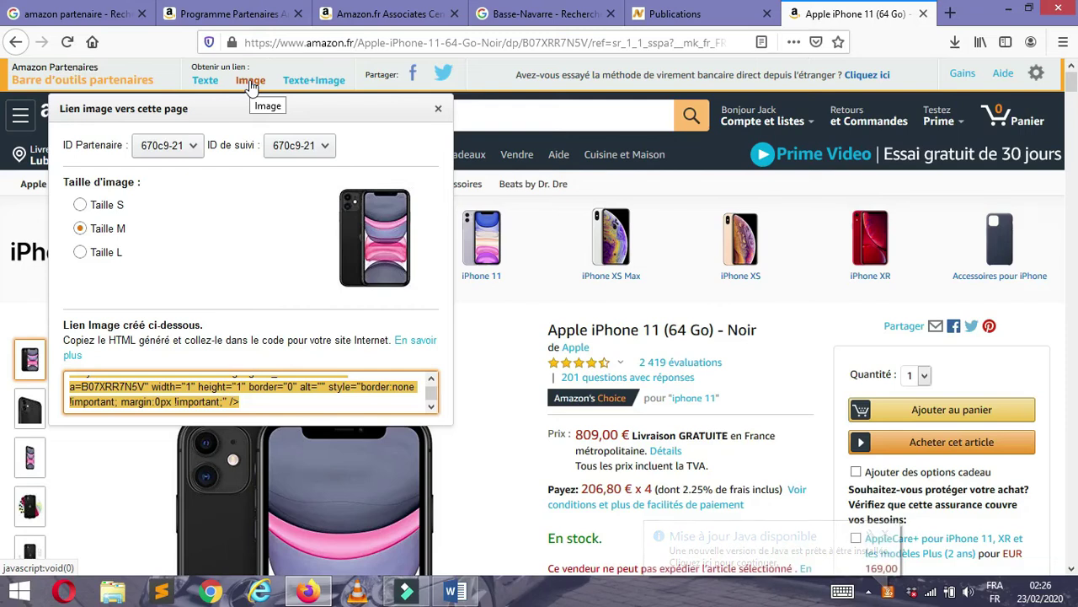
click(314, 82)
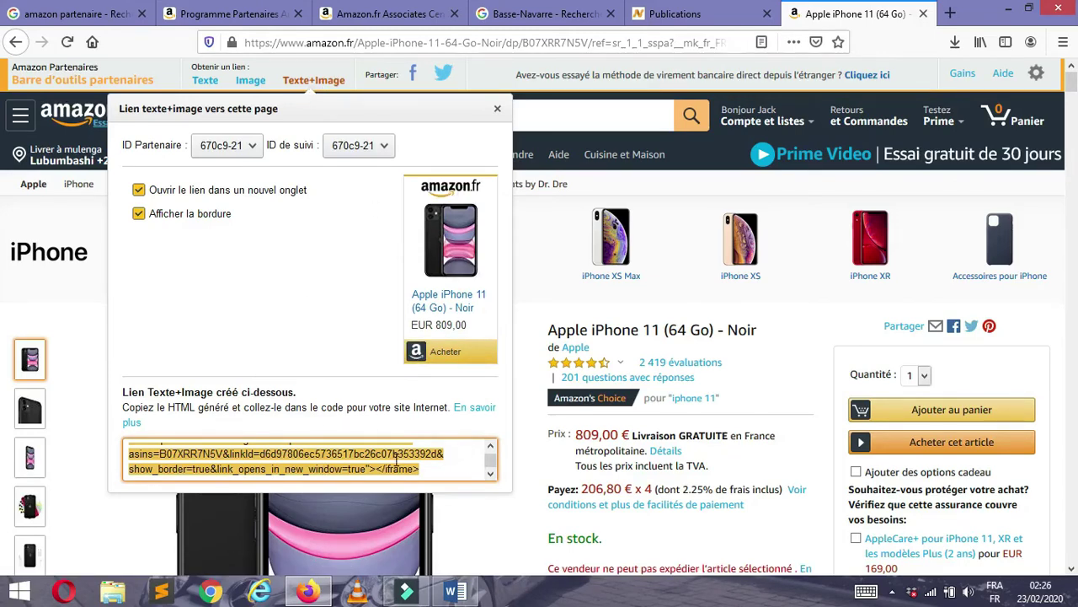
scroll(490, 459, up, 3)
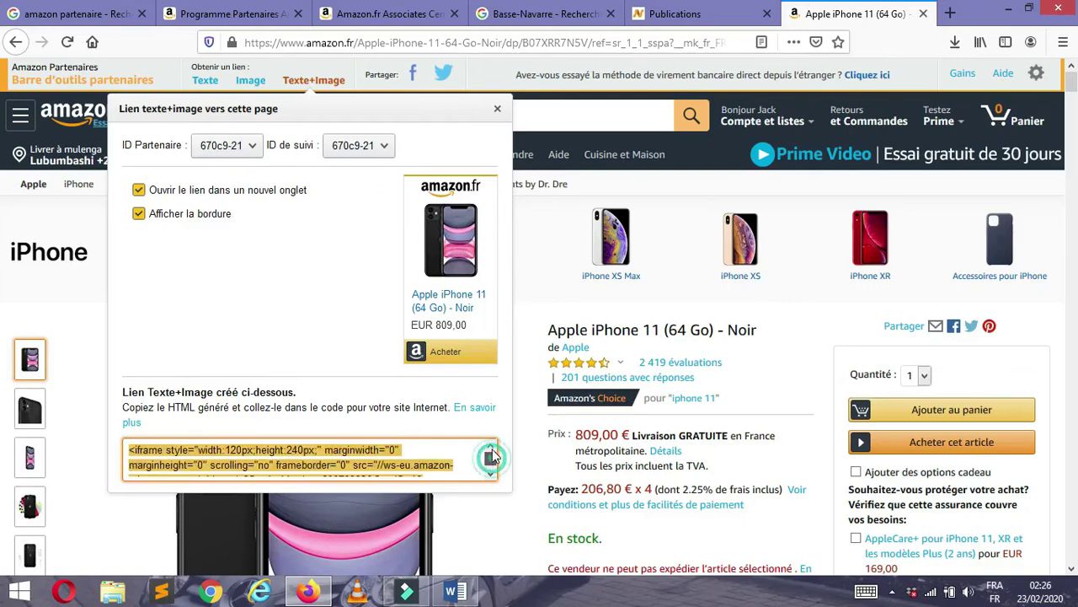
scroll(490, 461, down, 3)
scroll(494, 484, up, 3)
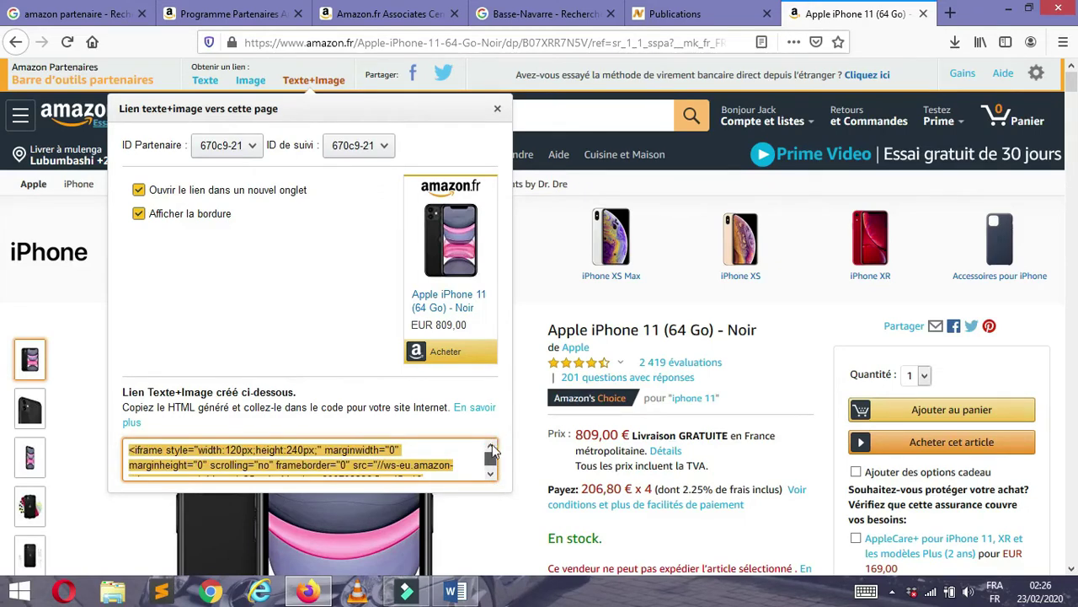
scroll(494, 480, down, 3)
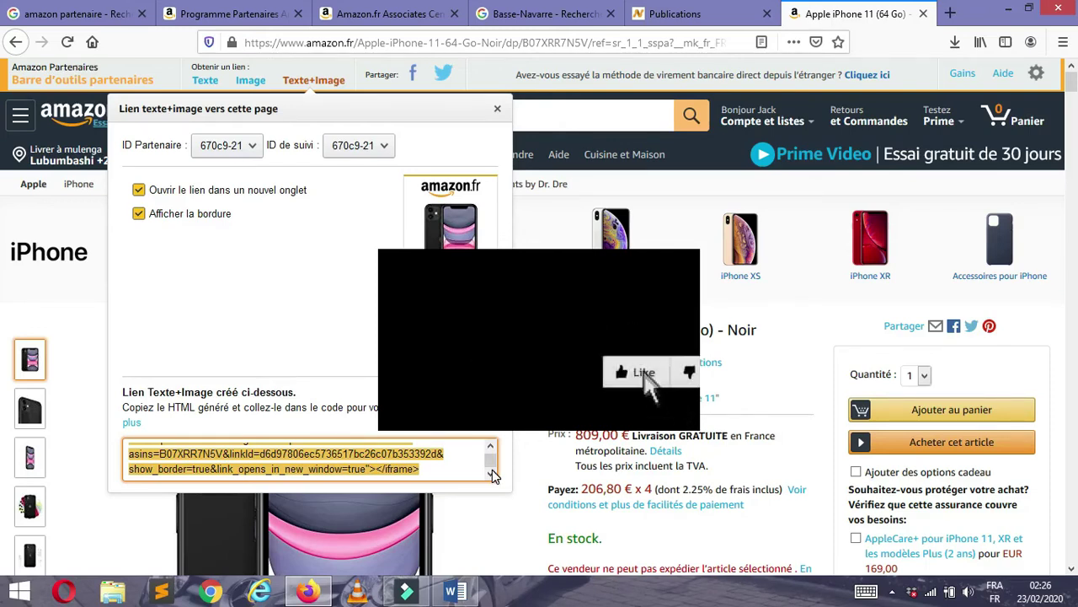
- Close the SiteStripe link window and refresh the Windows desktop
click(253, 82)
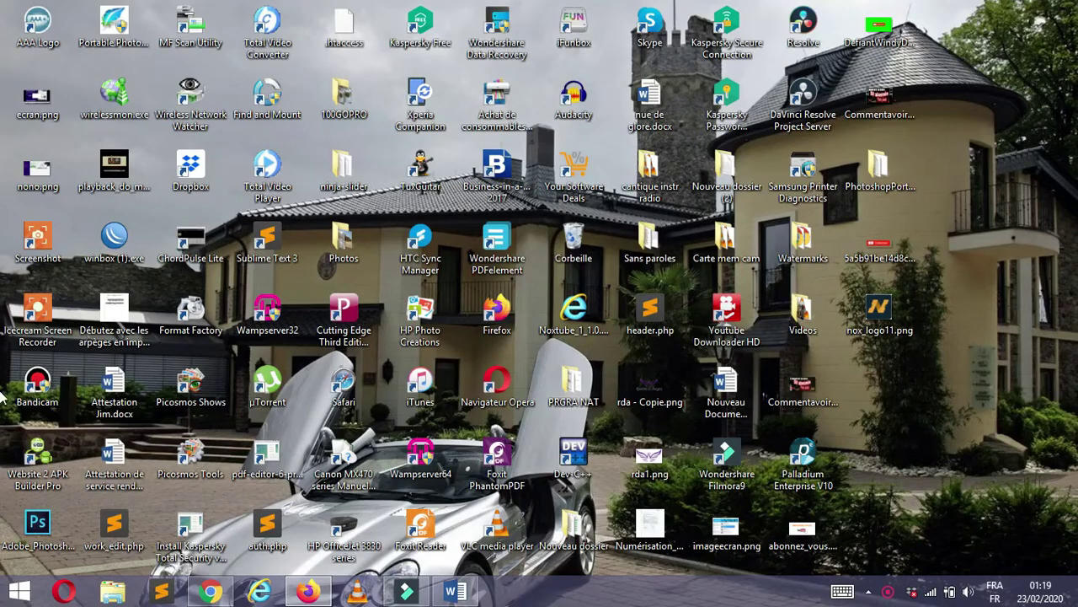
right_click(1007, 218)
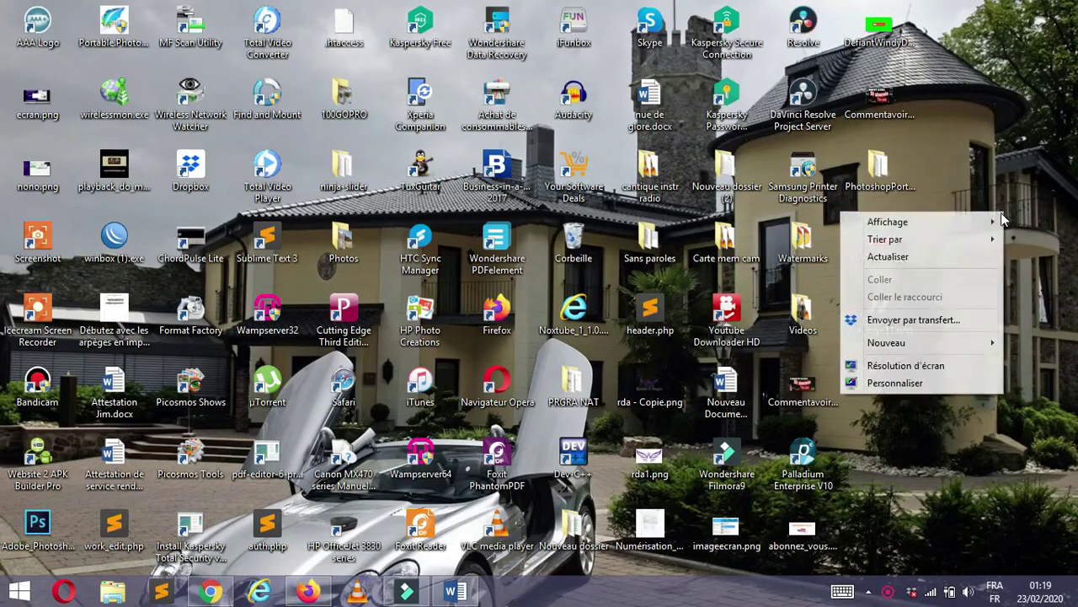
click(964, 255)
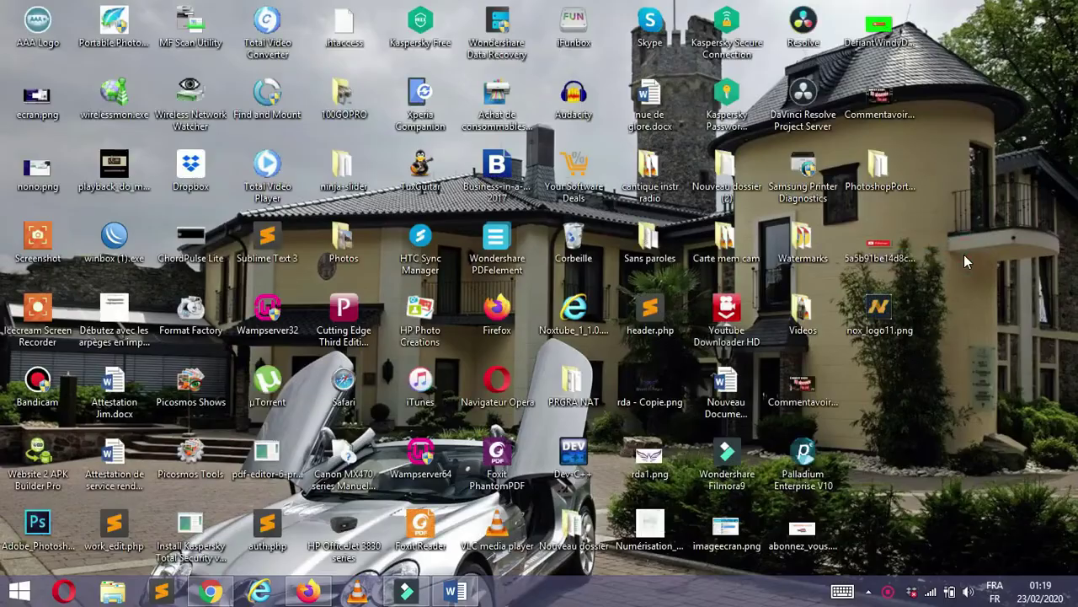
- Search Google for 'amazon partenaire' and open the Programme Partenaires Amazon.fr sign-up form
click(360, 101)
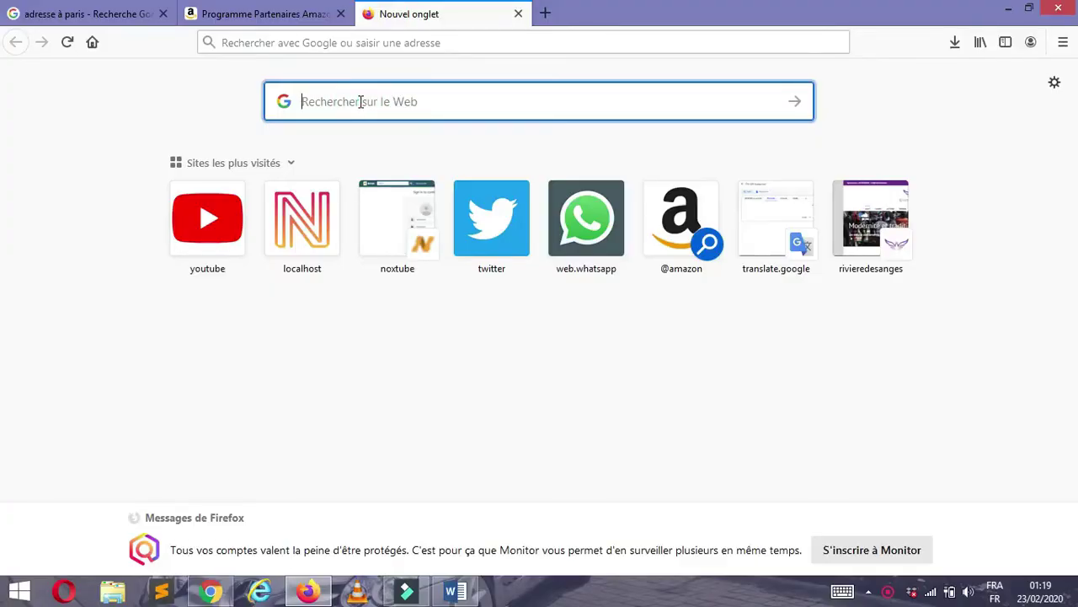
text(amazon partenaire)
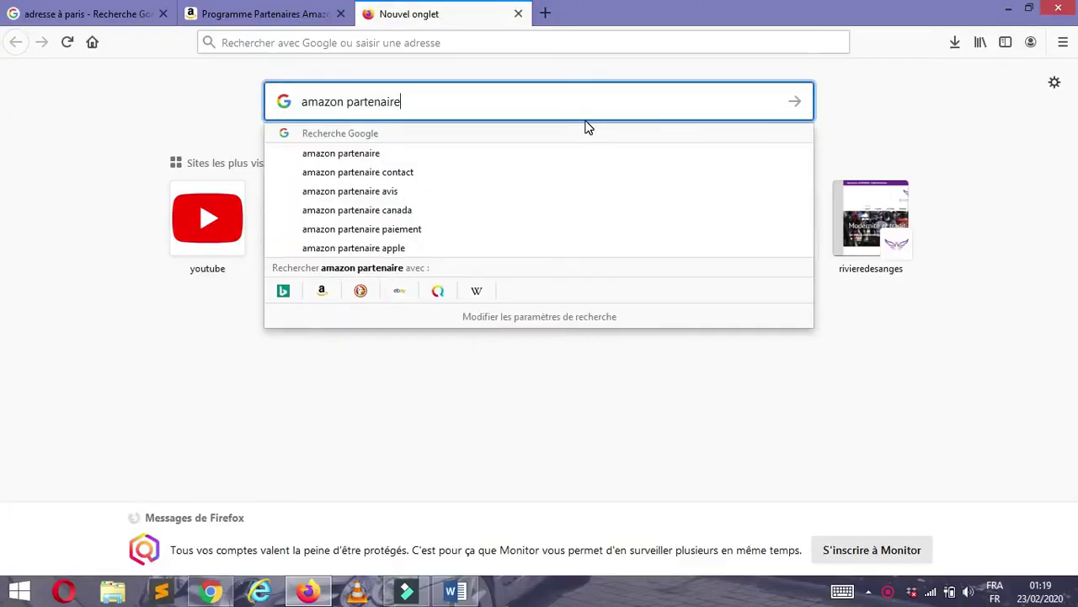
key(Return)
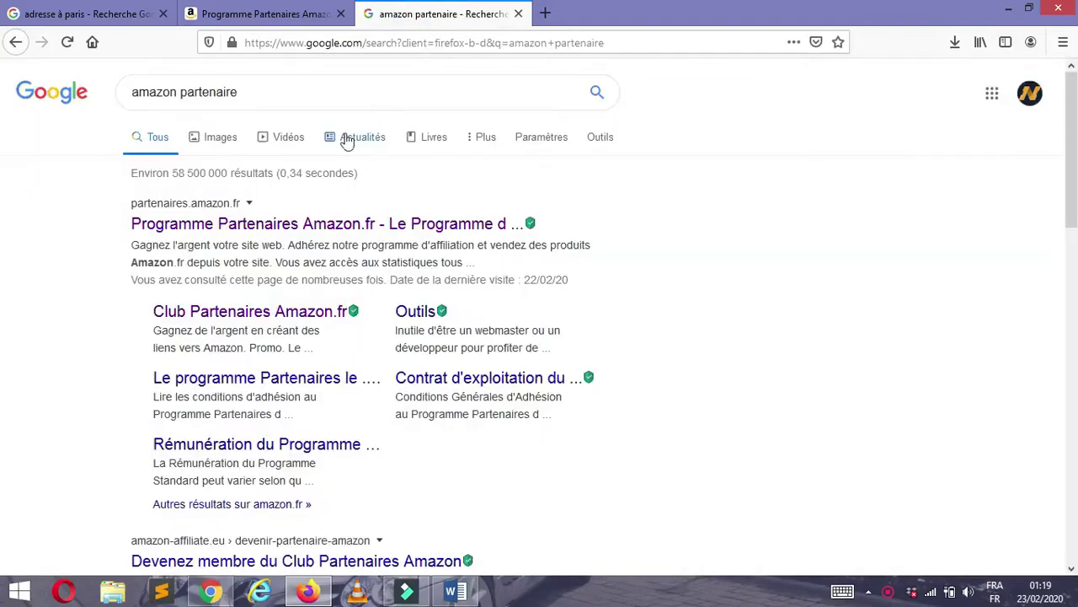
click(217, 226)
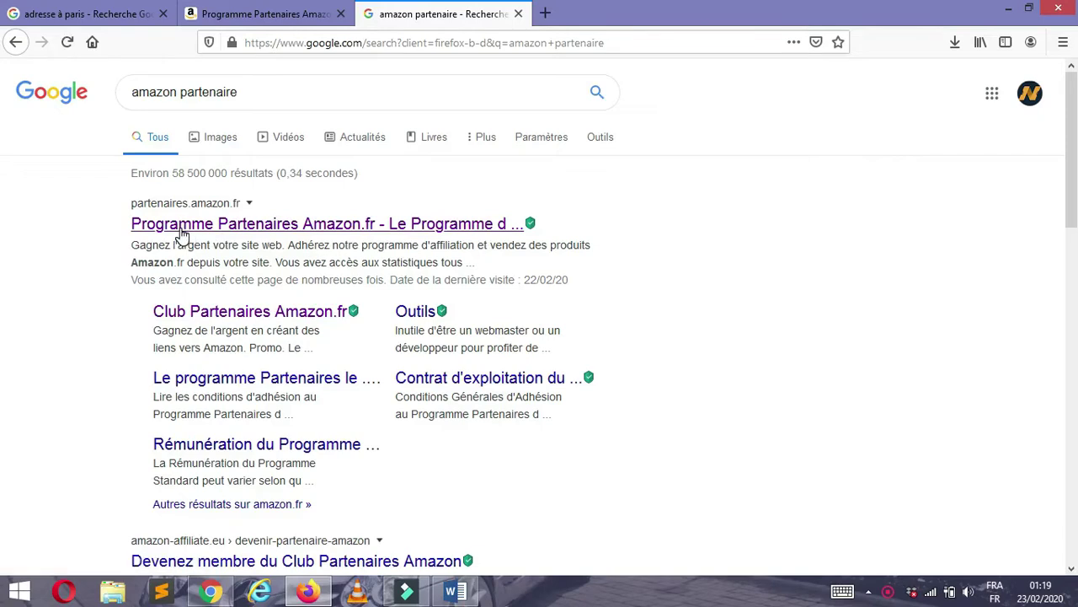
click(357, 236)
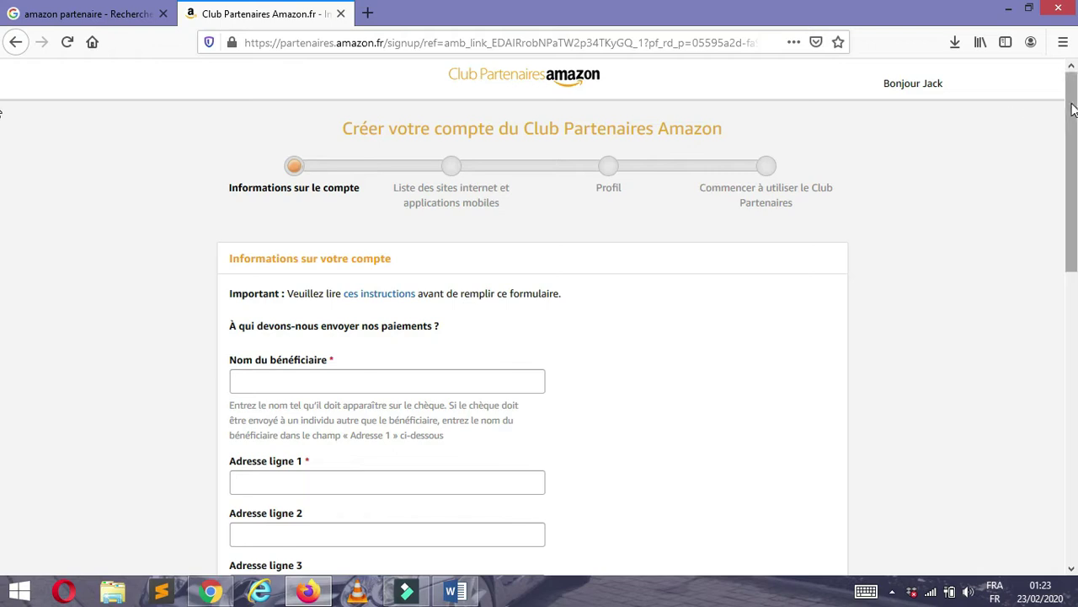
- Fill in the payee's name and address, and answer Non to US citizenship
drag(1073, 107, 1072, 146)
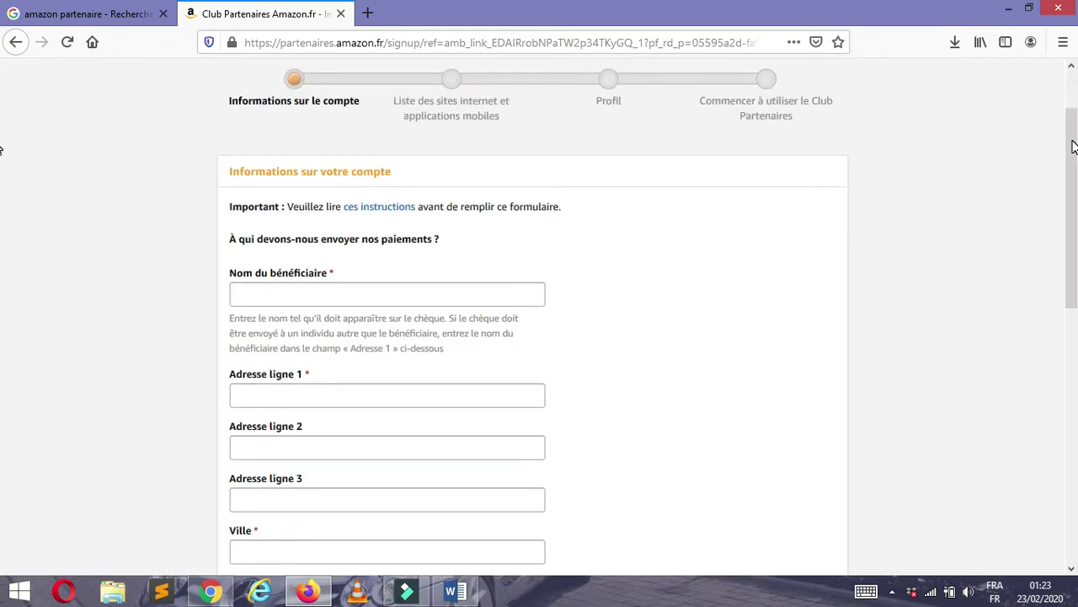
click(301, 398)
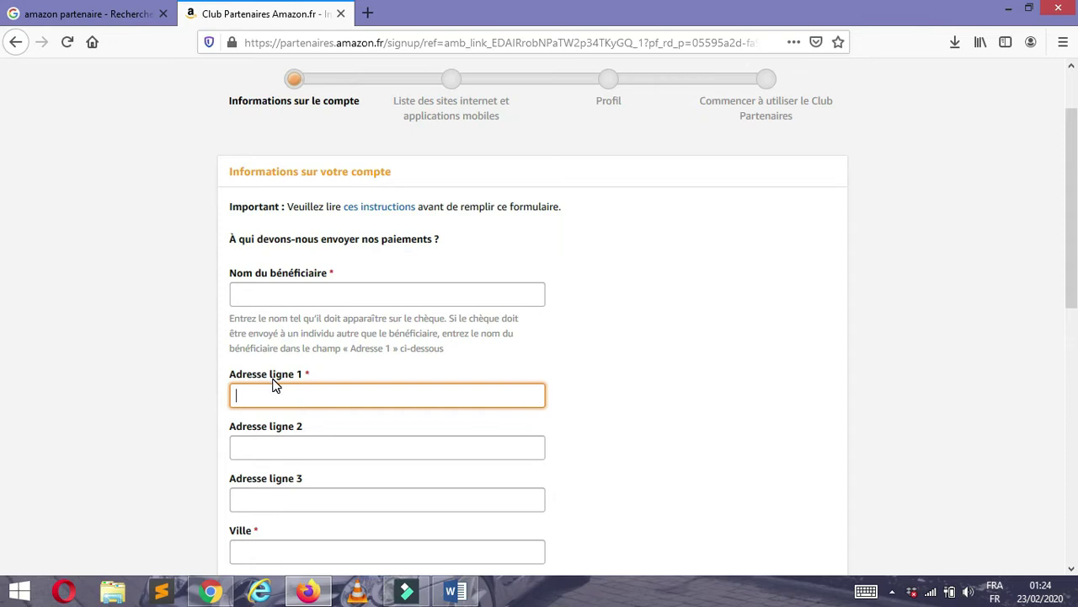
click(285, 294)
text(Djone)
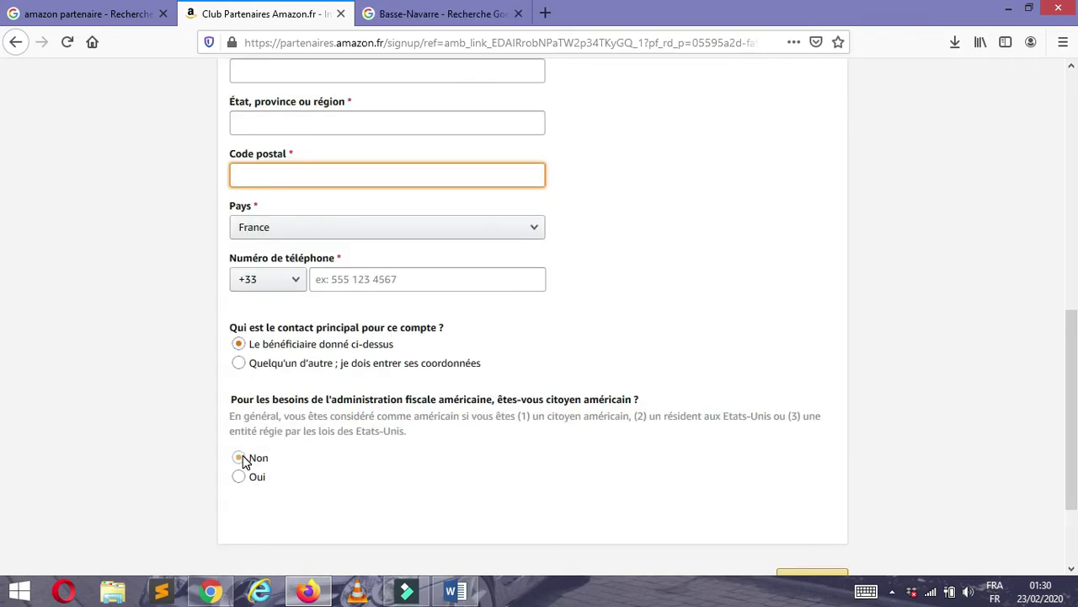
click(240, 458)
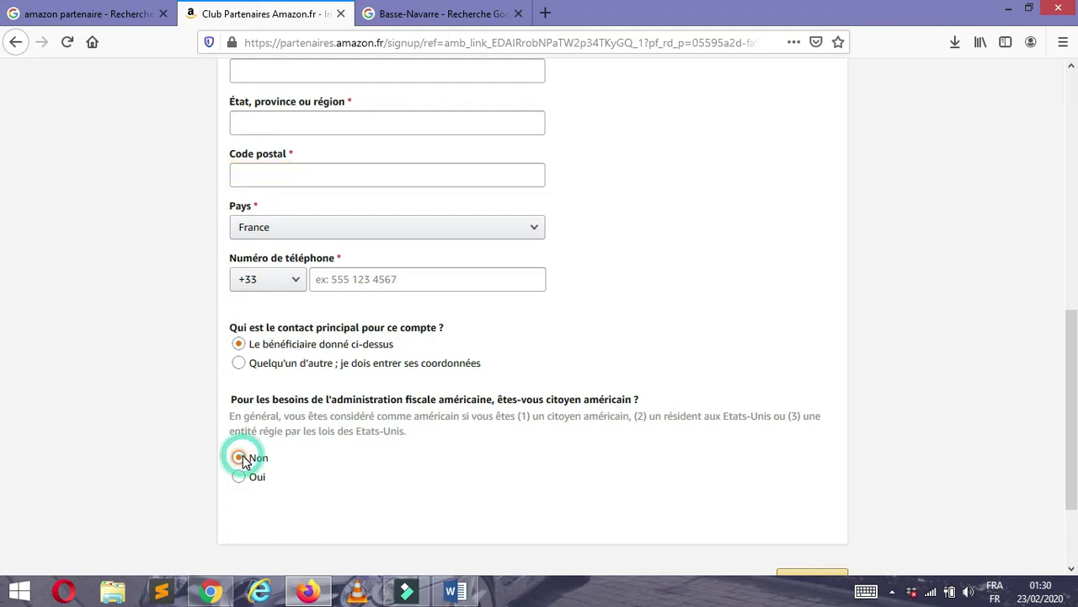
scroll(1075, 286, up, 8)
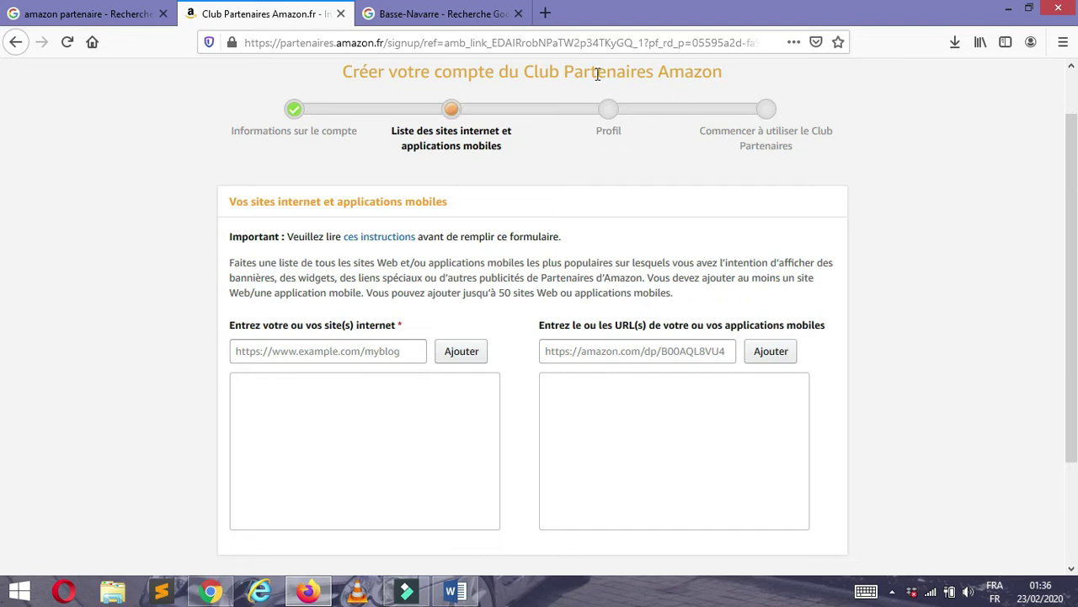
- Switch from the website URL field to the Programme Partenaires Amazon home page tab
click(304, 362)
click(294, 352)
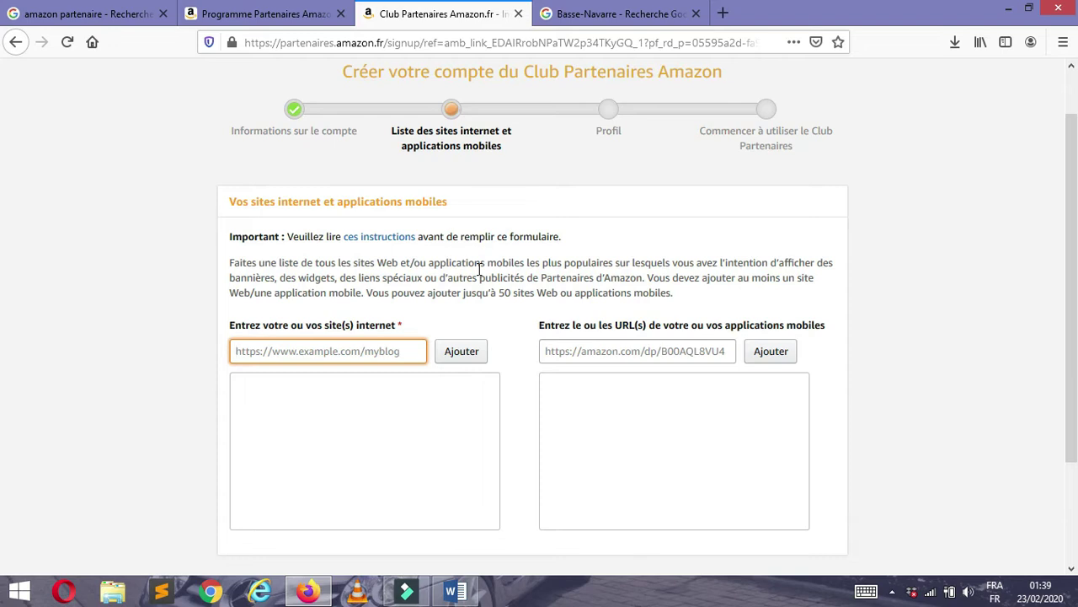
click(261, 14)
click(261, 14)
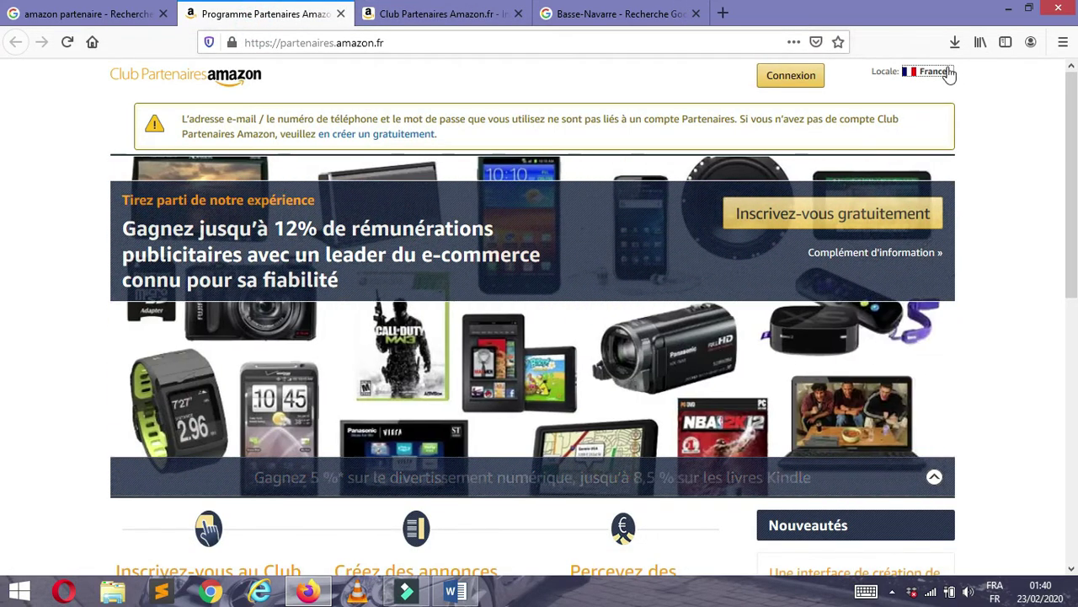
- Check the Locale country list, then return to the Club Partenaires sign-up tab
click(949, 73)
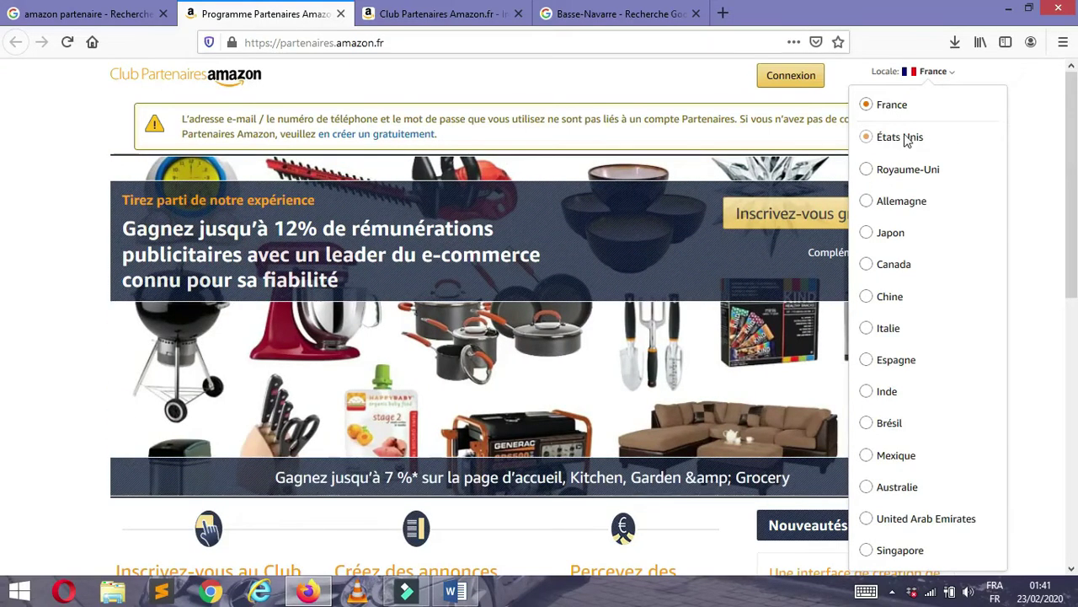
click(436, 17)
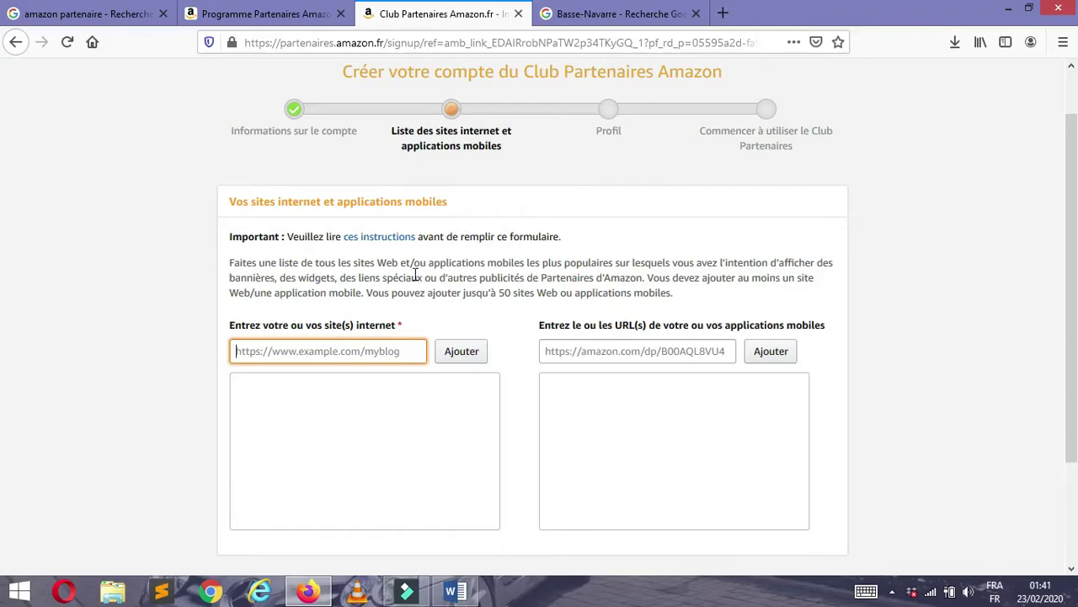
click(278, 354)
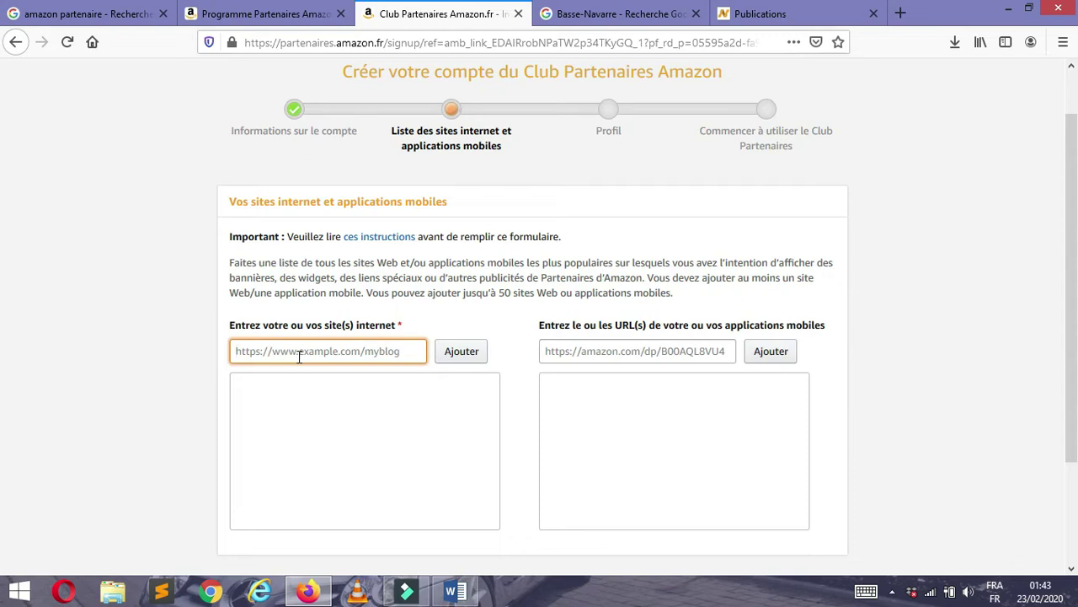
text(https://noxtube.com)
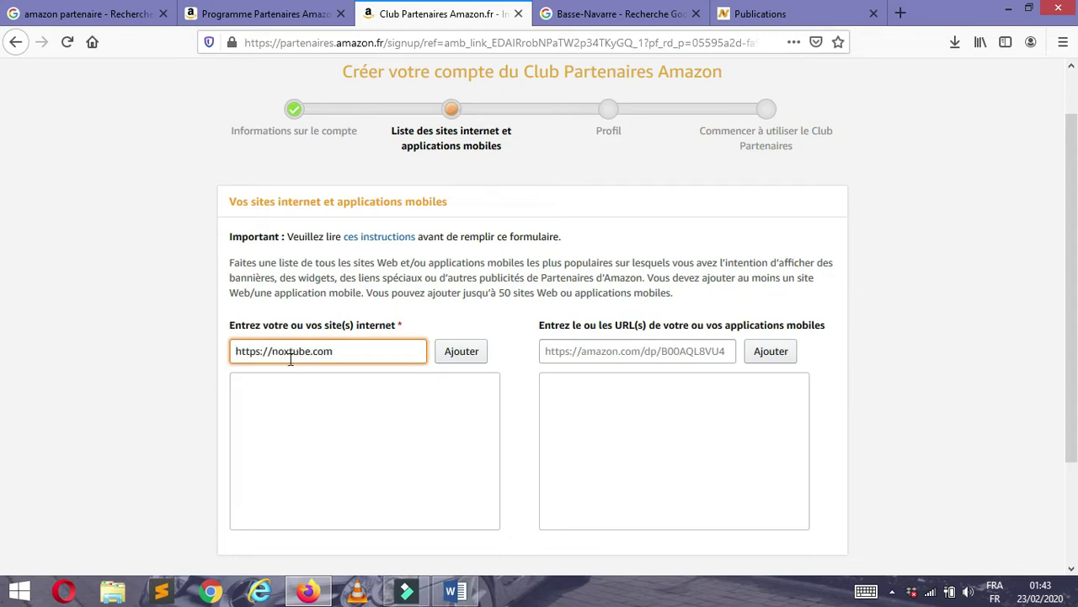
click(461, 354)
click(322, 351)
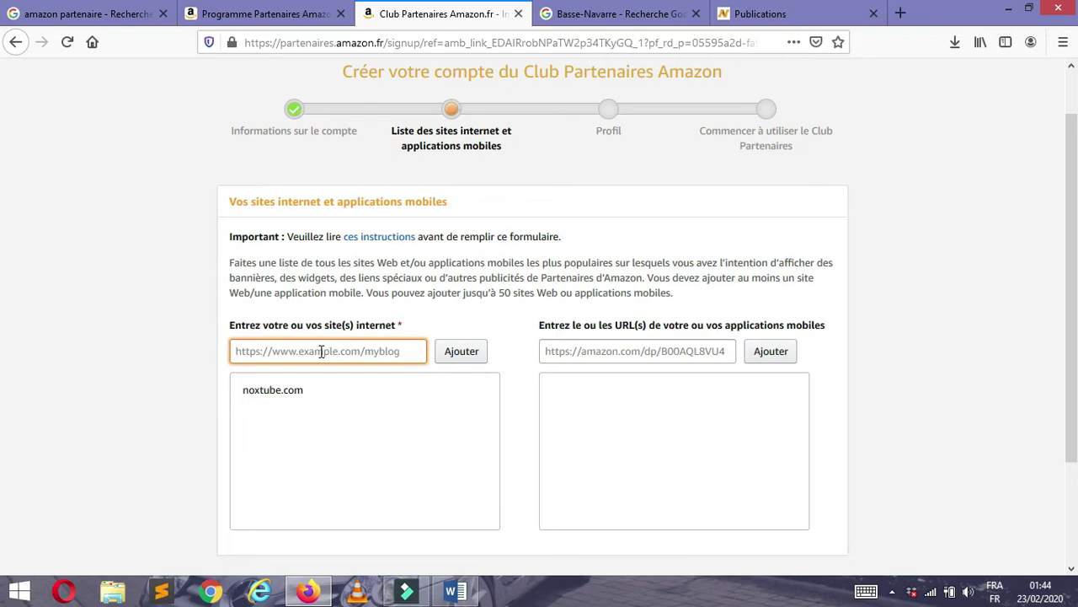
- Add and then remove sample sites exemple.com and exemple2.com, leaving only noxtube.com listed
text(https://exemple.com)
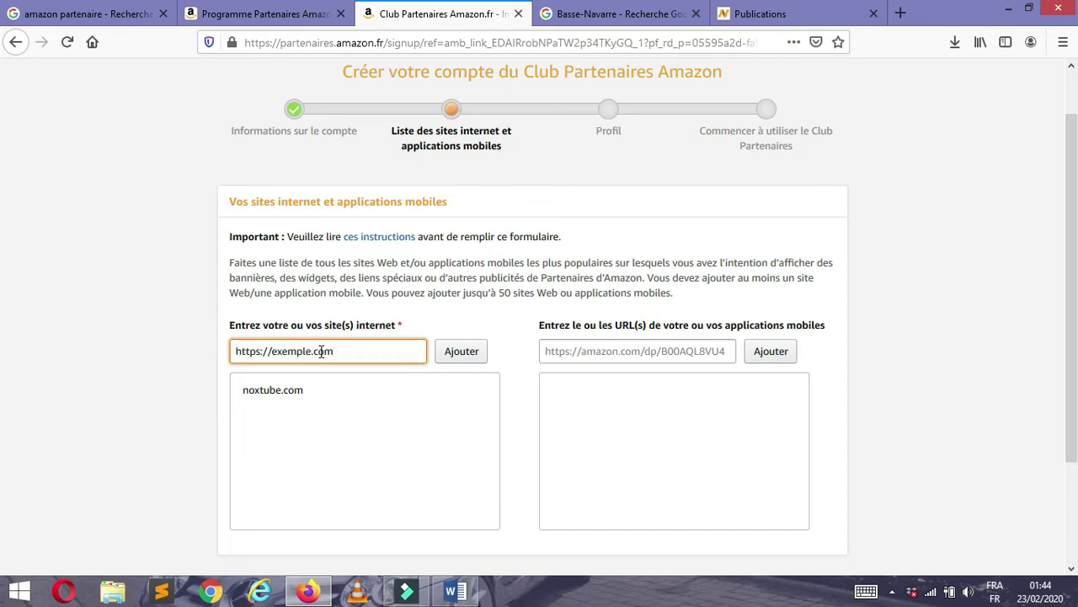
click(455, 358)
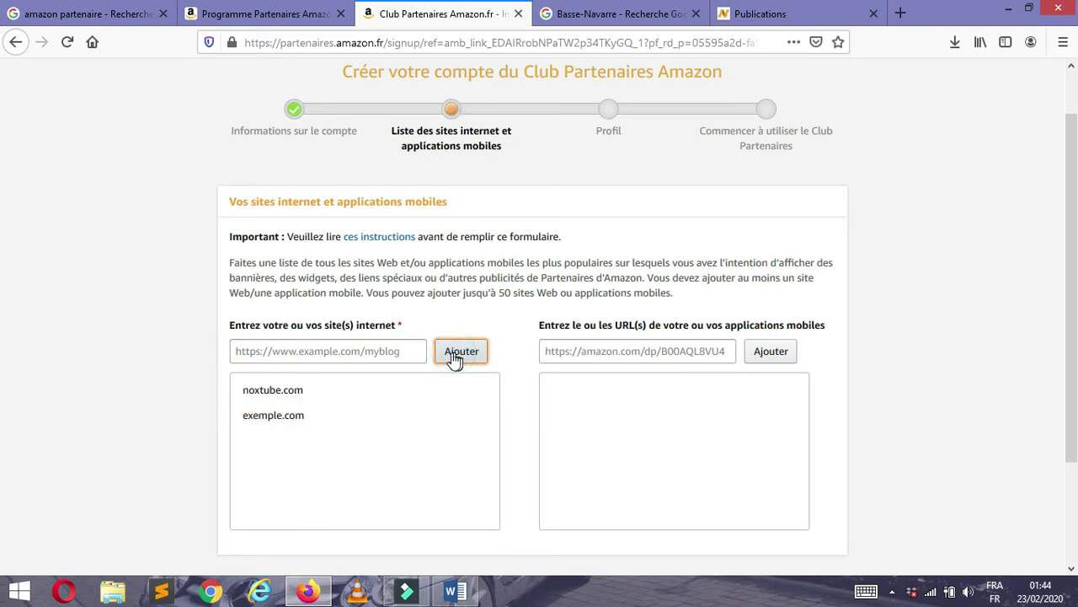
click(310, 345)
text(https://exemple.com)
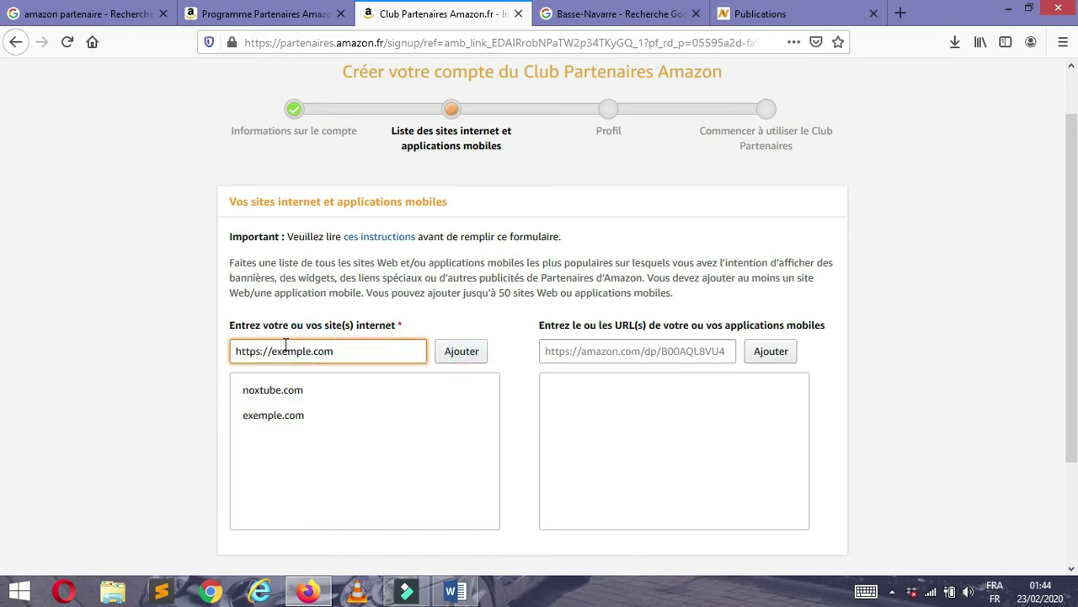
click(312, 352)
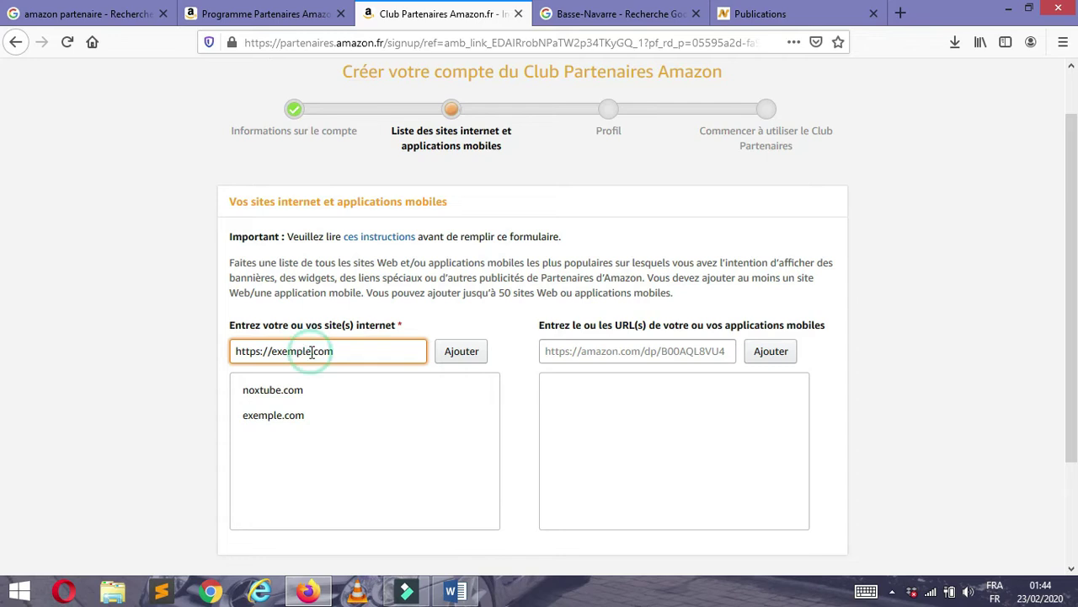
text(2)
click(452, 358)
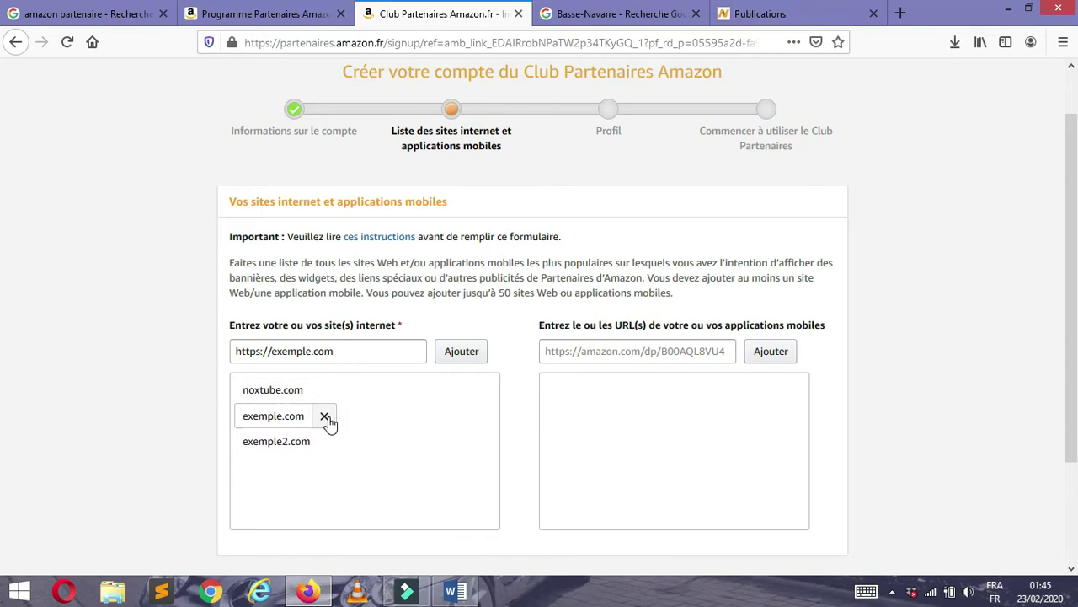
click(325, 418)
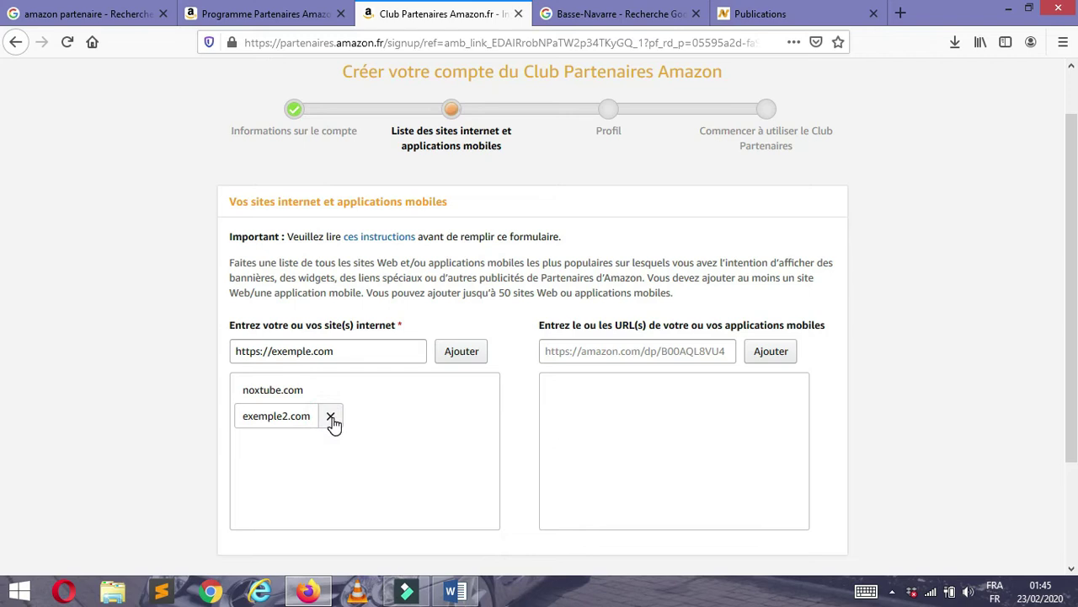
click(327, 417)
drag(340, 354, 193, 351)
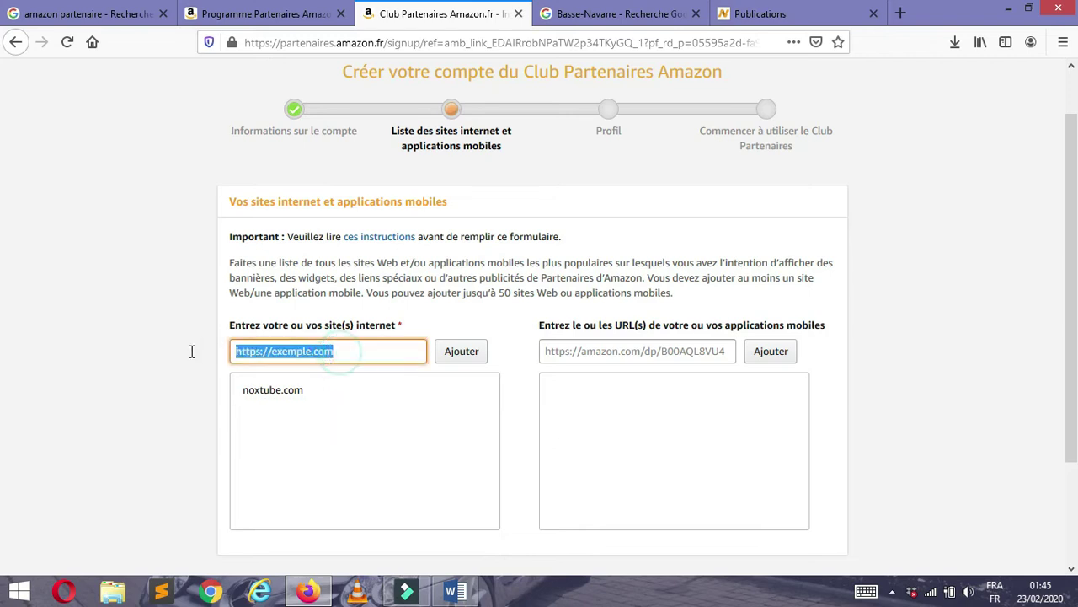
key(BackSpace)
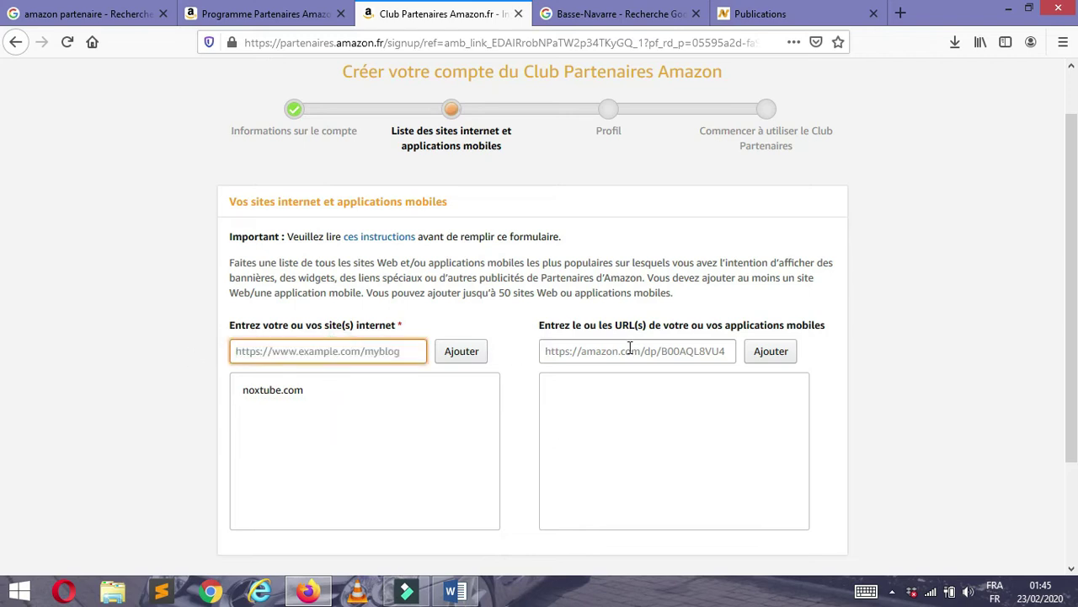
- Leave the mobile apps list empty and continue to the Profil step
click(618, 351)
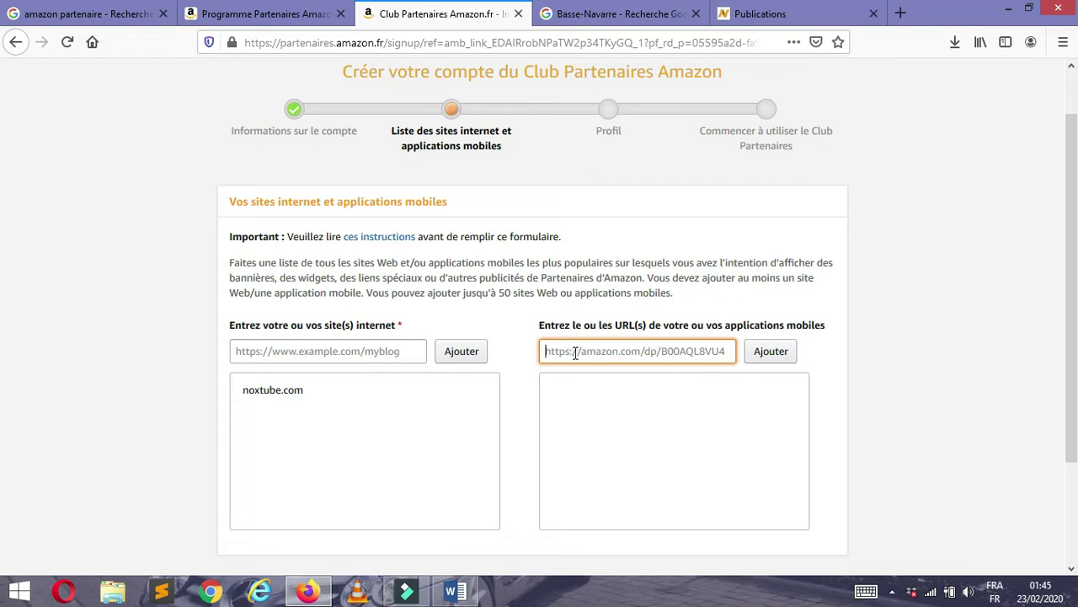
click(592, 354)
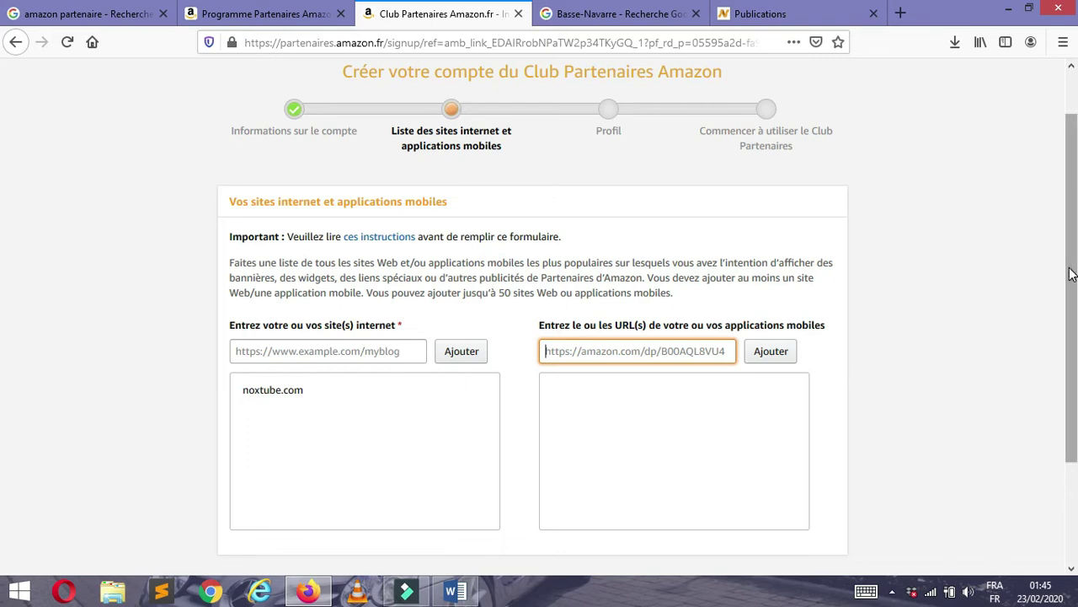
drag(1069, 268, 1072, 360)
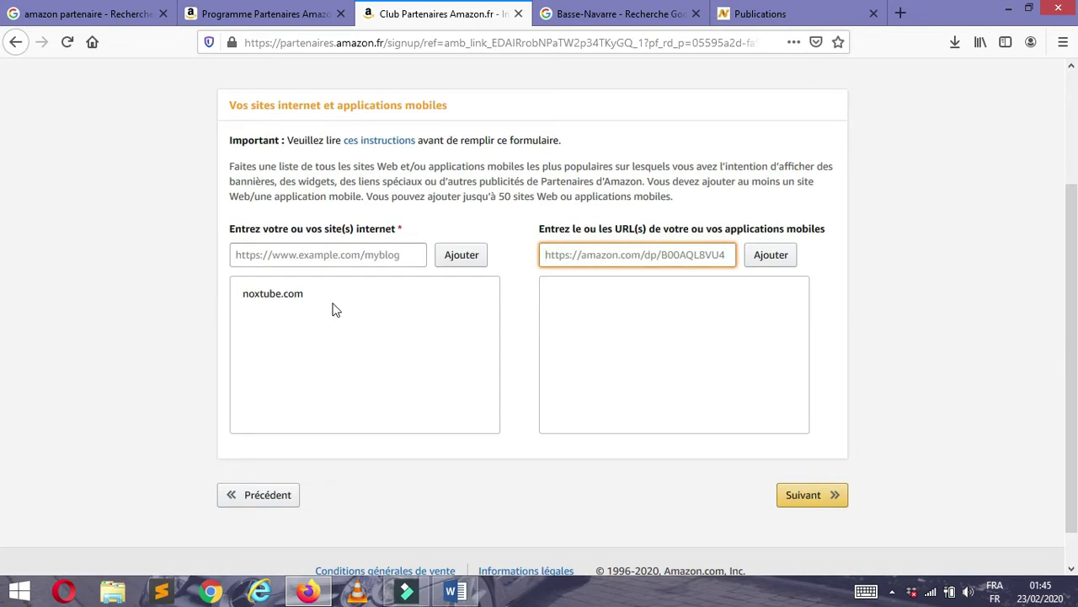
mouse_move(377, 304)
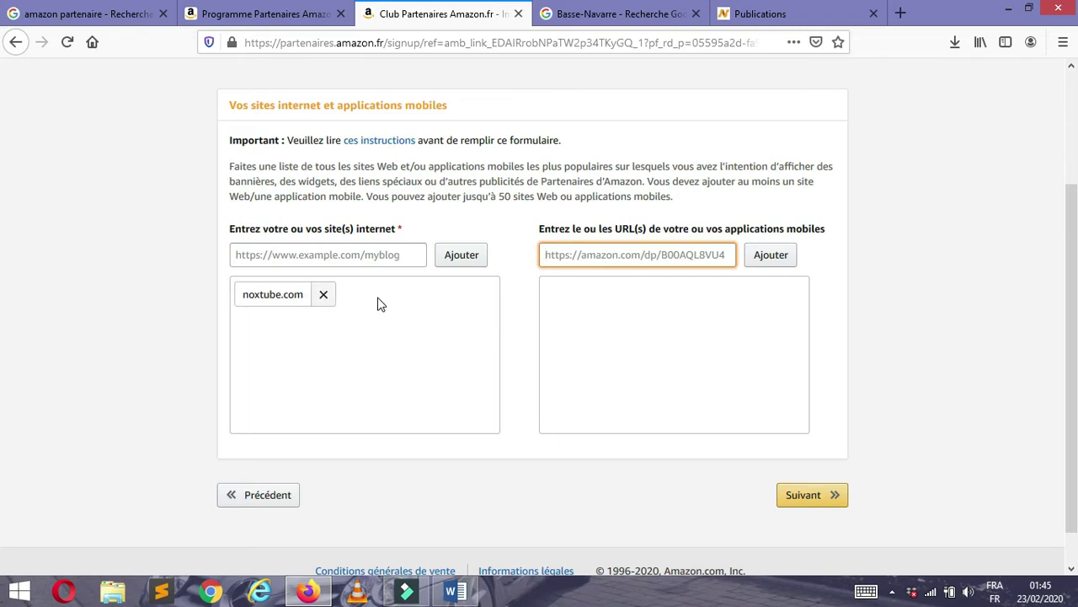
click(809, 501)
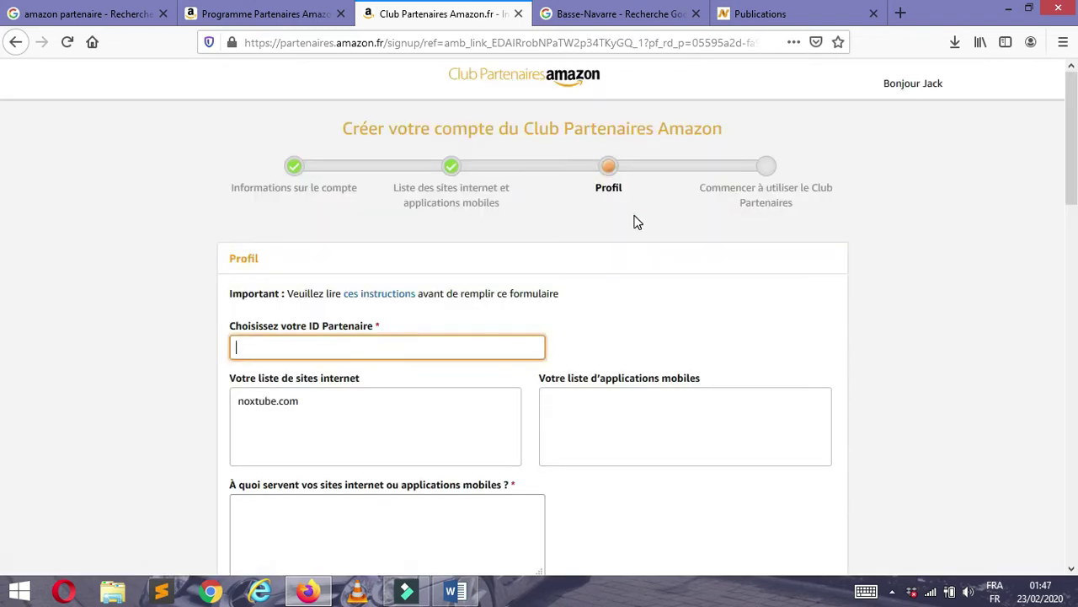
- Begin entering the chosen partner ID in the 'Choisissez votre ID Partenaire' field
click(634, 213)
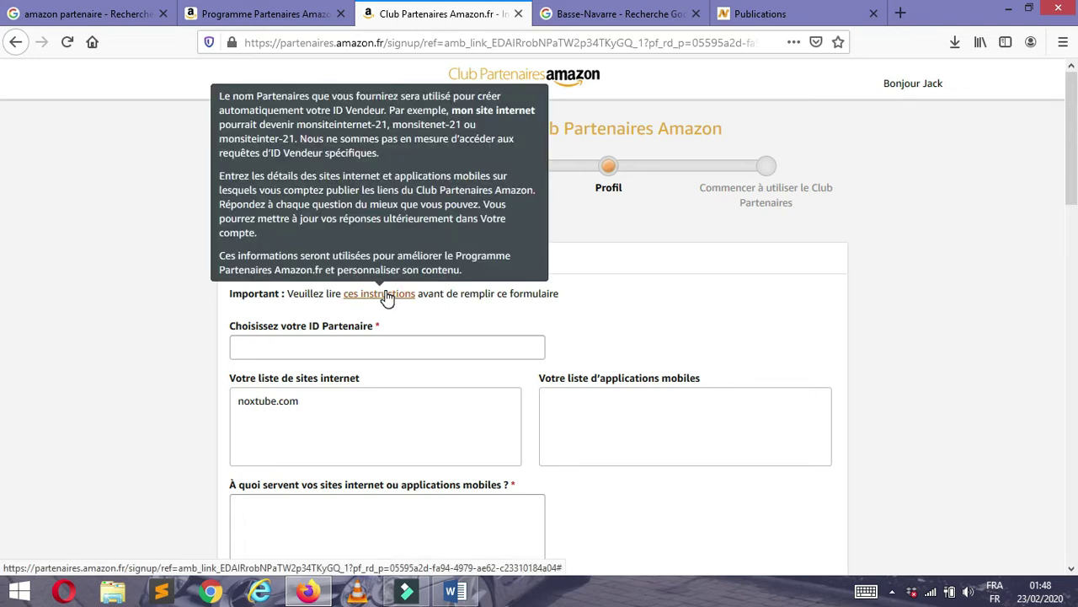
click(430, 339)
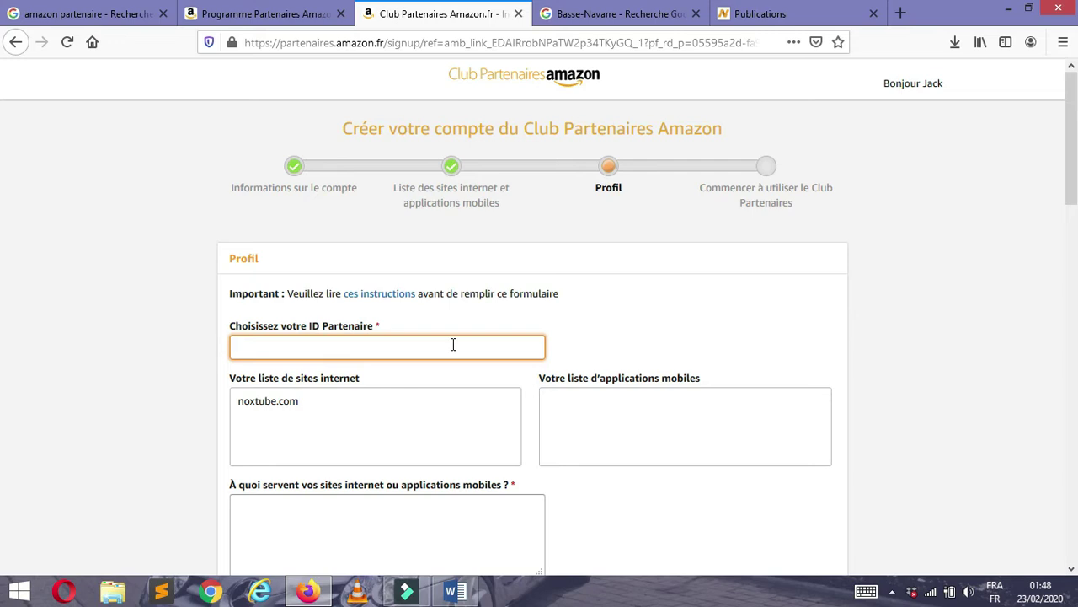
text(67)
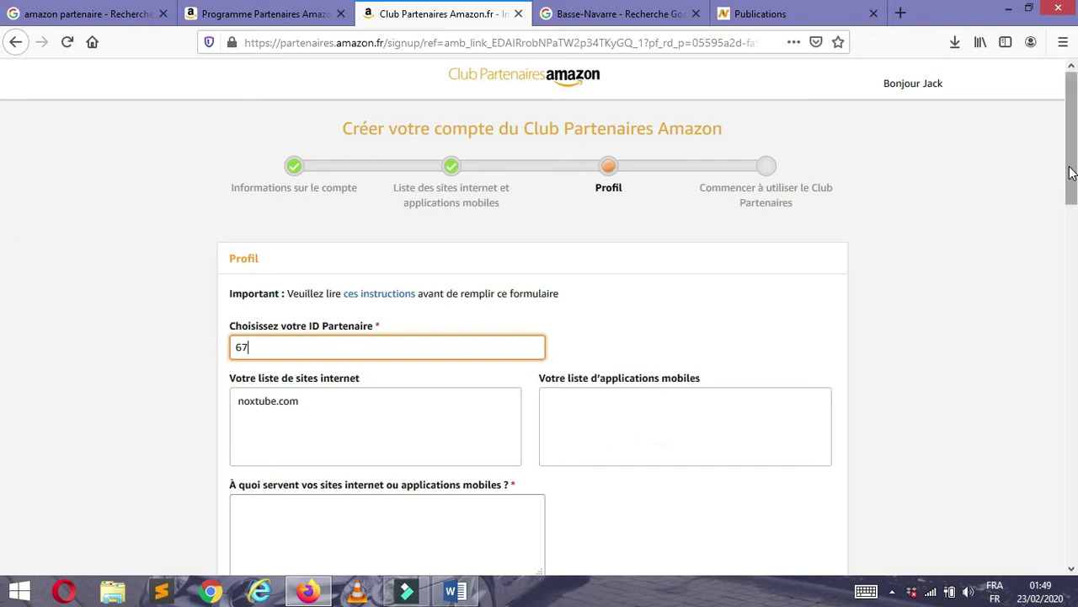
drag(1071, 174, 1075, 217)
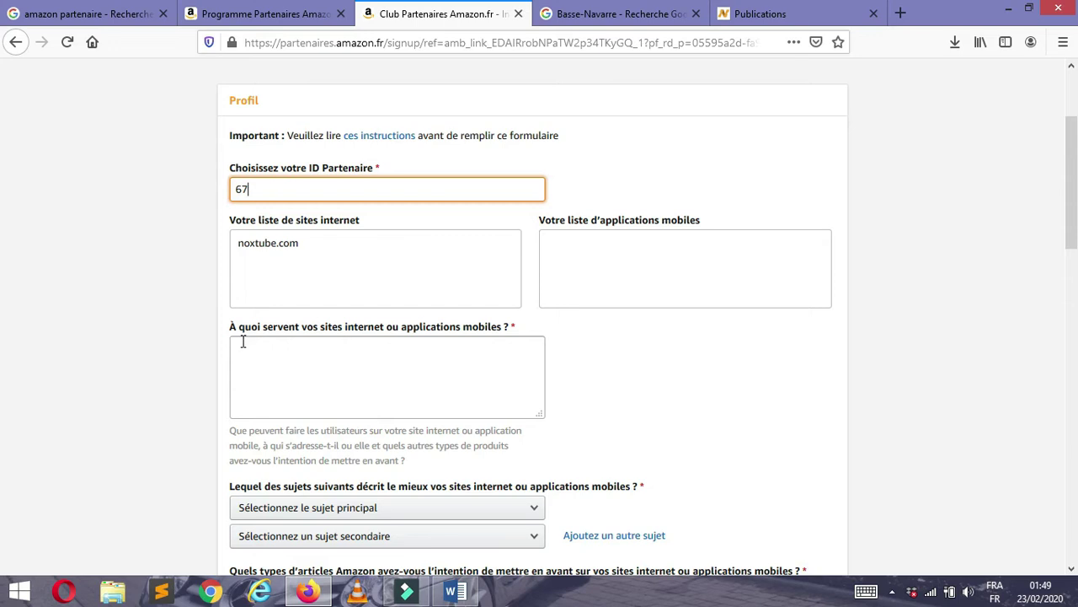
- Write the site purpose: a free platform where clients publish products and services online
click(286, 359)
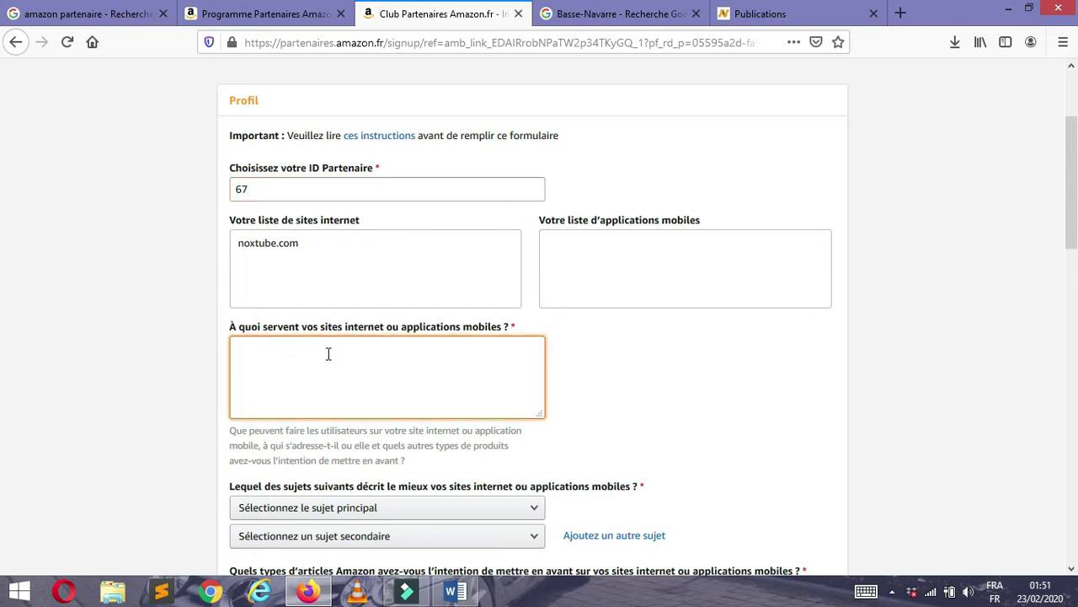
text(mon)
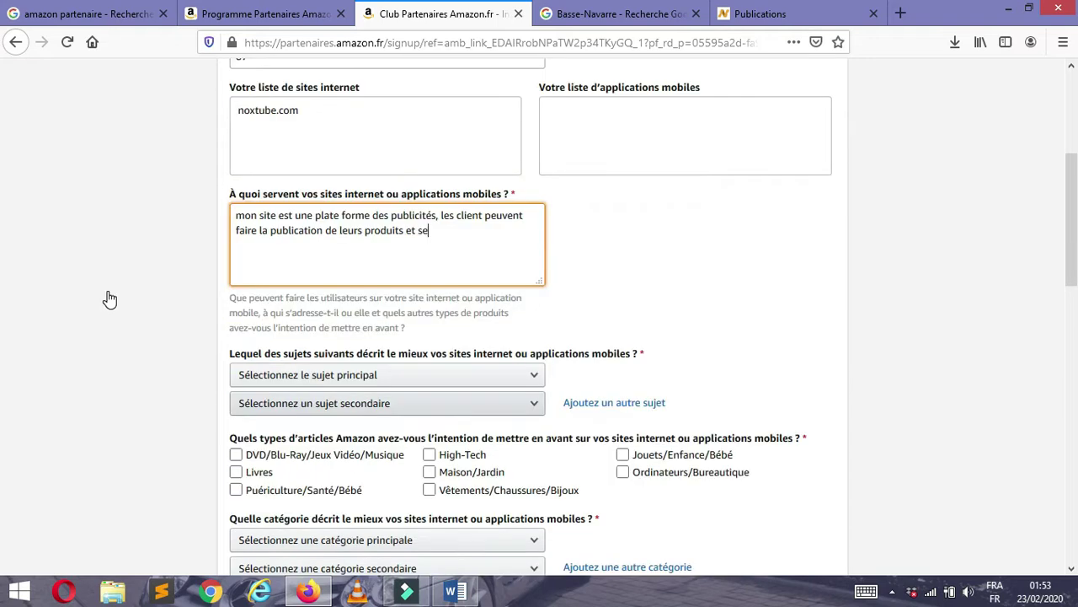
text(rvices )
text(gr)
key(BackSpace)
key(BackSpace)
text(en ligen)
key(BackSpace)
key(BackSpace)
key(BackSpace)
text(ne)
text( gra)
text(tuitement)
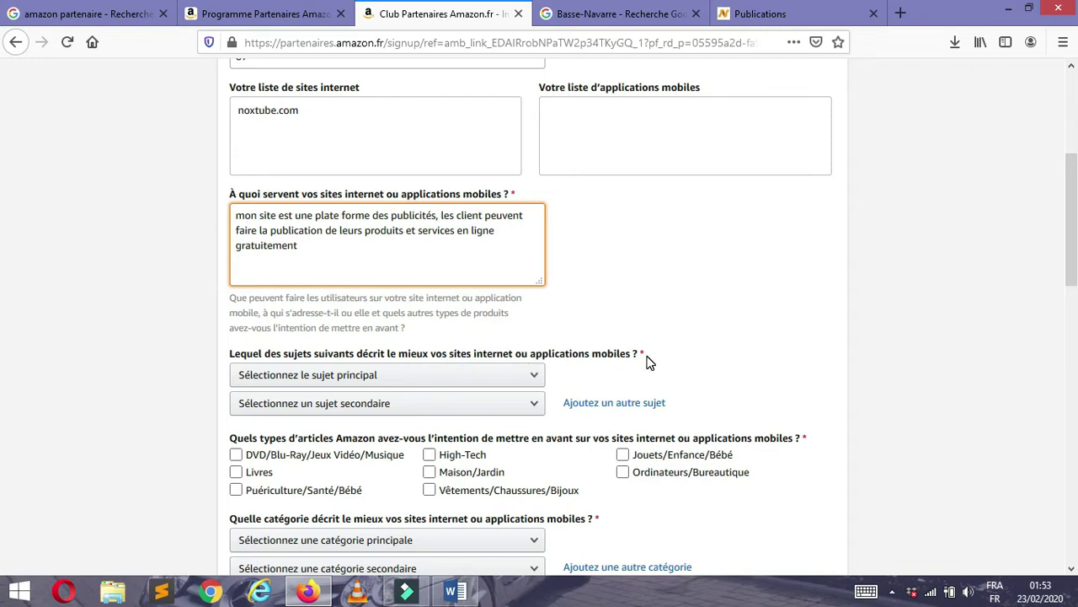
click(320, 375)
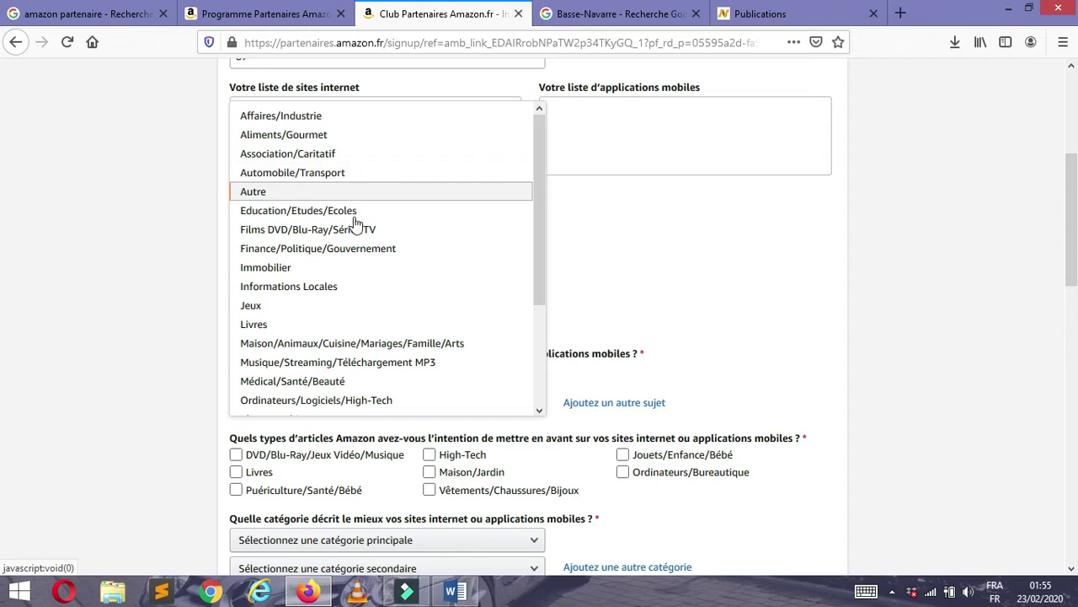
- Choose Immobilier as the secondary subject and tick Jouets/Enfance/Bébé, Livres and other product types
click(322, 268)
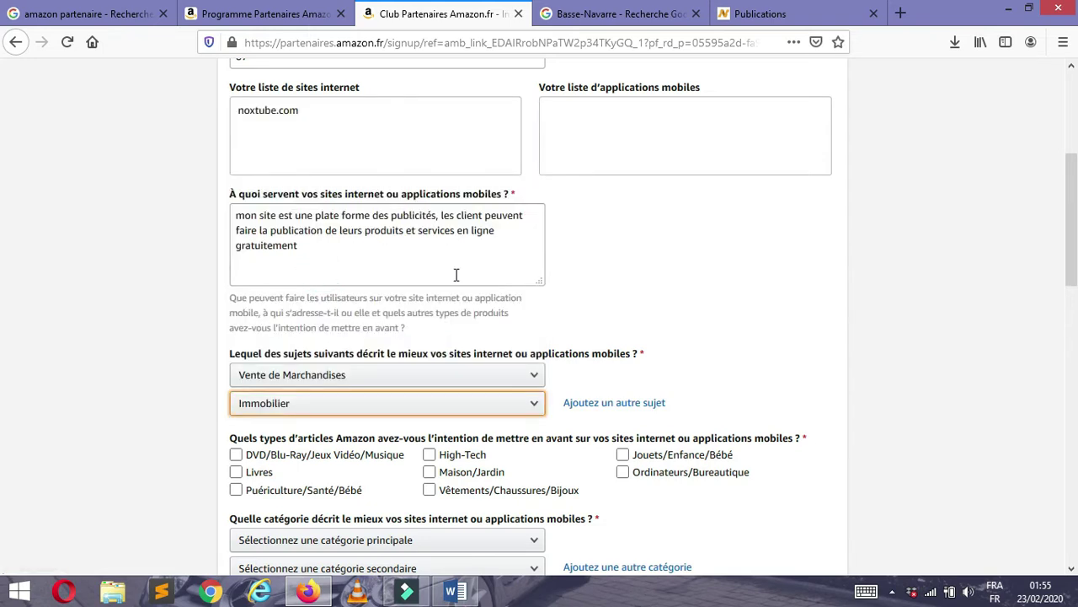
drag(1070, 221, 1072, 301)
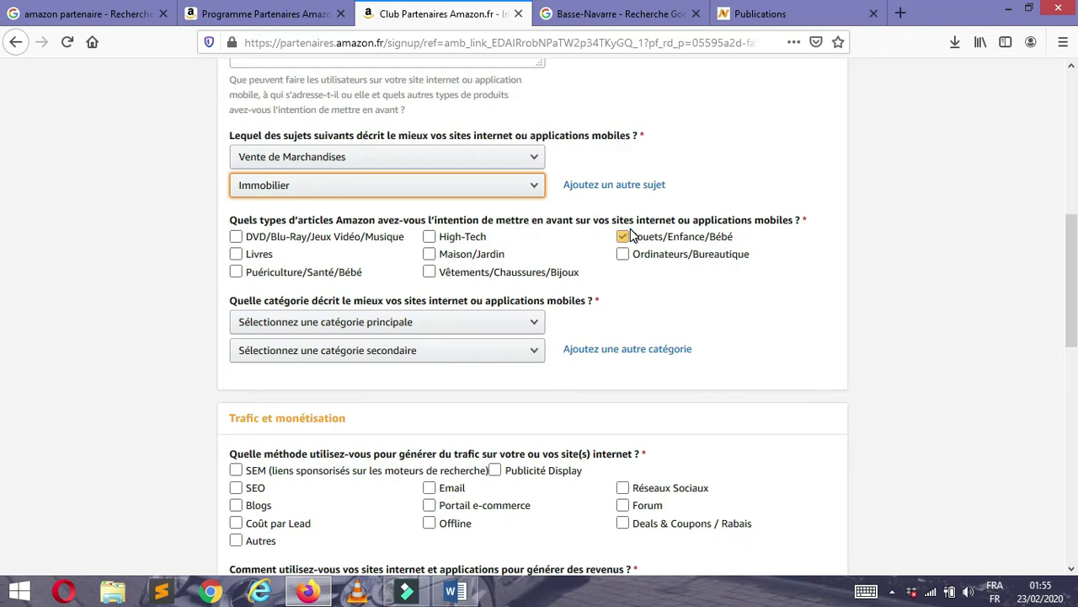
click(704, 234)
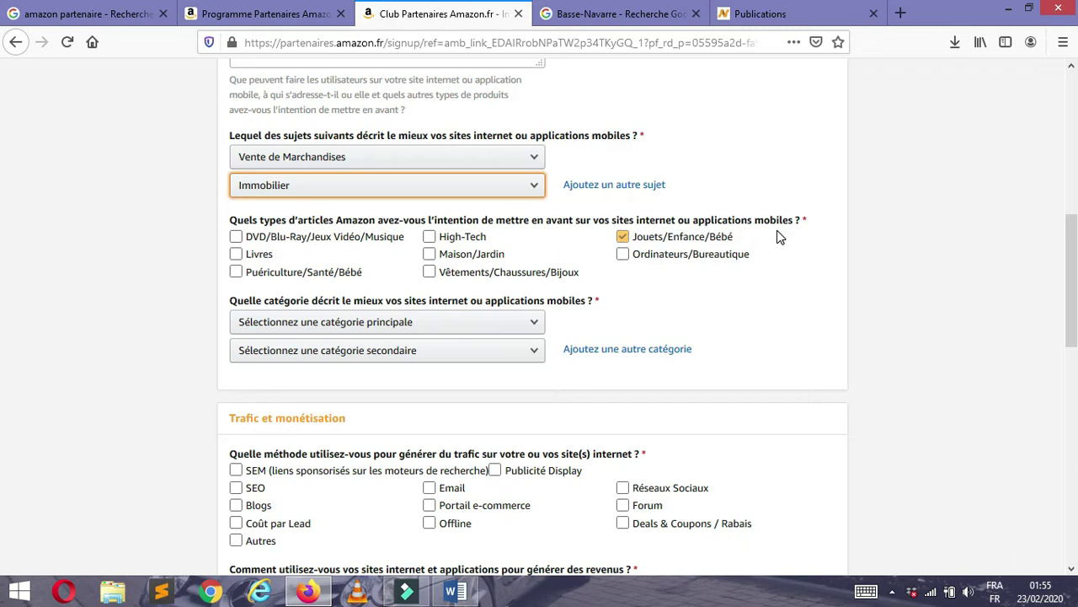
click(678, 242)
click(381, 253)
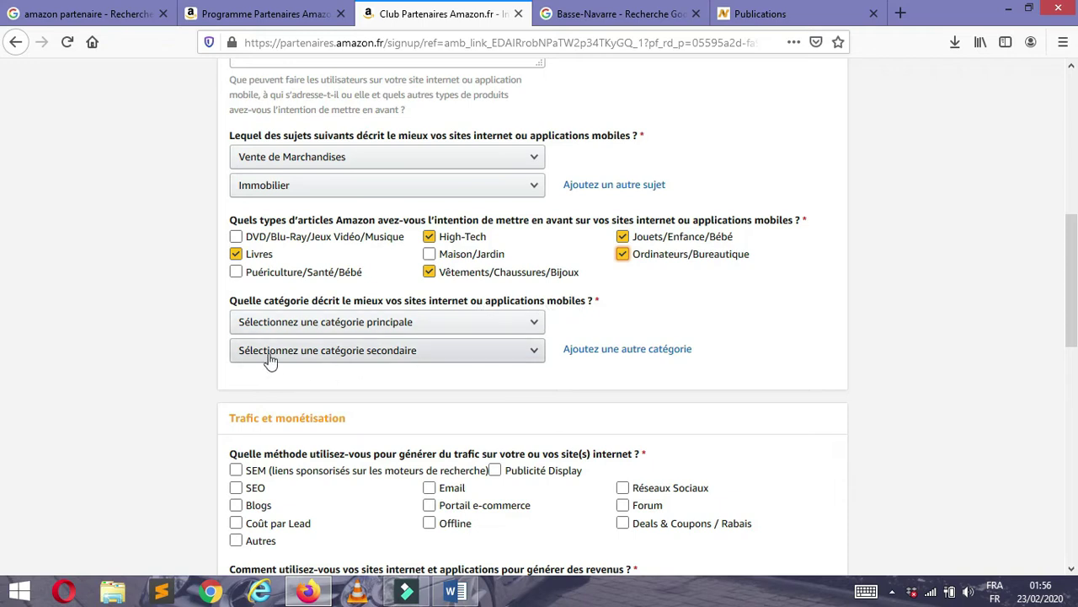
- Set Deals & Coupons as main category and Site à but non lucratif as secondary category
click(496, 322)
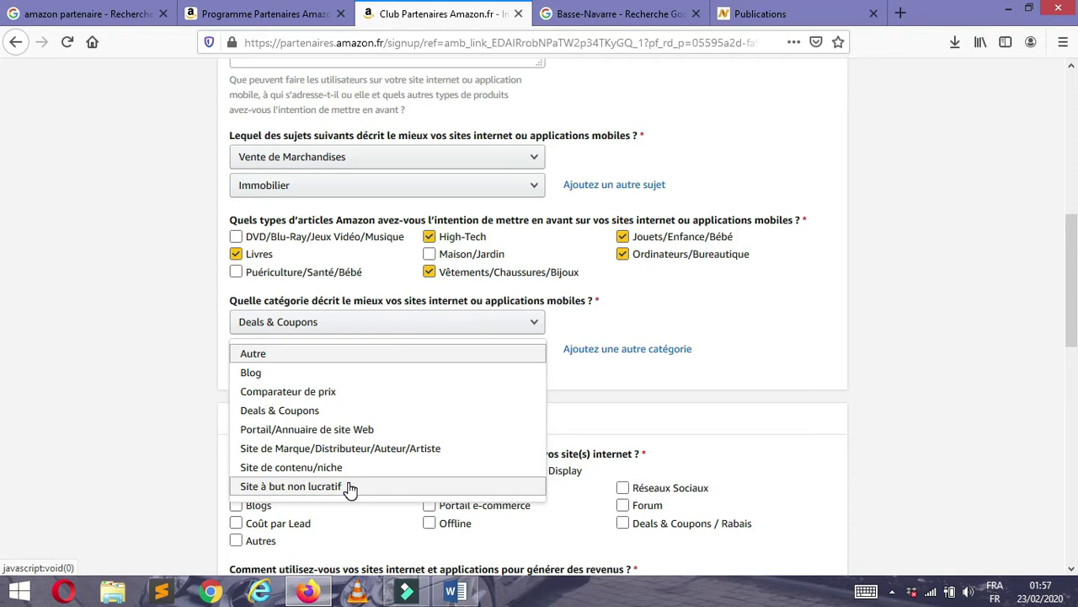
click(350, 487)
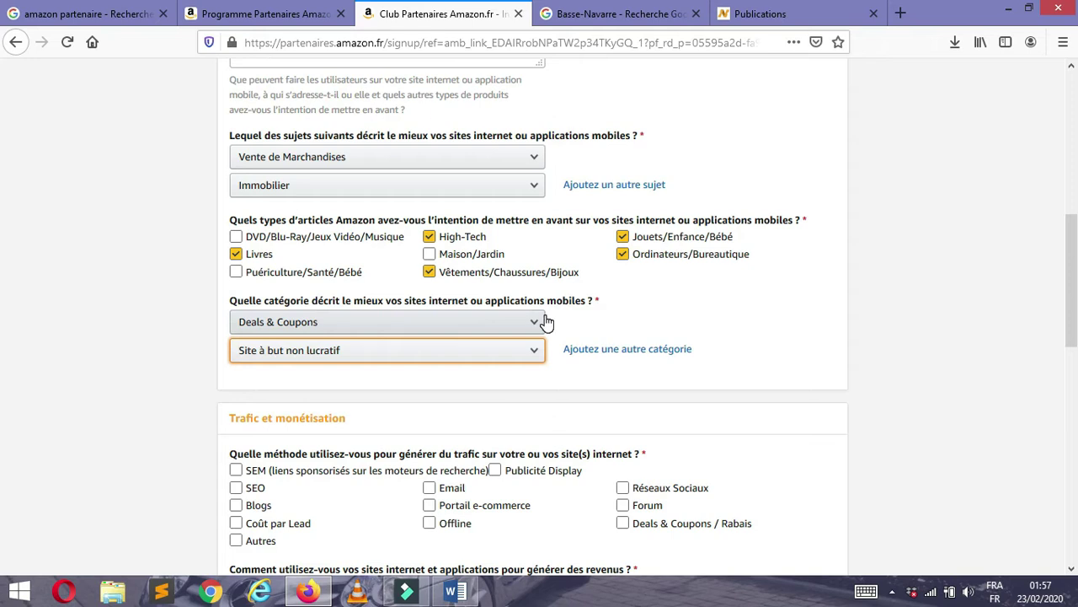
drag(1074, 237, 1074, 296)
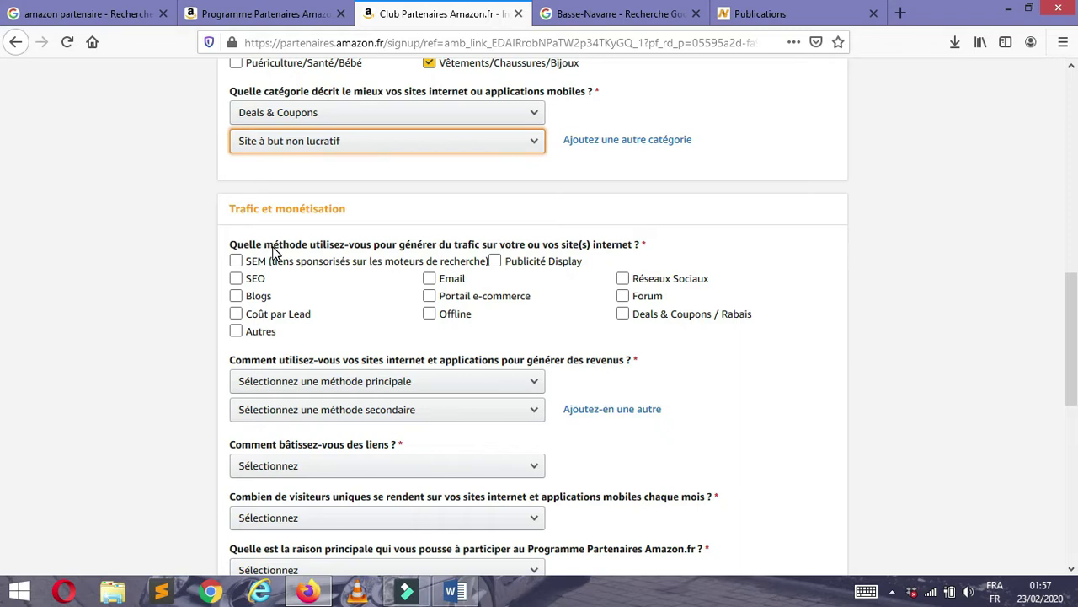
- Tick SEO and Blogs as traffic methods, leaving SEM unticked
click(327, 264)
click(326, 265)
click(320, 270)
click(293, 267)
click(248, 279)
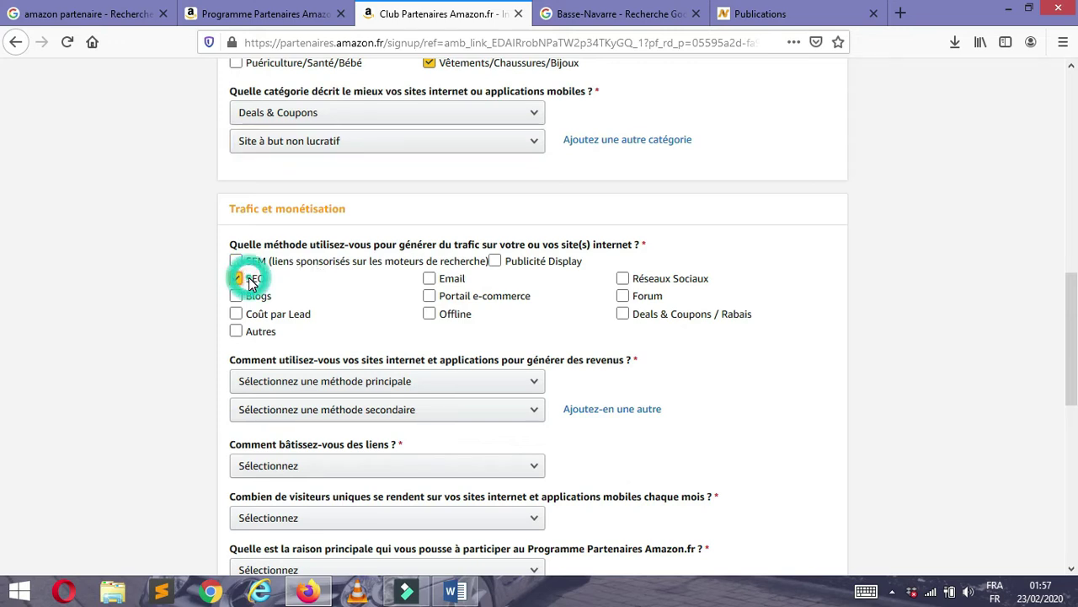
click(257, 262)
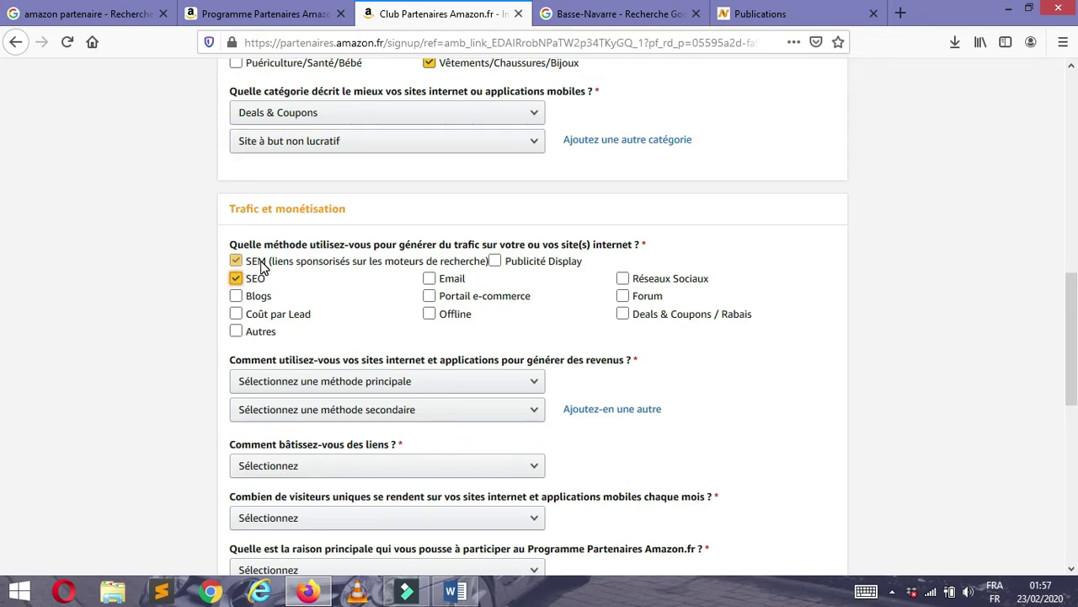
click(310, 260)
click(274, 300)
click(274, 318)
click(283, 332)
click(430, 280)
- Add Réseaux Sociaux, Forum, Deals & Coupons / Rabais and Autres as traffic methods
click(623, 314)
click(623, 295)
click(623, 278)
click(236, 296)
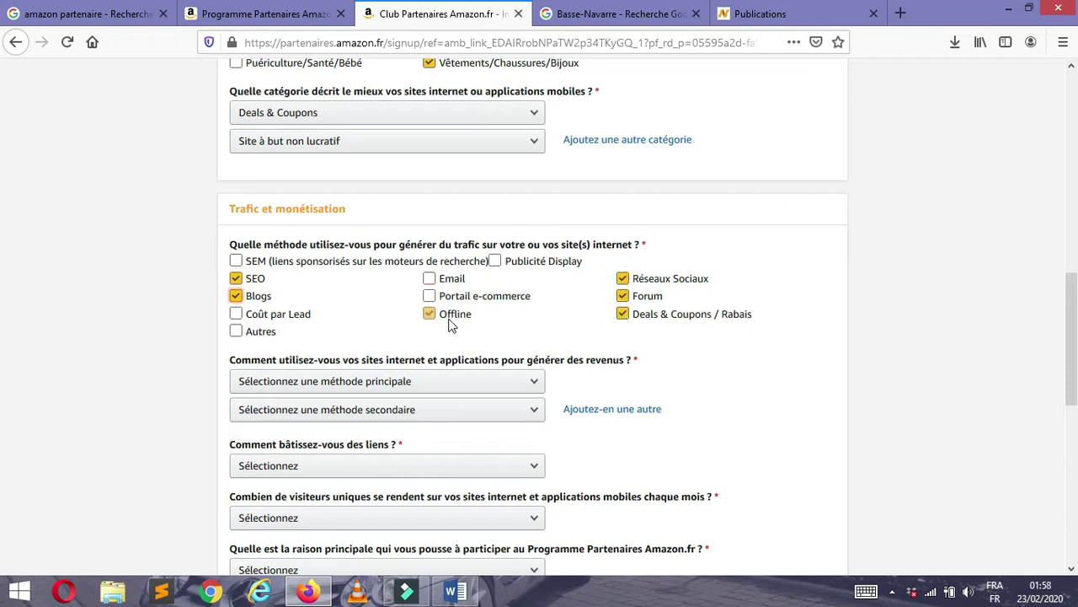
click(263, 334)
click(531, 279)
- Make Club Partenaire both the main and secondary monetisation method
click(337, 381)
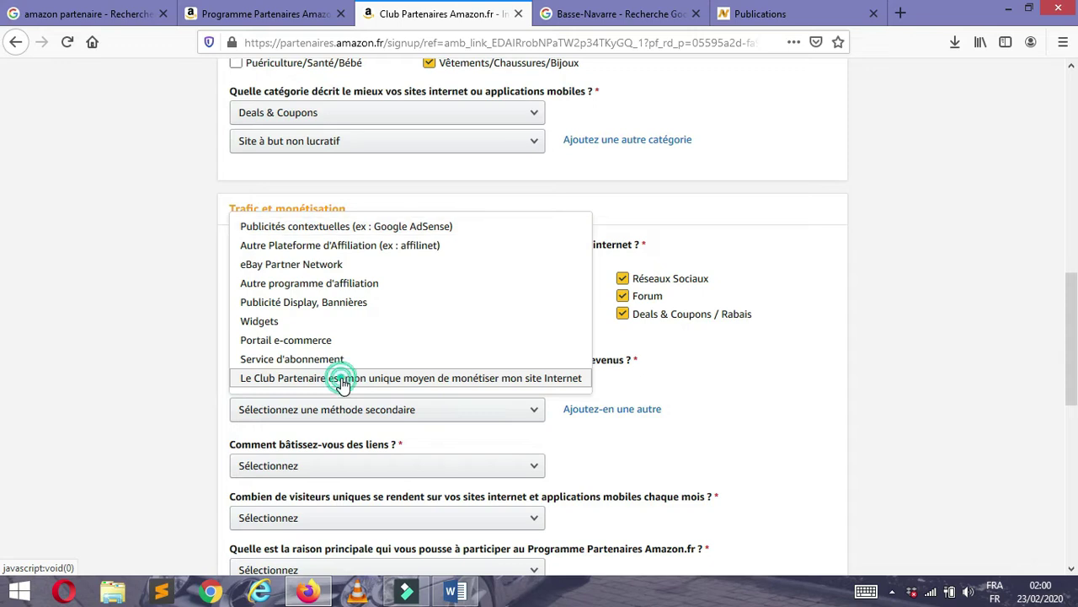
click(342, 381)
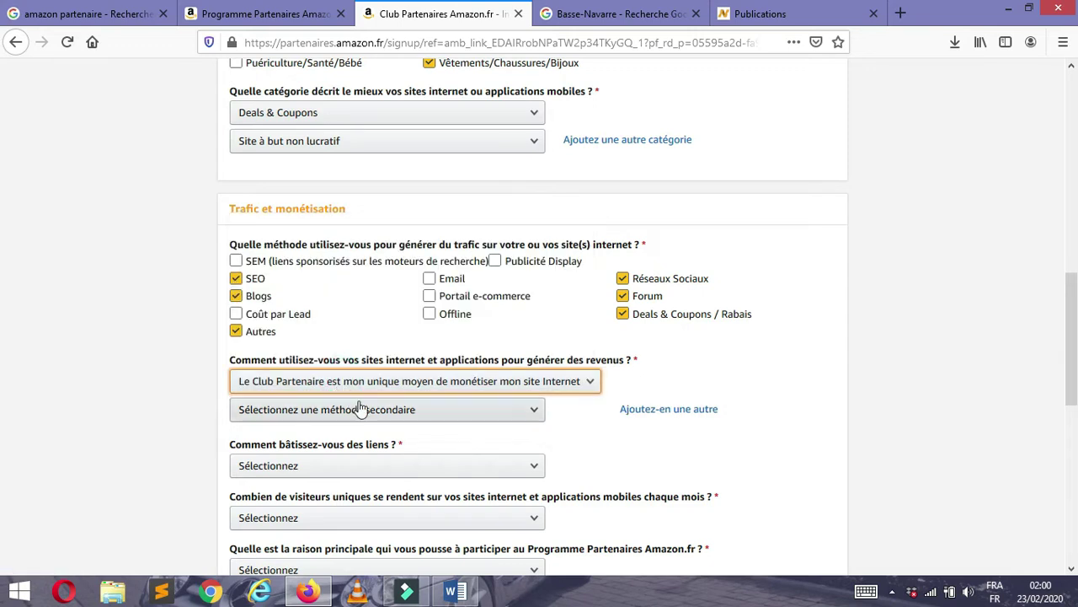
click(416, 420)
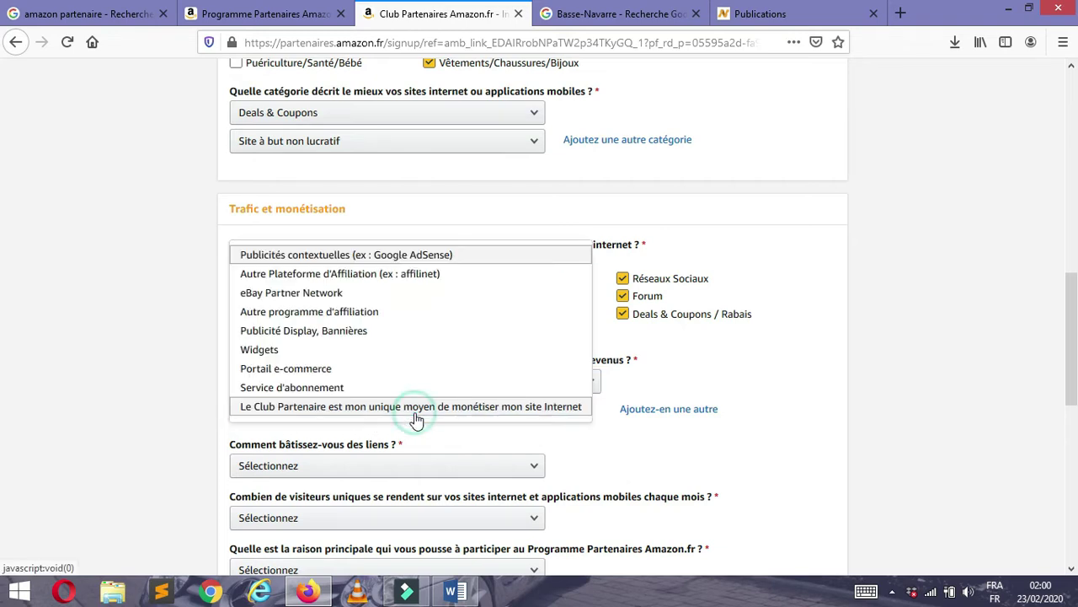
click(364, 408)
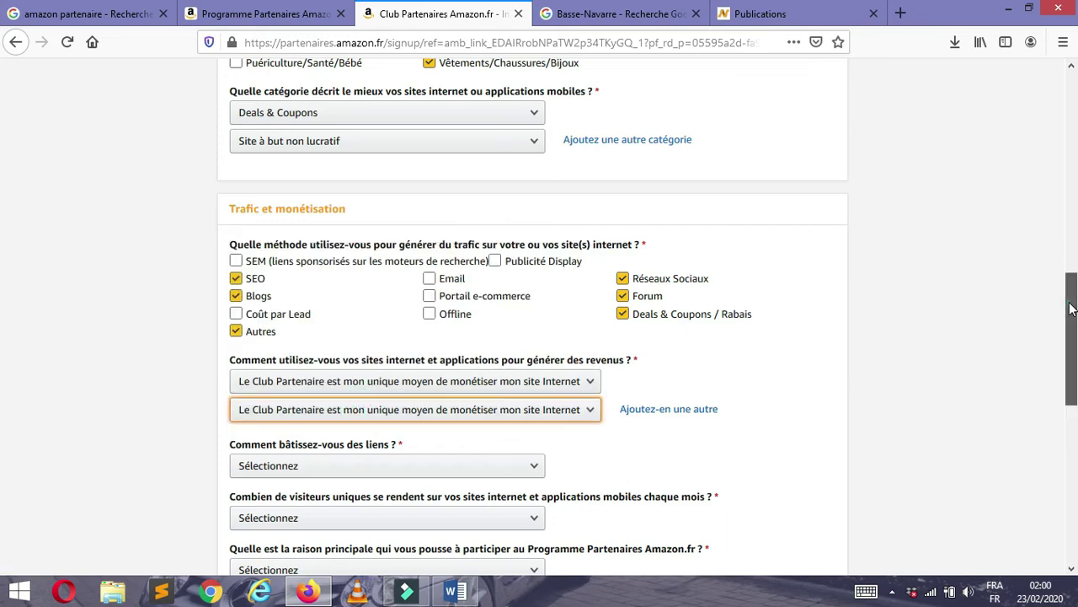
scroll(1073, 308, down, 5)
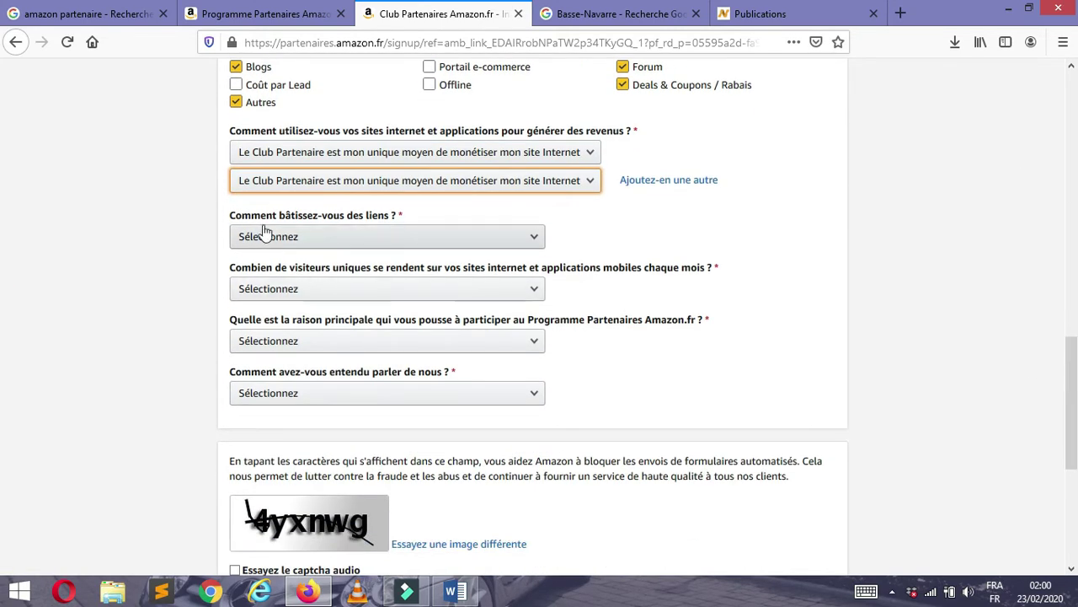
- Answer Editeur de texte, 5001 à 50 000 visitors, Monétiser mon site Internet and Recherches sur Internet
click(396, 237)
click(327, 294)
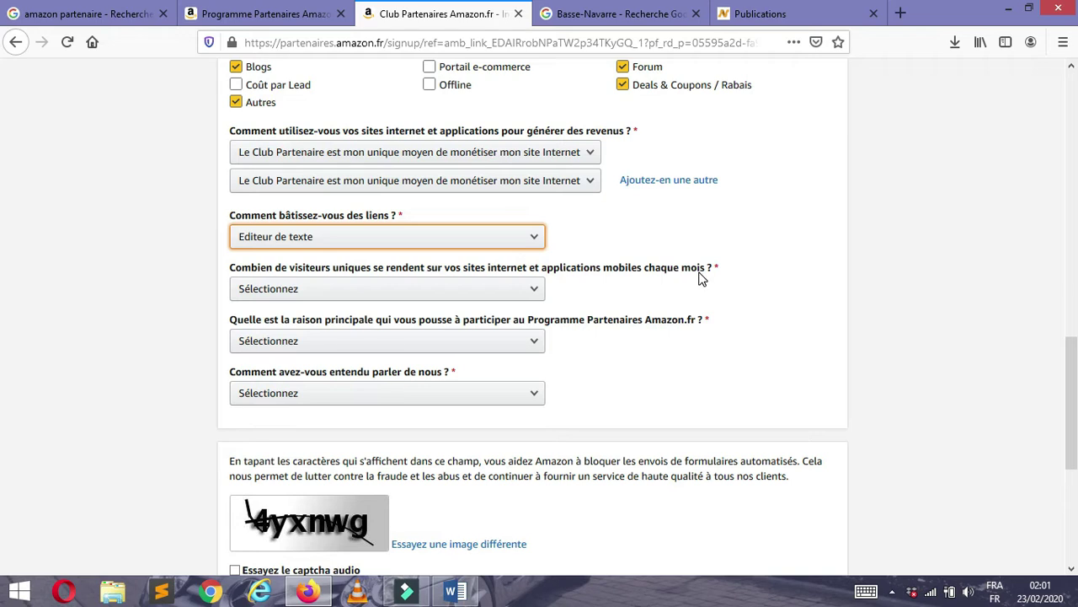
click(388, 288)
click(378, 330)
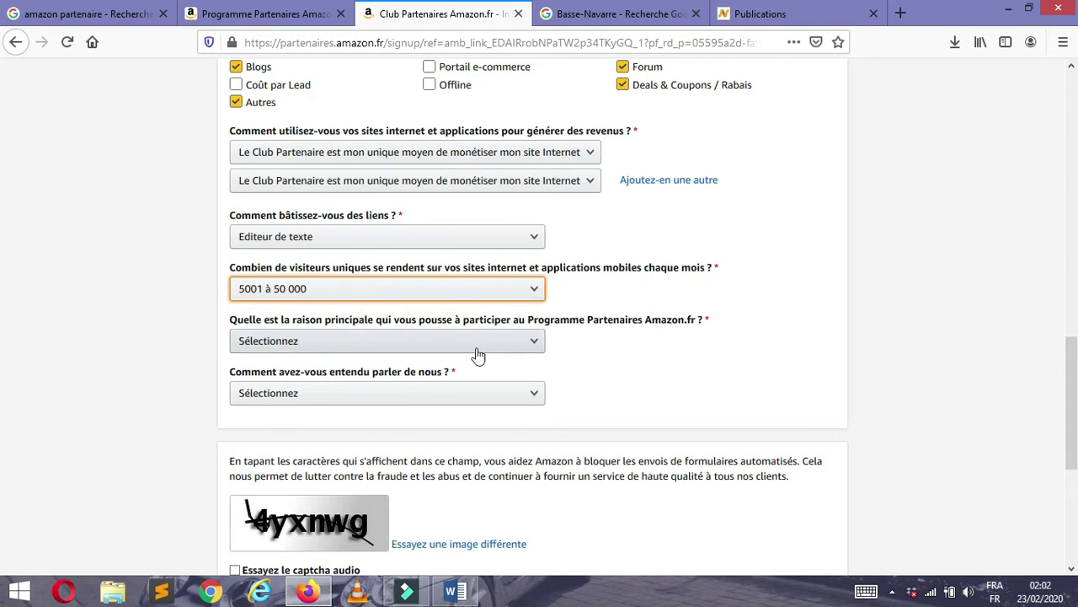
click(492, 334)
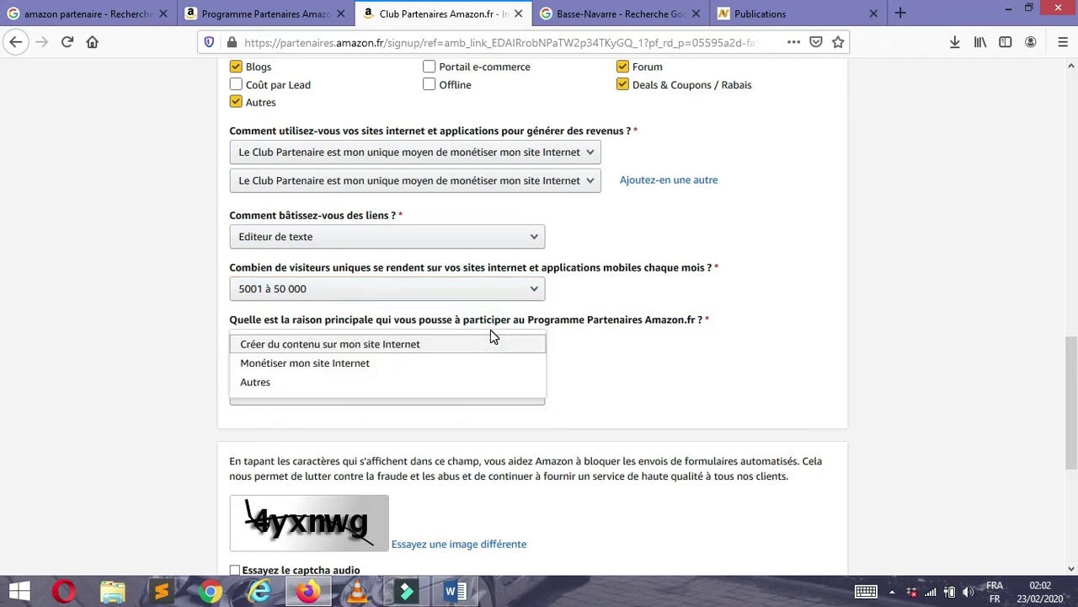
click(363, 366)
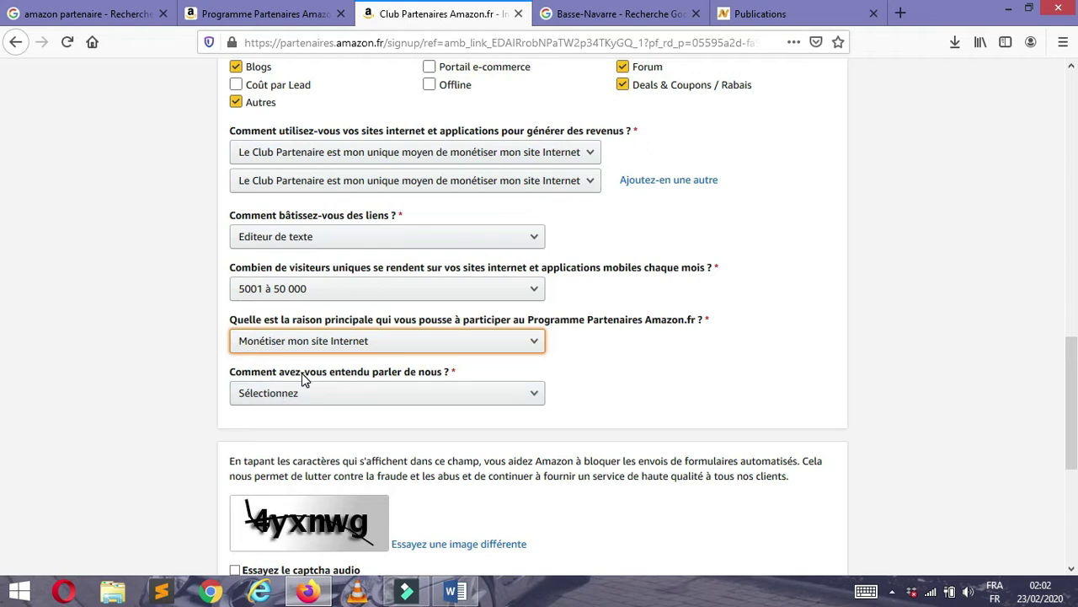
click(515, 394)
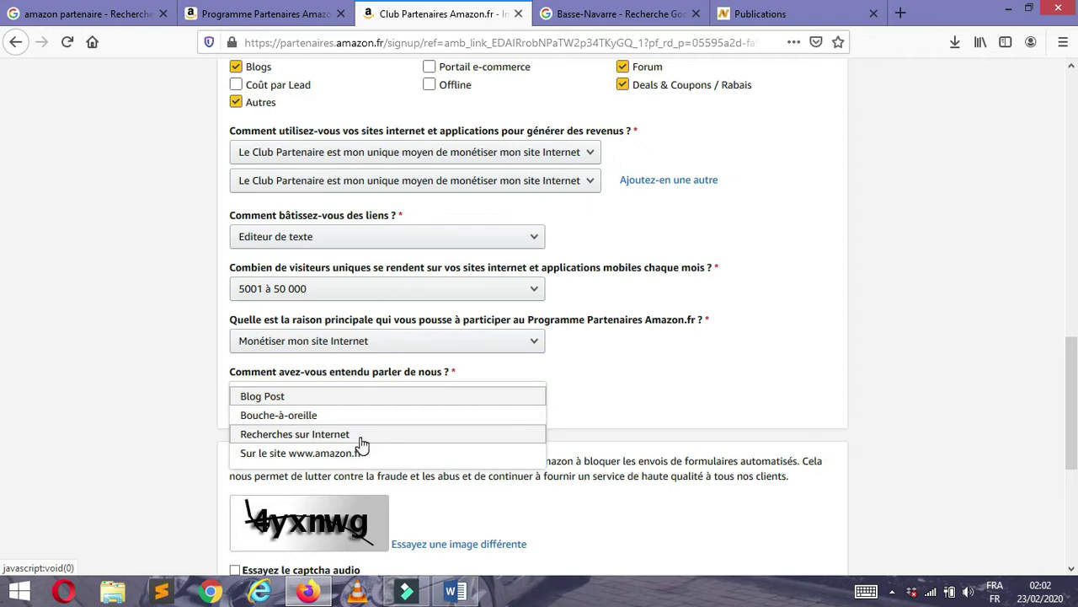
click(307, 435)
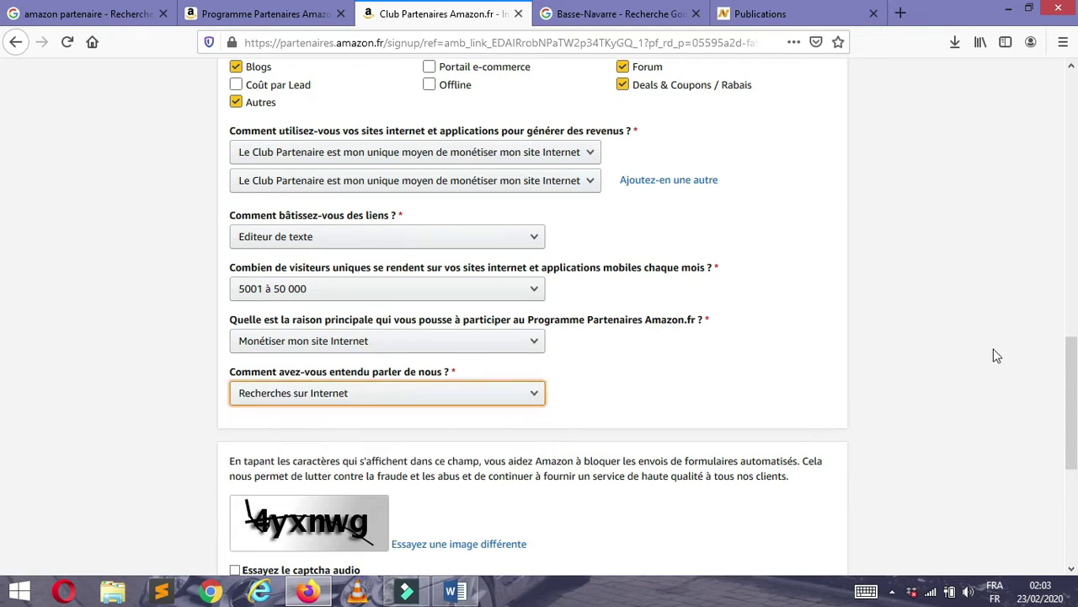
scroll(504, 350, down, 2)
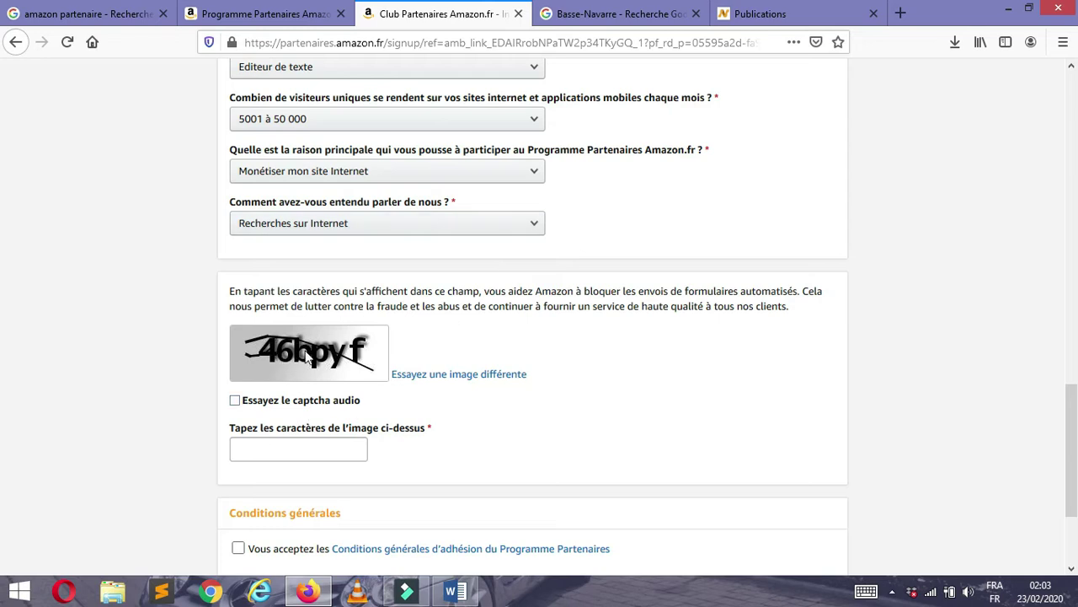
- Enter the captcha characters, accept the Conditions générales and submit the sign-up with Terminer
click(283, 446)
text(46bpyf)
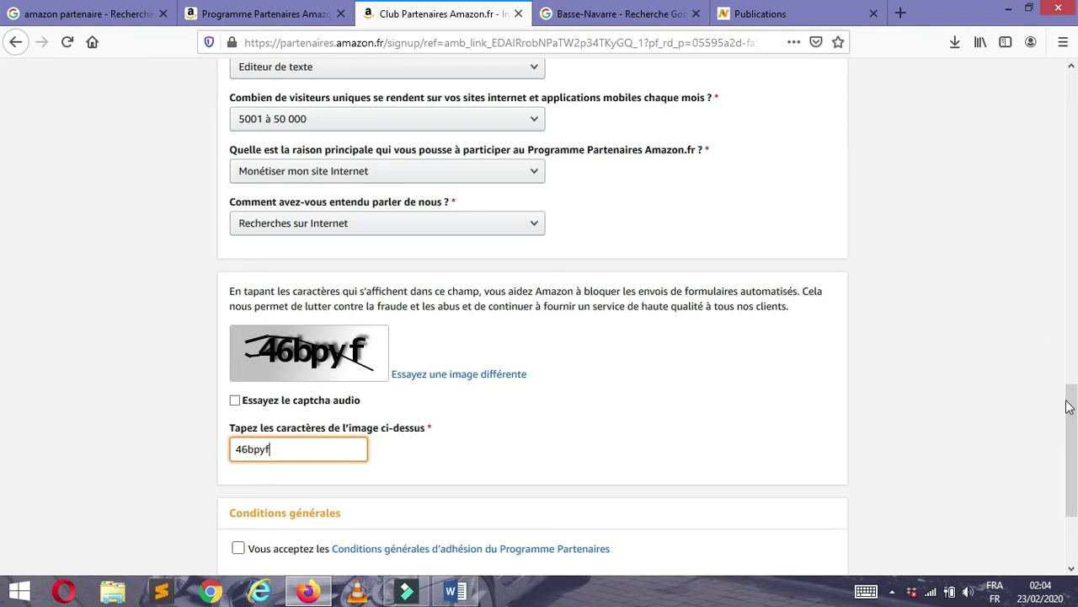
drag(1070, 396, 1073, 444)
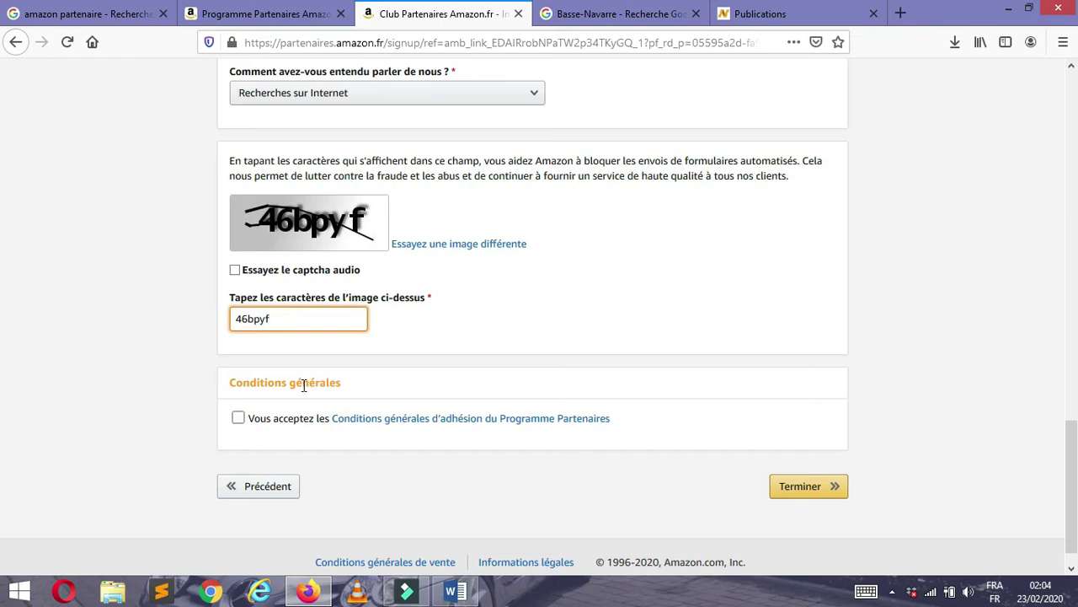
click(295, 421)
key(Tab)
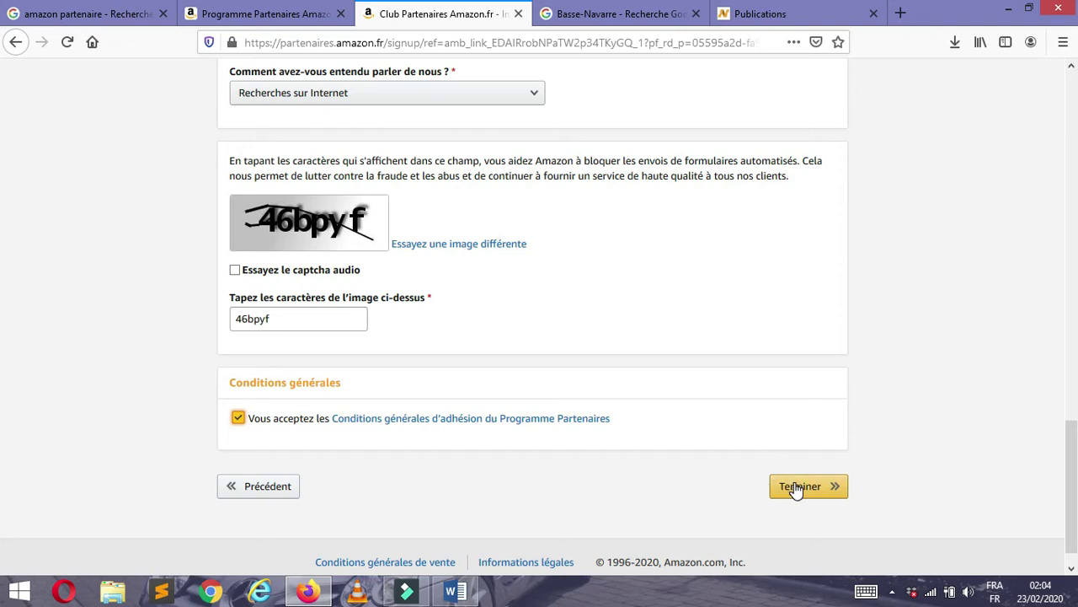
click(796, 488)
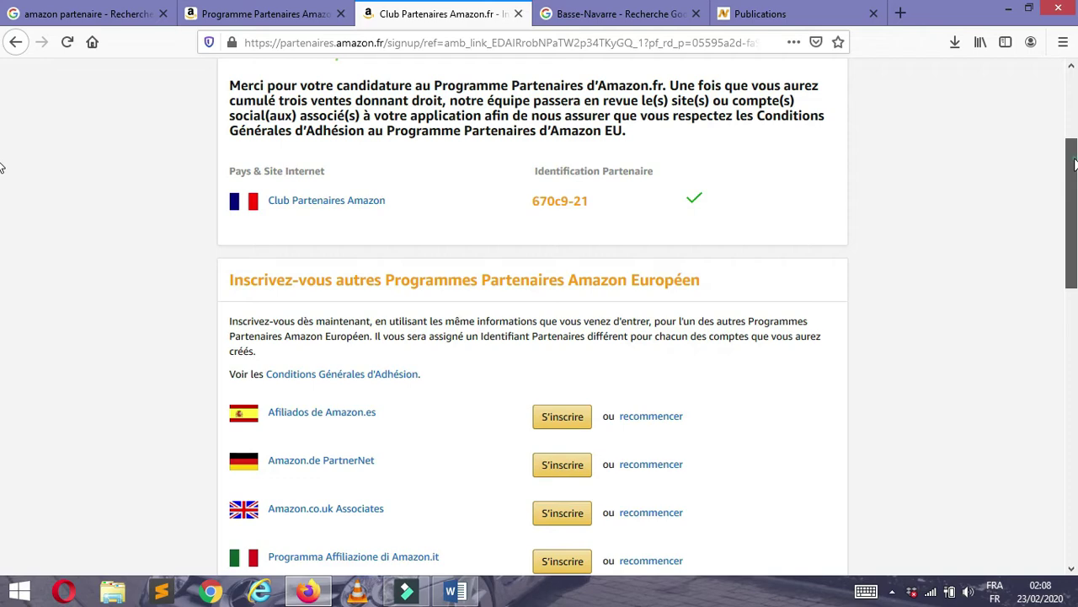
scroll(2, 250, down, 3)
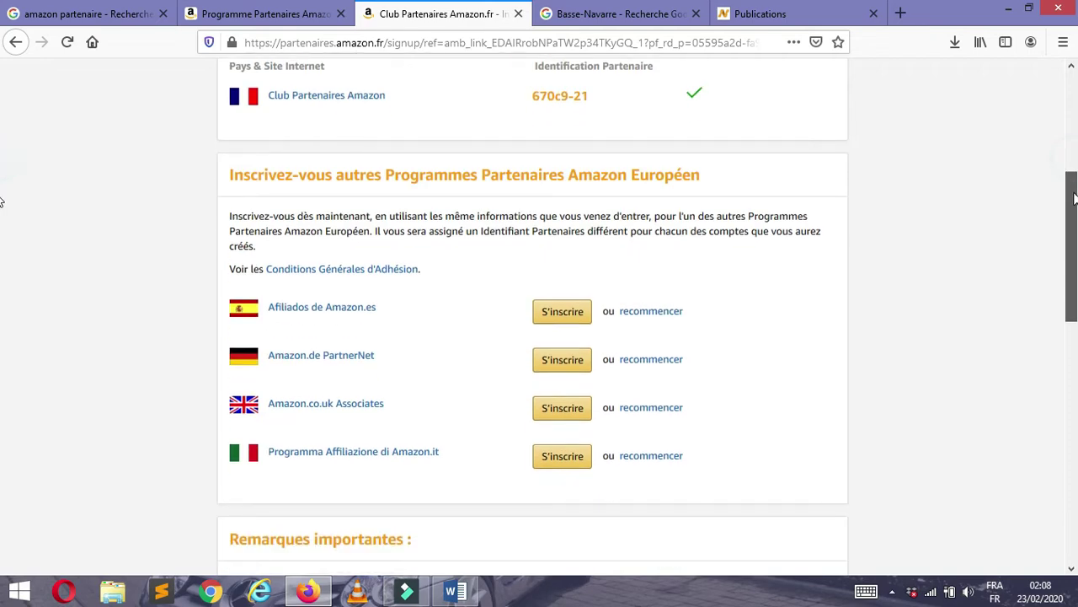
drag(1075, 250, 1075, 300)
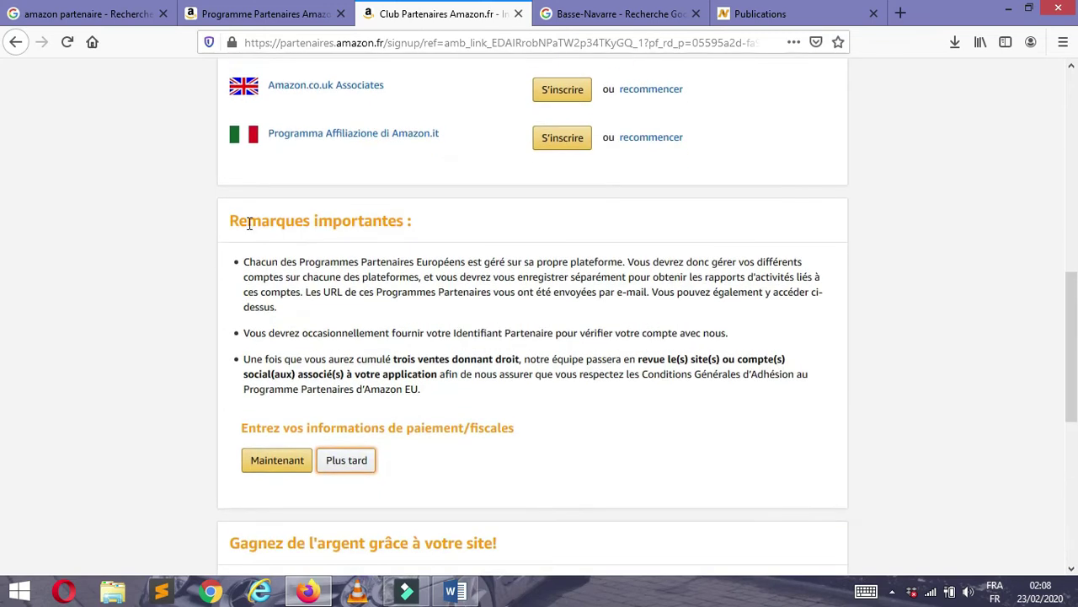
- Choose Plus tard to skip payment and tax details for now
click(354, 458)
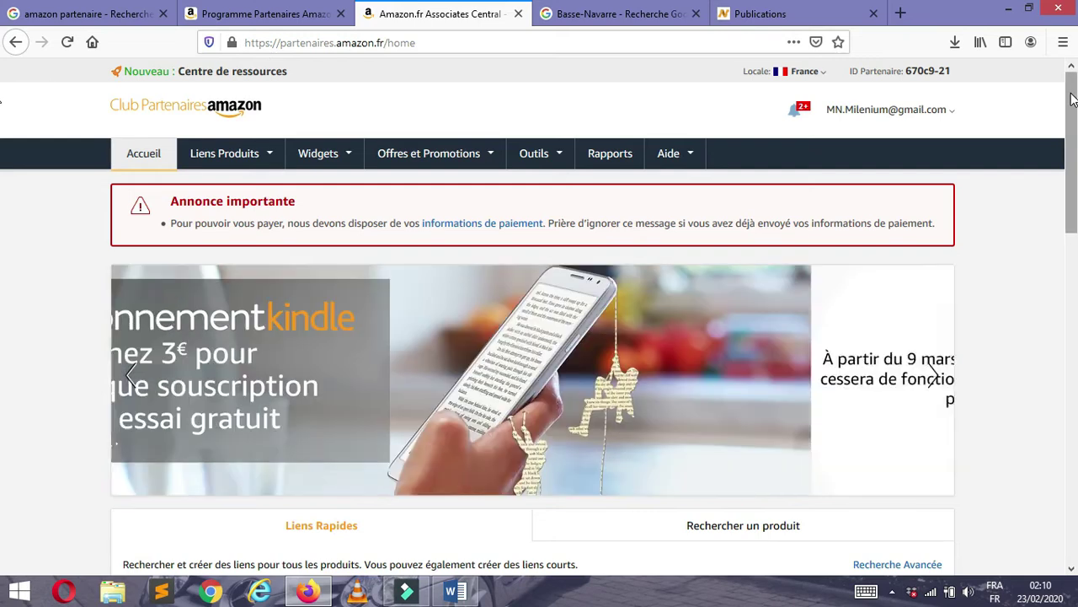
drag(1067, 97, 1070, 133)
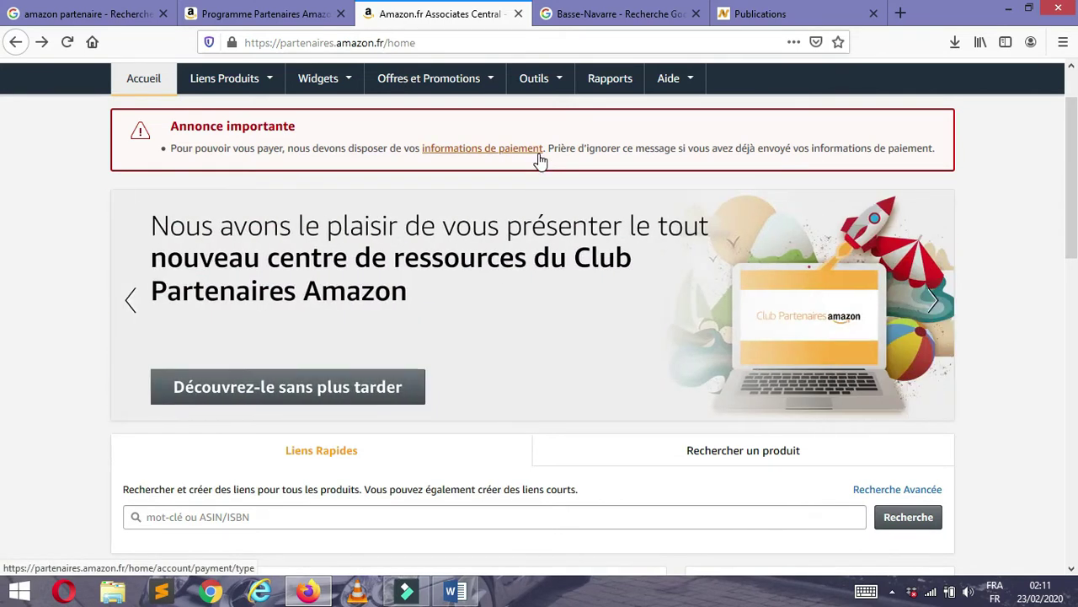
scroll(2, 220, down, 2)
scroll(1, 219, down, 3)
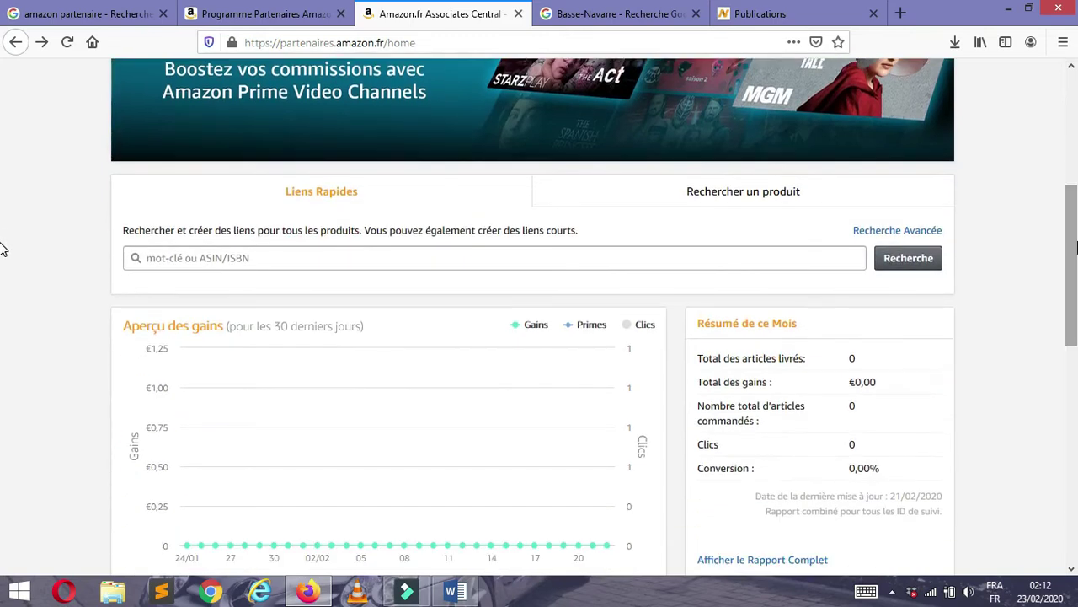
drag(1066, 262, 1063, 183)
scroll(1063, 183, down, 5)
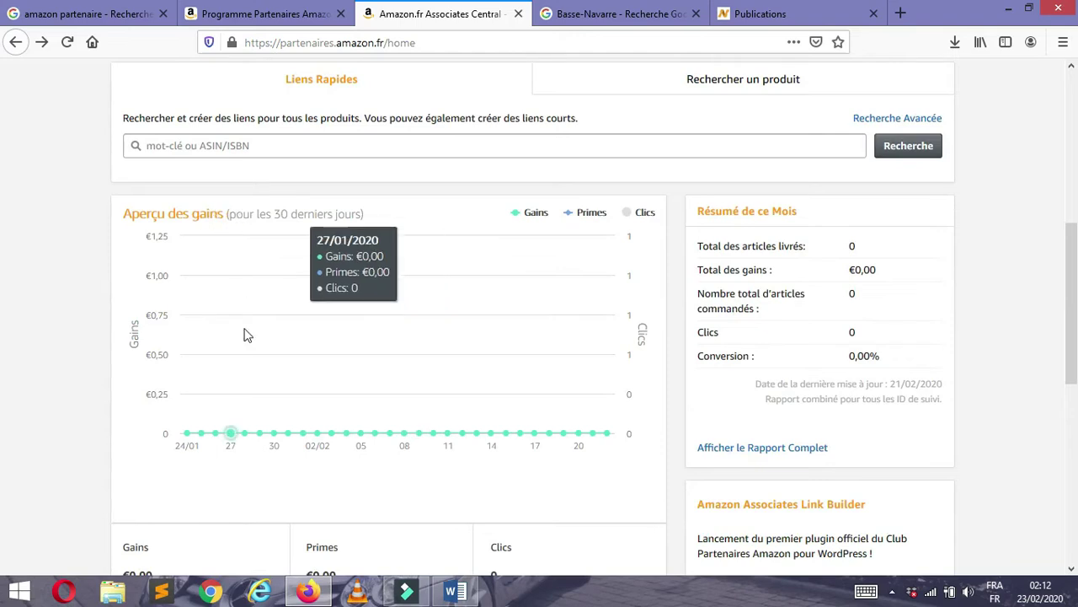
- Load amazon.fr in a new browser tab
click(901, 14)
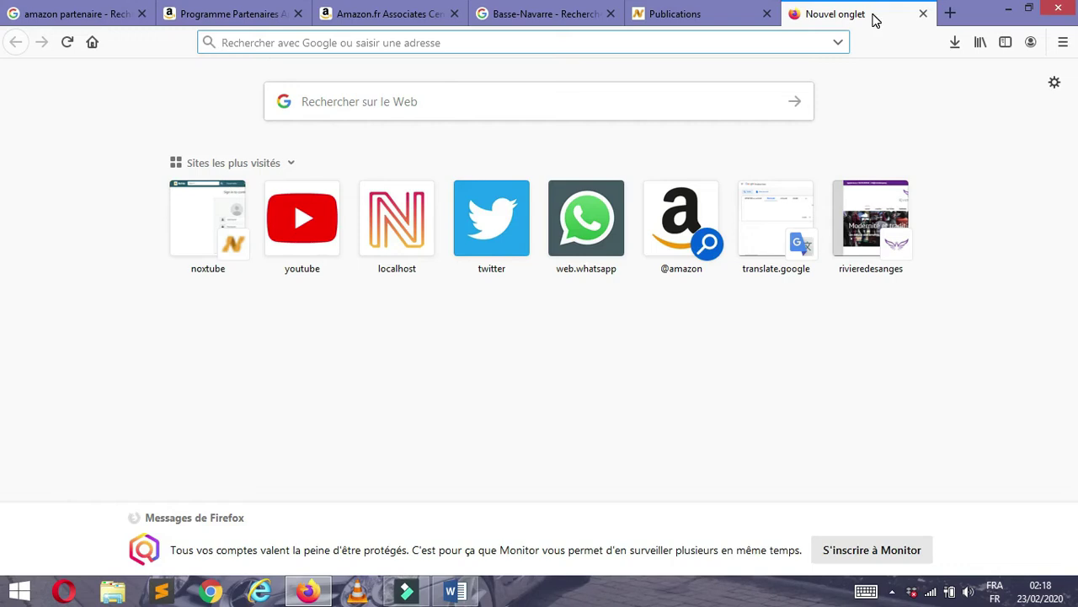
text(amazon.fr)
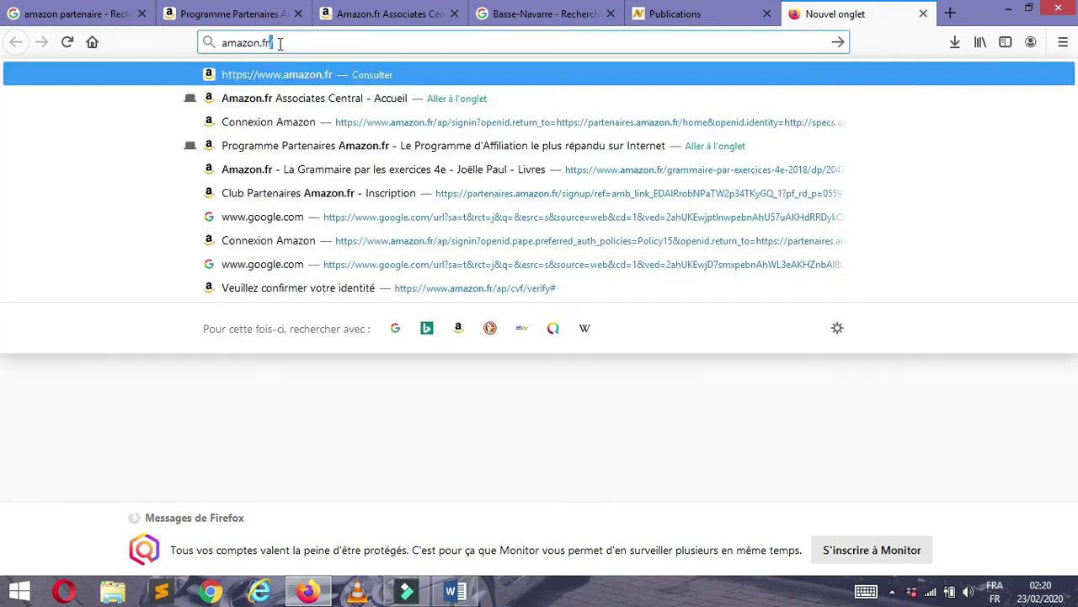
key(Return)
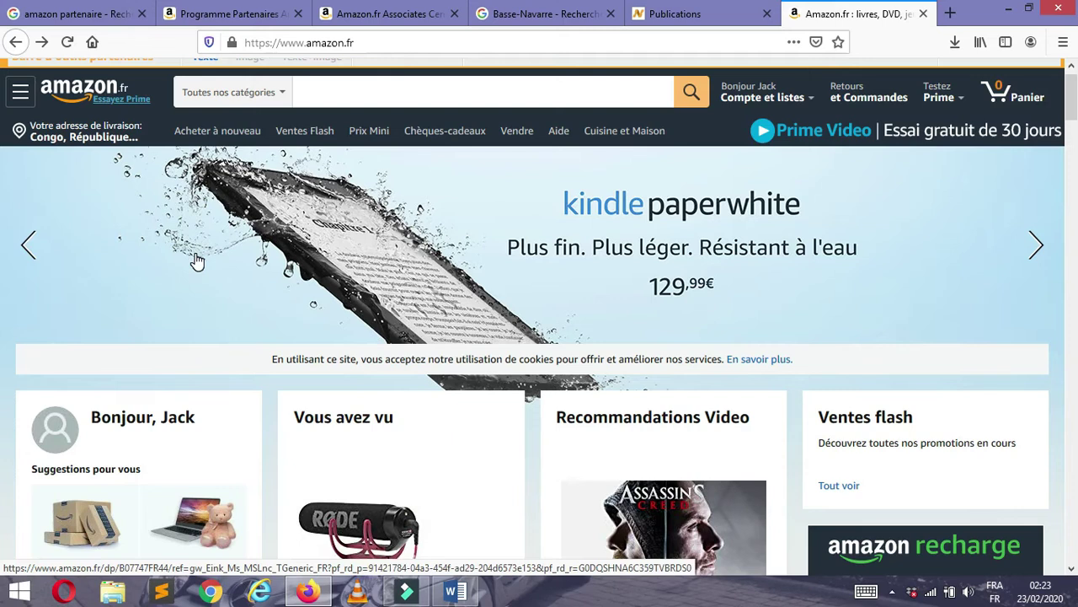
- Search Amazon.fr for iphone 11 via the search suggestions
click(339, 92)
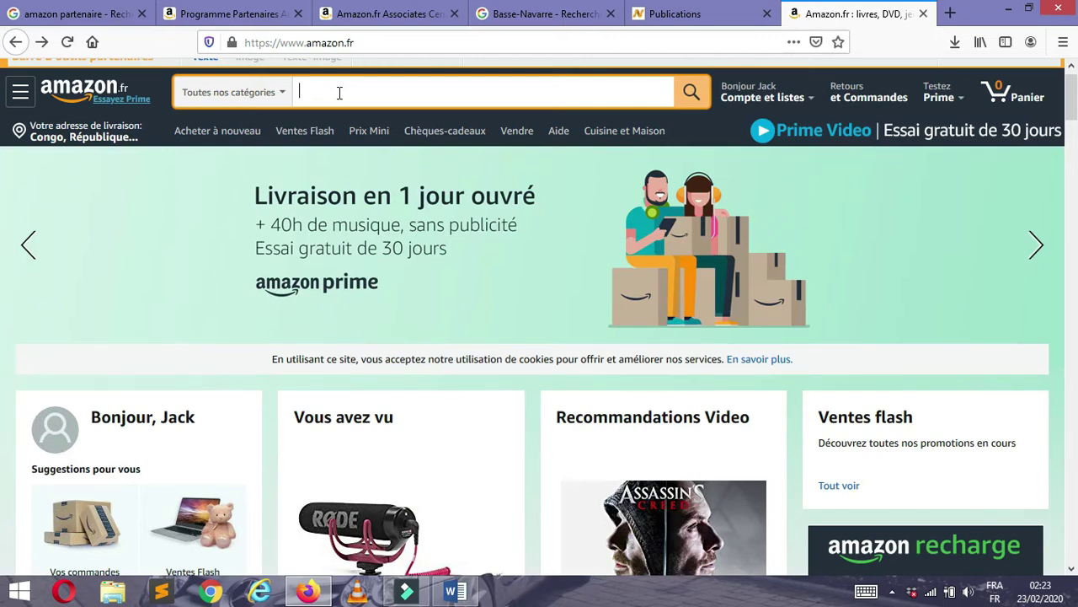
text(te)
key(BackSpace)
key(BackSpace)
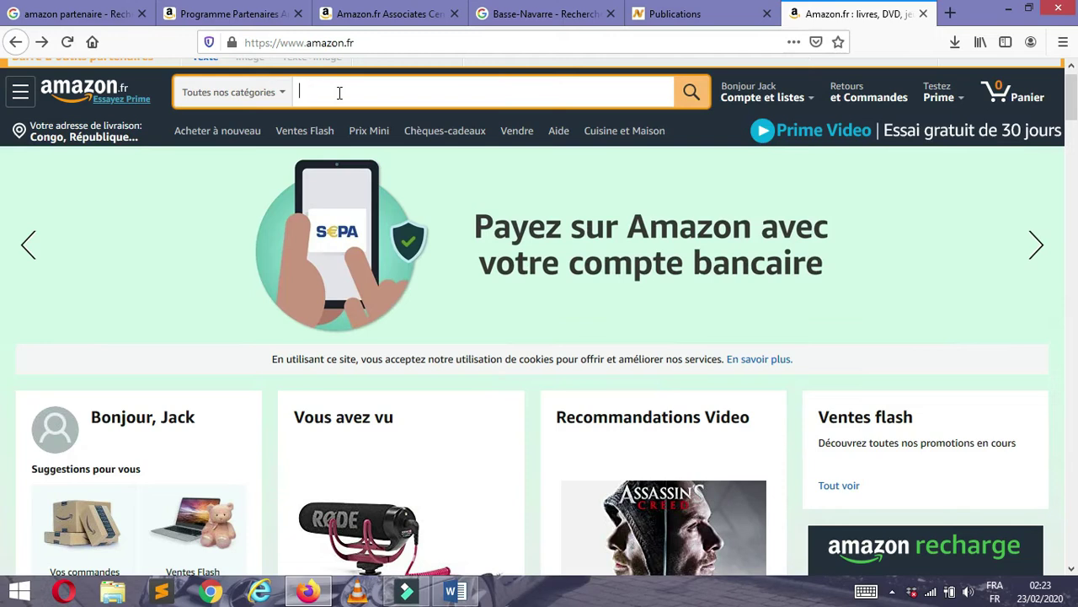
text(ip)
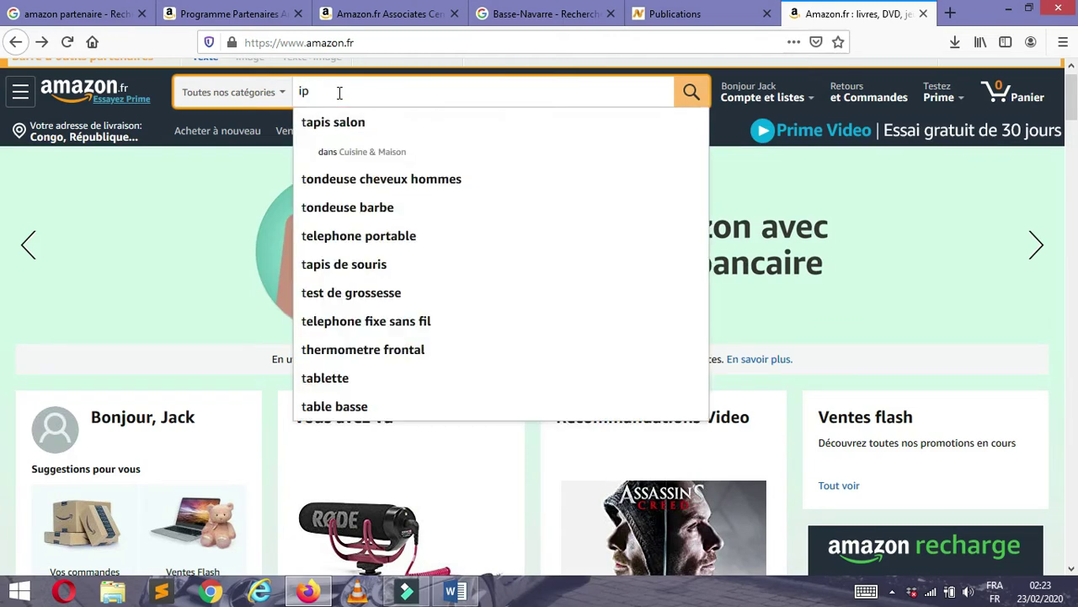
text(hone)
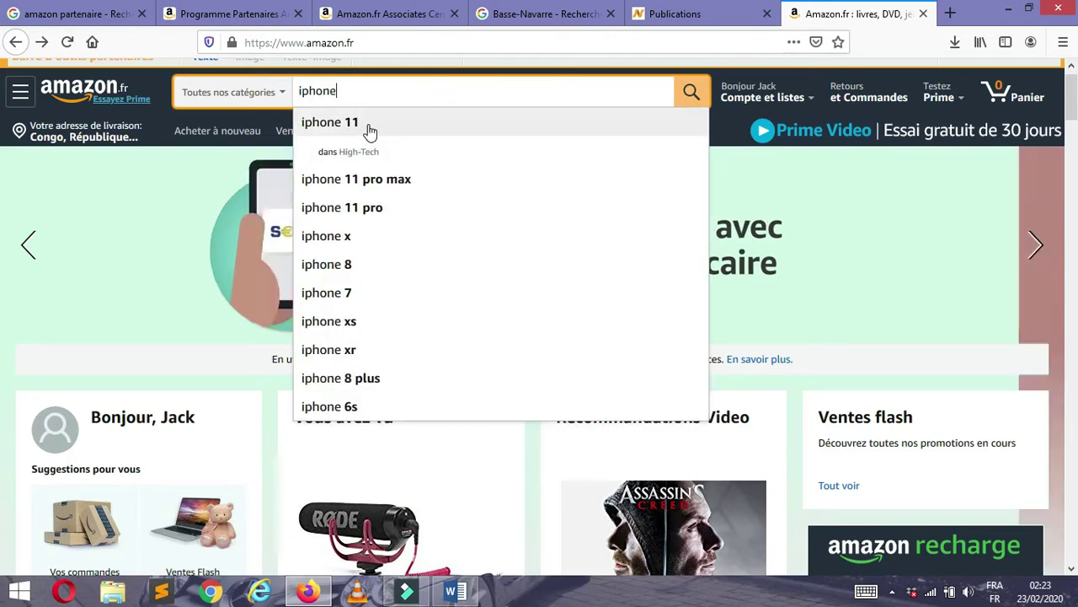
click(368, 126)
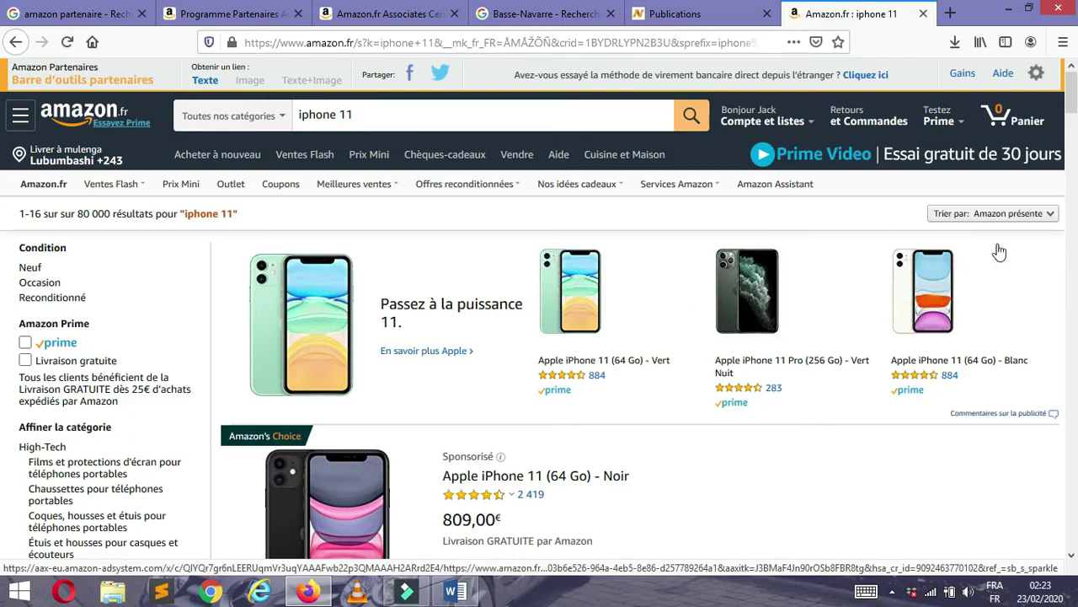
- Open the Apple iPhone 11 (64 Go) - Noir product page and close the image link panel
click(320, 497)
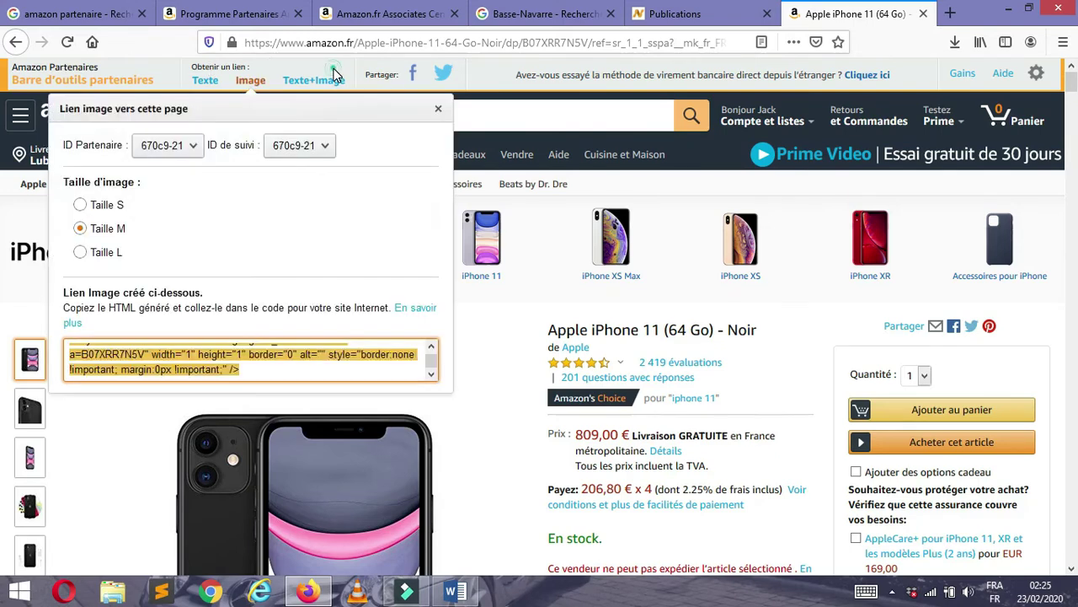
click(438, 108)
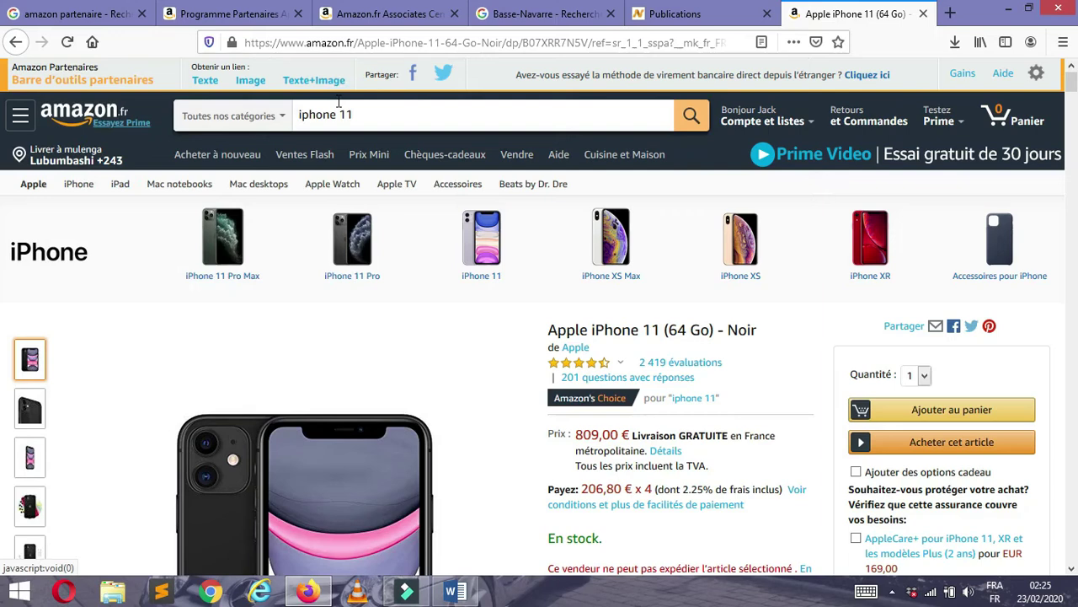
click(206, 81)
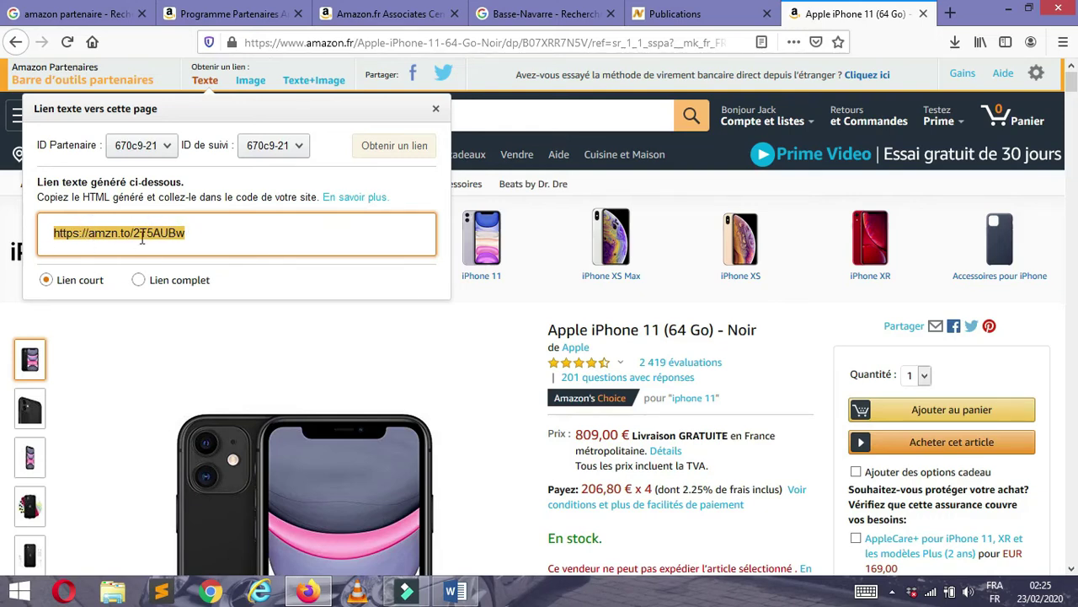
click(137, 281)
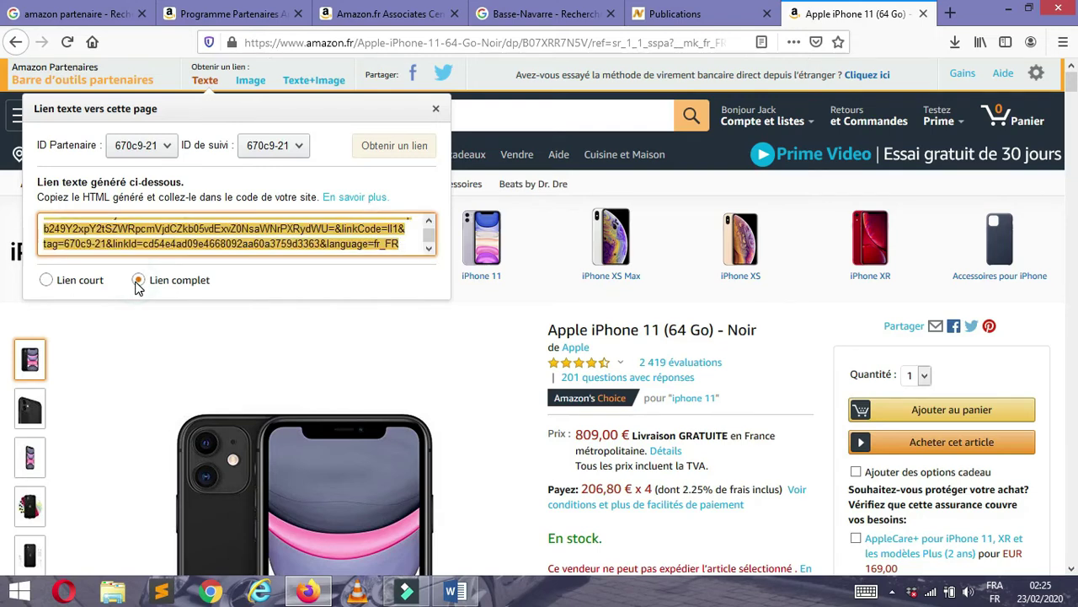
mouse_move(429, 235)
mouse_down()
mouse_move(429, 223)
mouse_move(429, 244)
mouse_up()
mouse_move(271, 437)
click(47, 280)
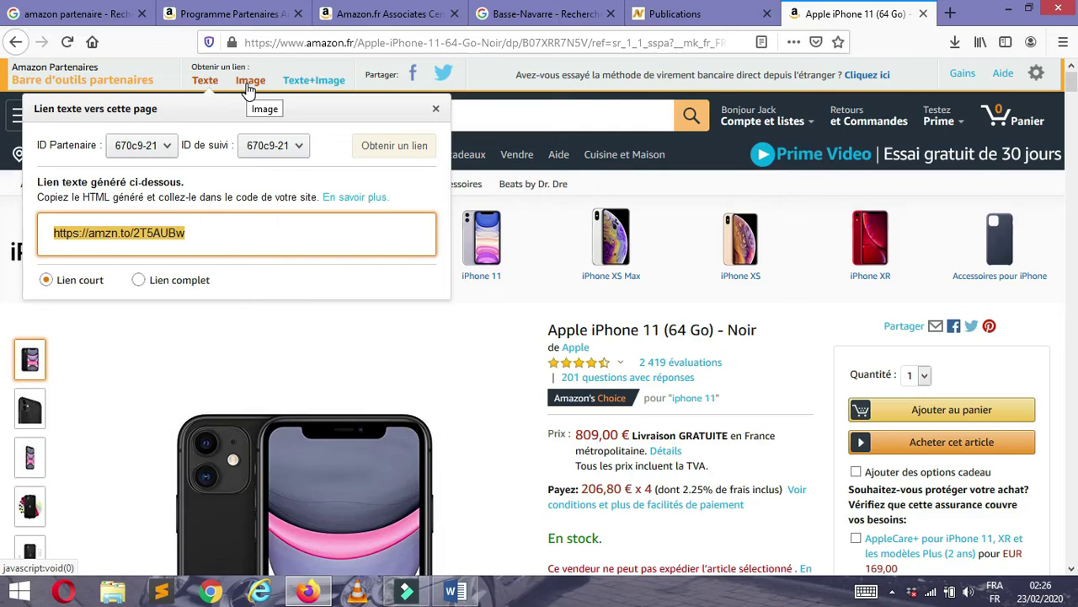
click(249, 84)
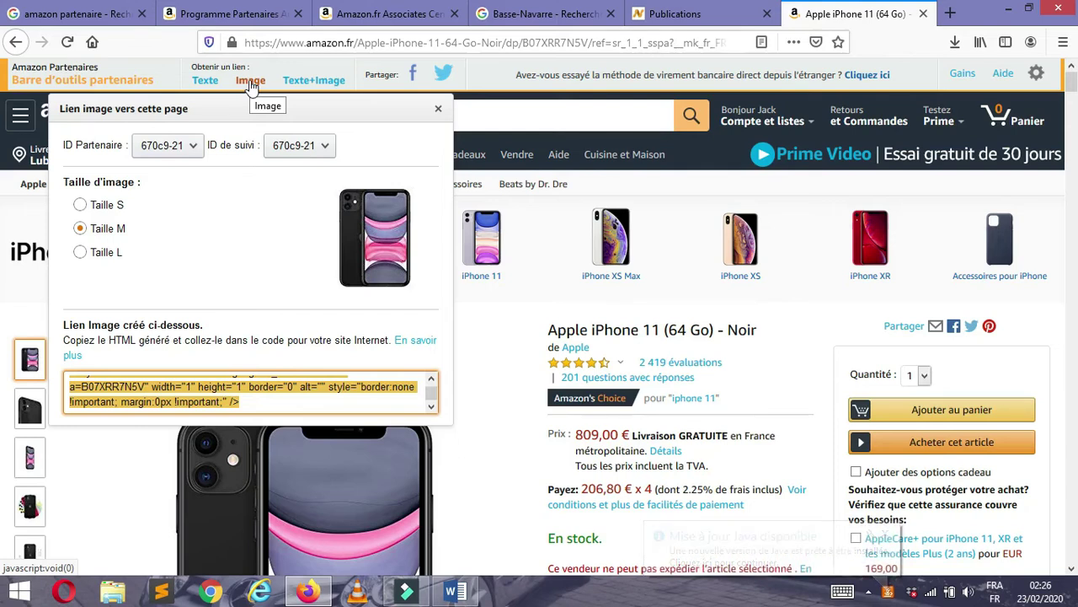
click(314, 81)
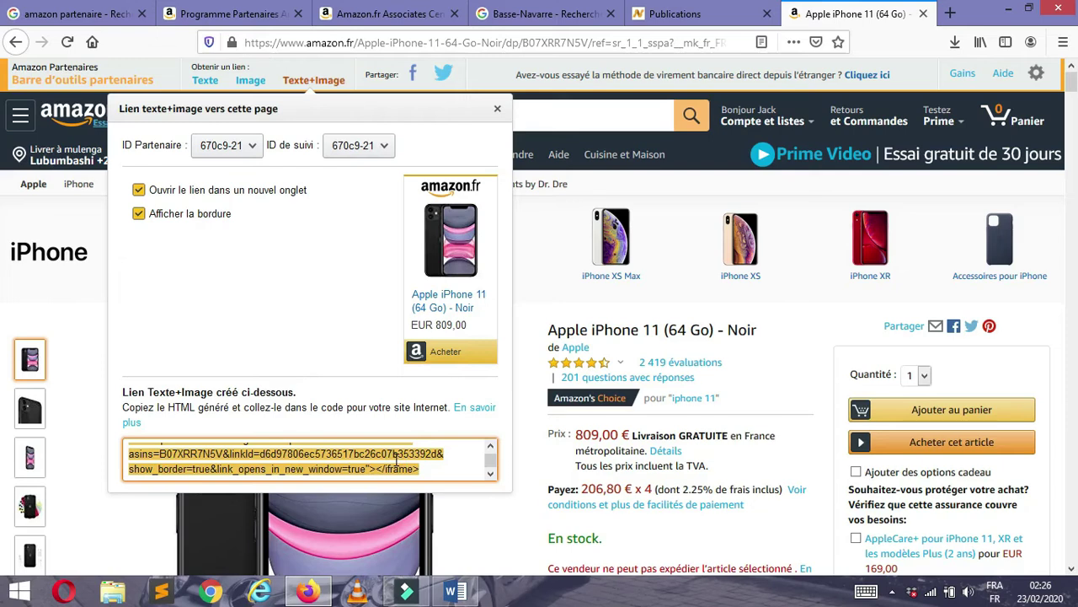
mouse_move(491, 462)
mouse_down()
mouse_move(496, 482)
mouse_move(494, 434)
mouse_move(494, 476)
mouse_up()
click(250, 81)
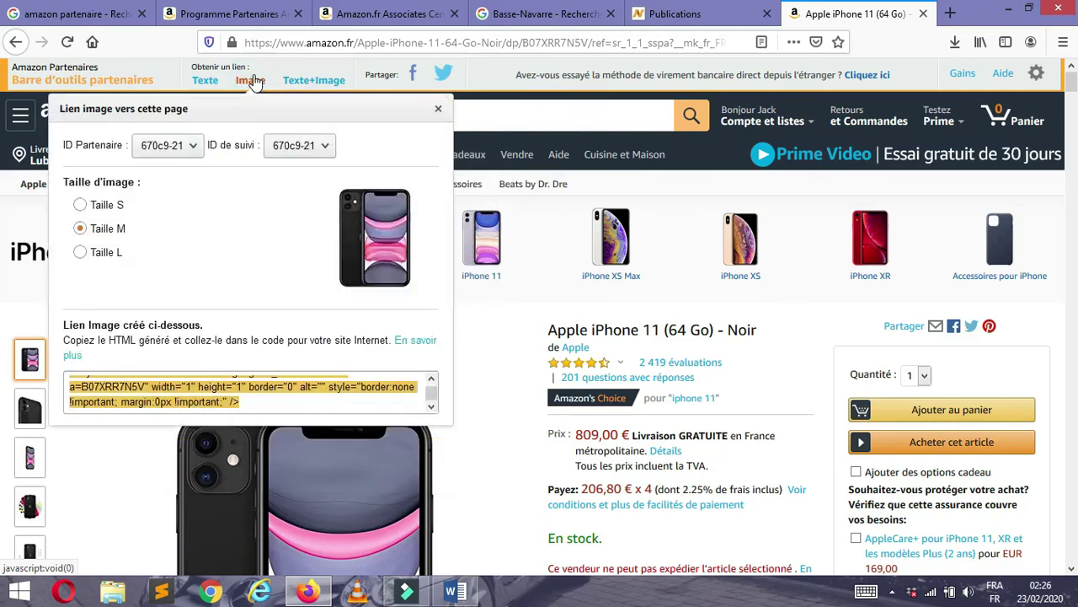
click(205, 81)
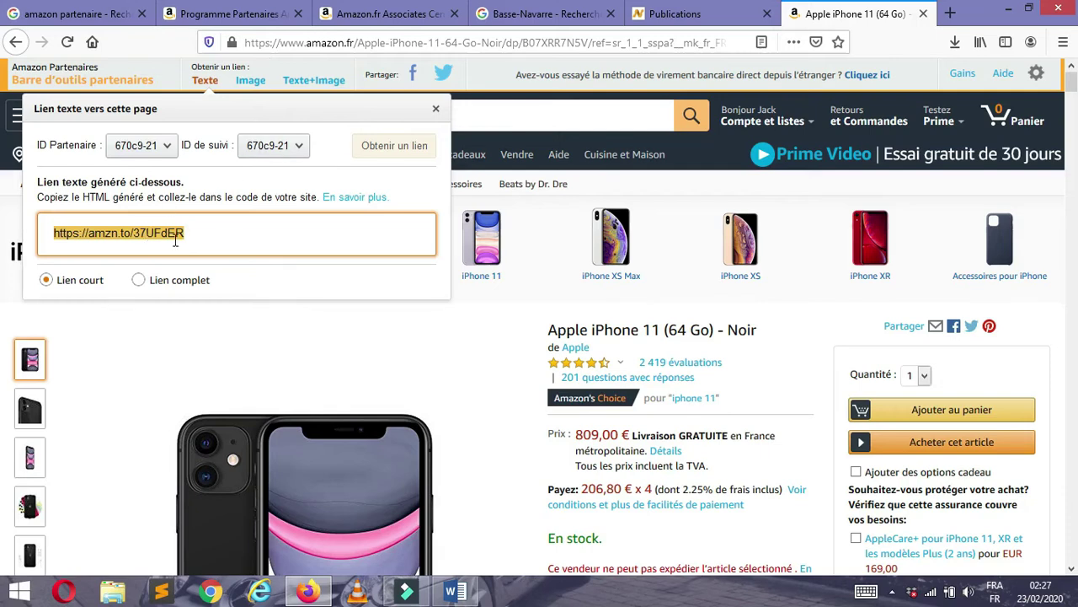
- Go to the NoxTube tab and open the account page listing existing publications
click(673, 15)
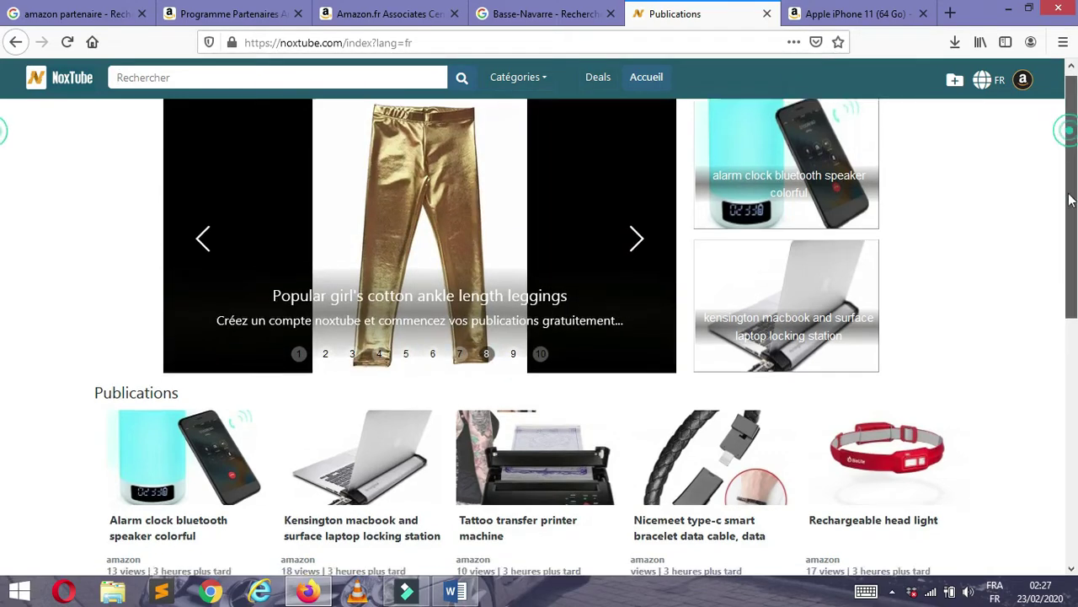
drag(1072, 136, 1057, 85)
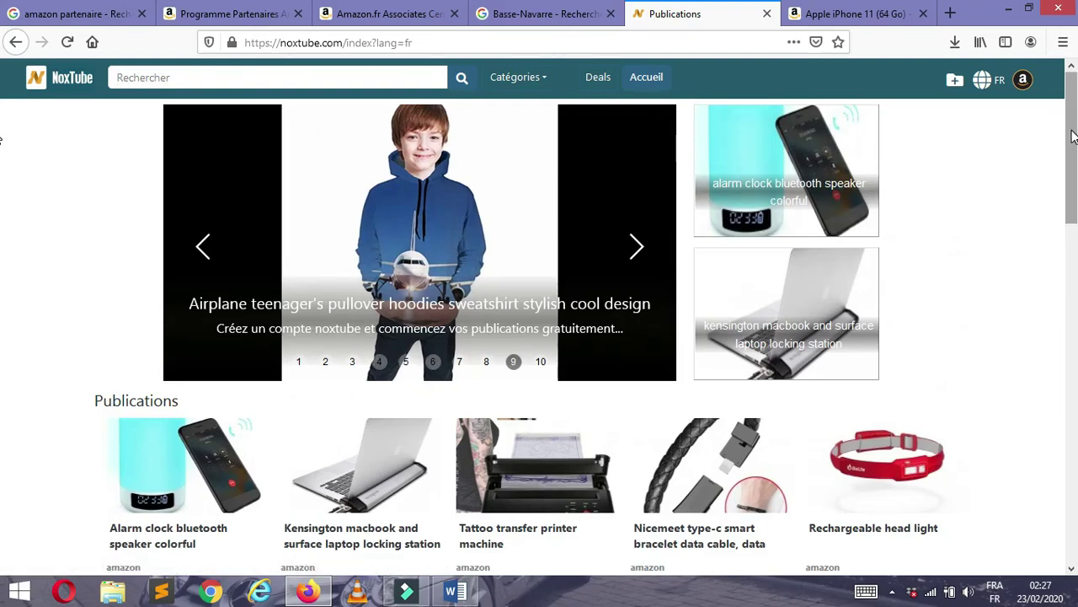
drag(1072, 135, 1070, 518)
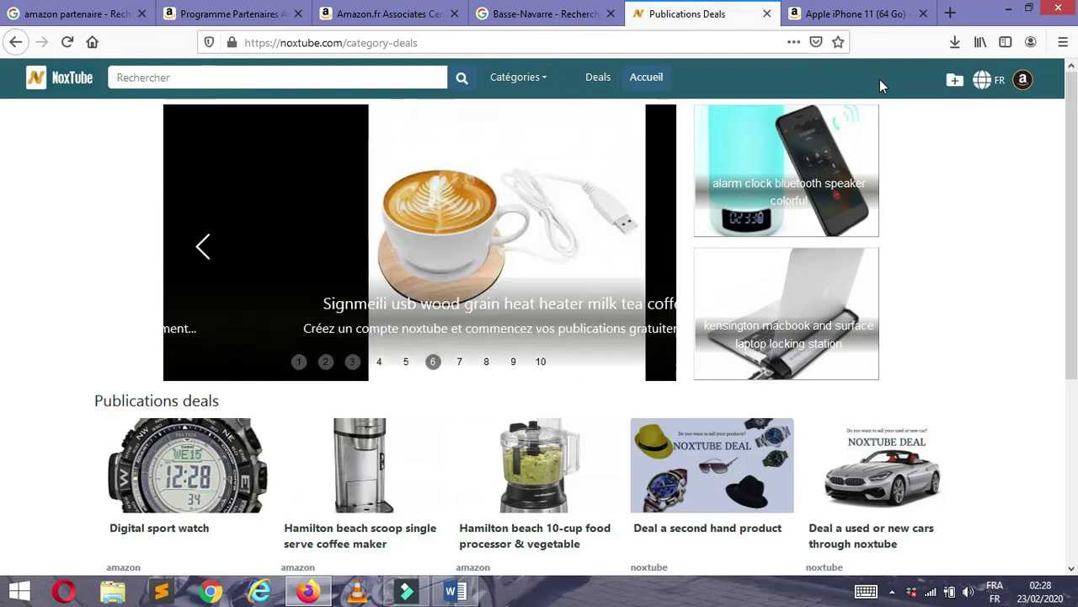
click(955, 84)
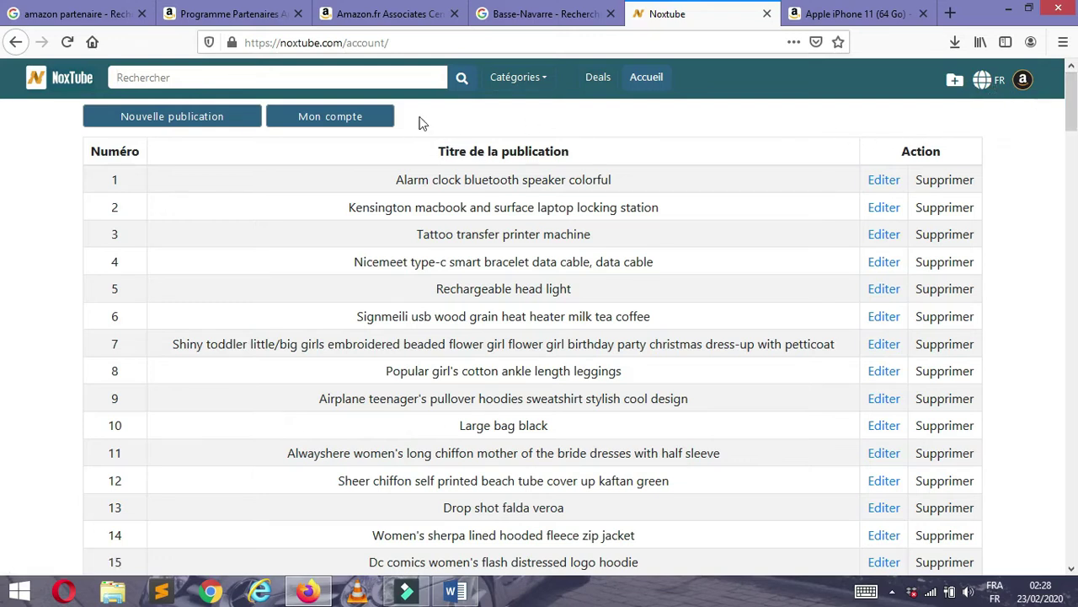
- Start a new NoxTube publication and load noxtube.com in a new browser tab
click(208, 120)
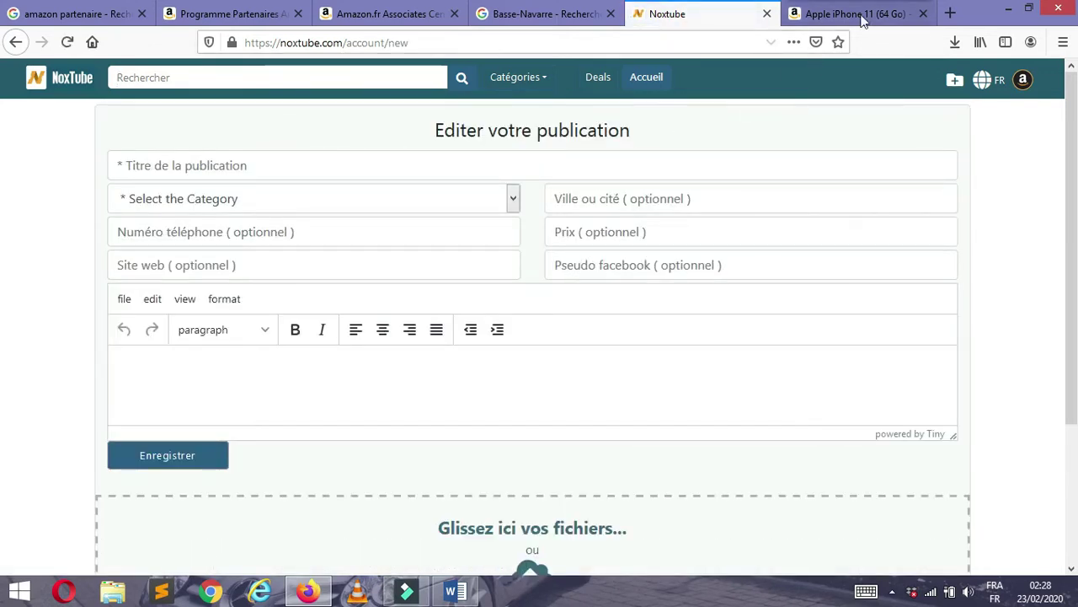
click(955, 15)
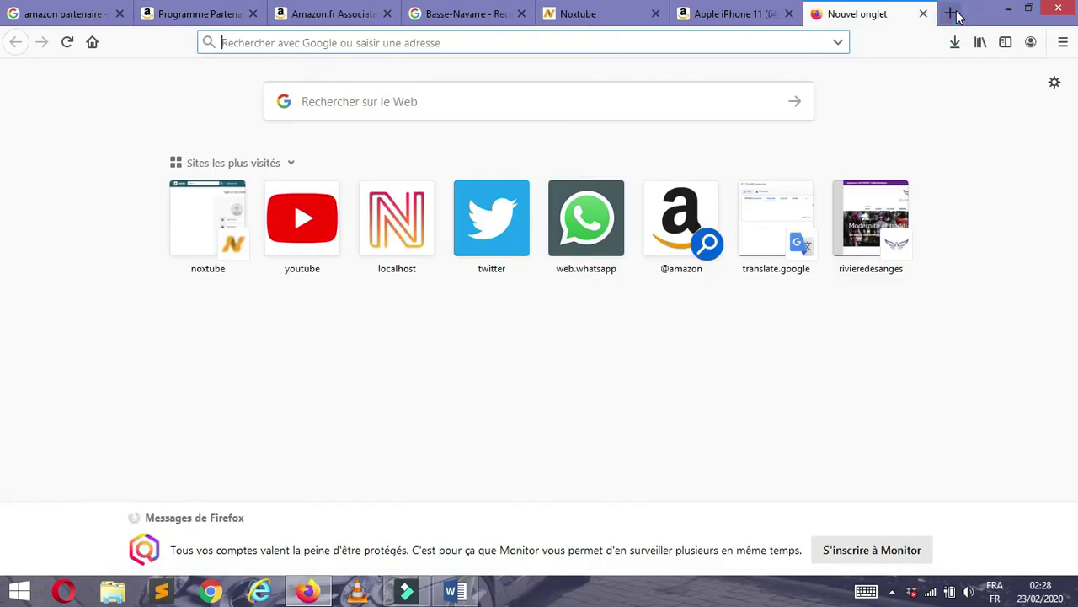
click(553, 43)
text(noxtube.com)
click(292, 76)
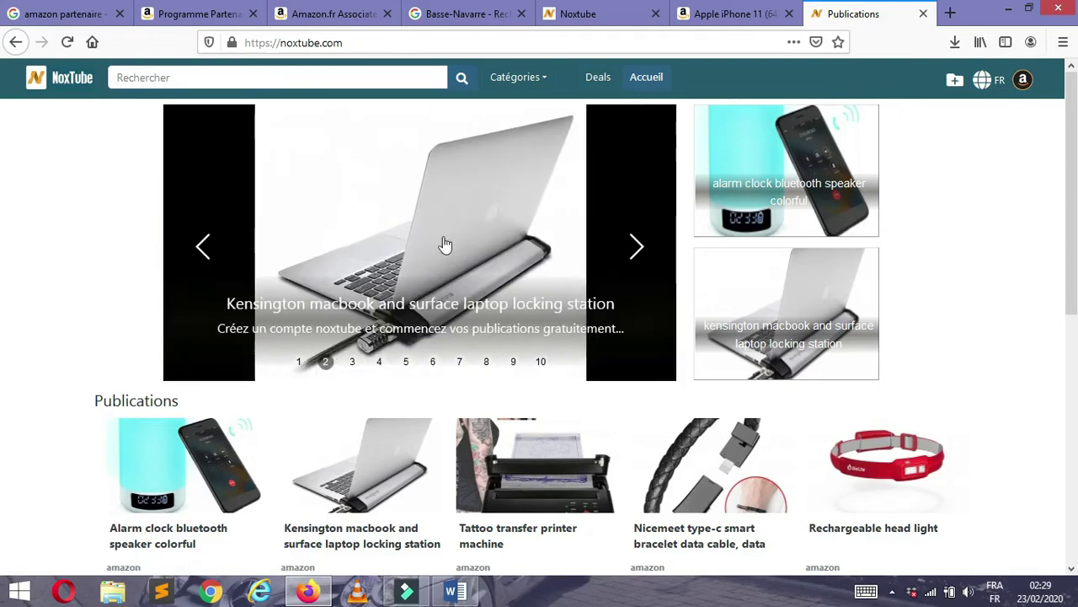
- Return to the Amazon.fr iPhone 11 (64 Go) product page, leaving the form empty
drag(1072, 162, 1062, 303)
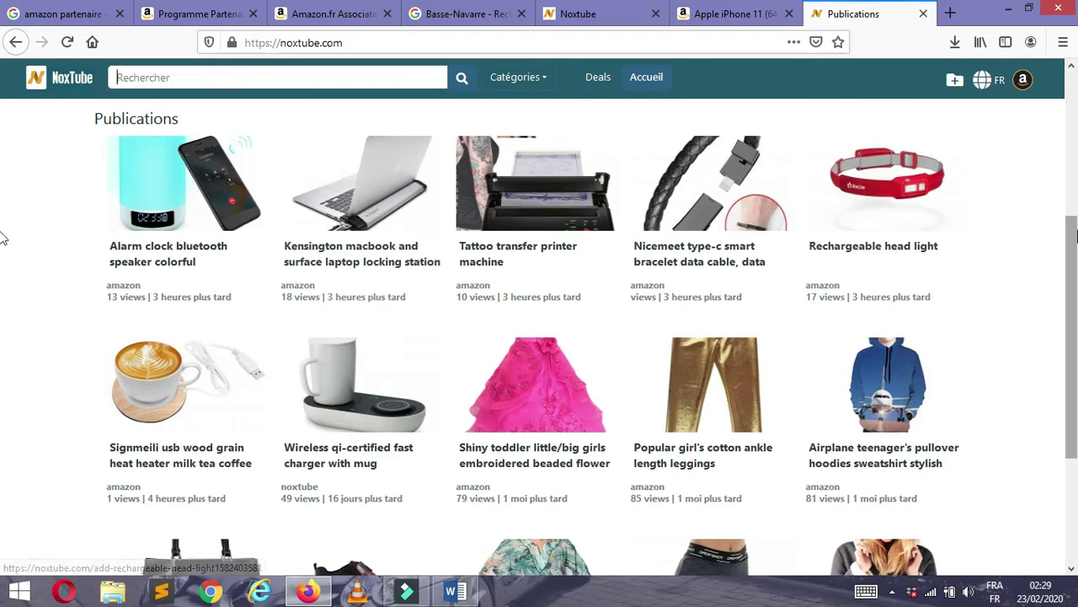
drag(1076, 238, 1072, 93)
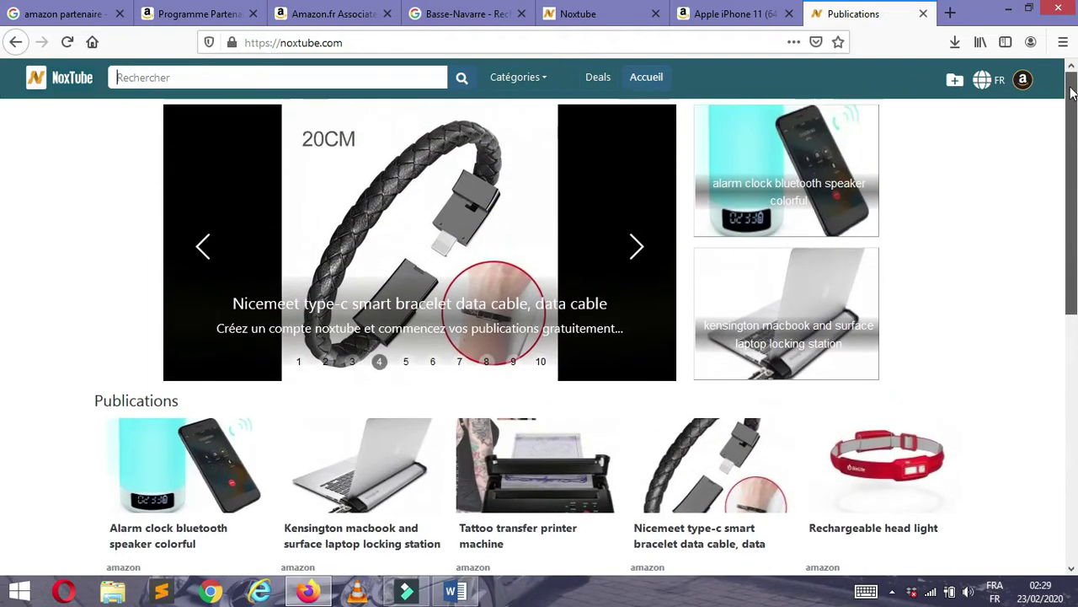
click(721, 11)
click(601, 15)
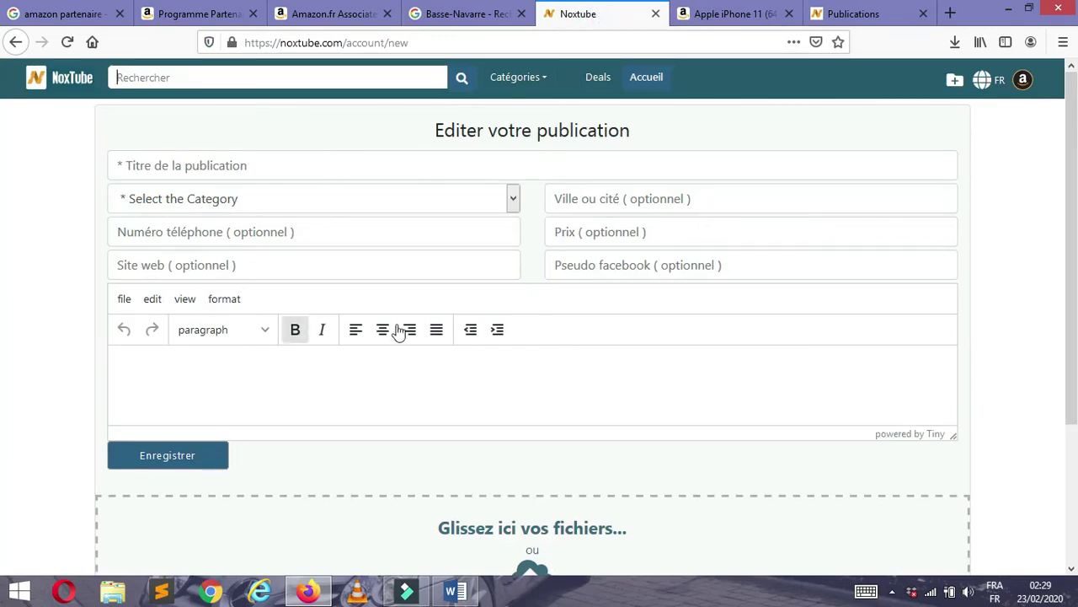
drag(1072, 104, 1070, 135)
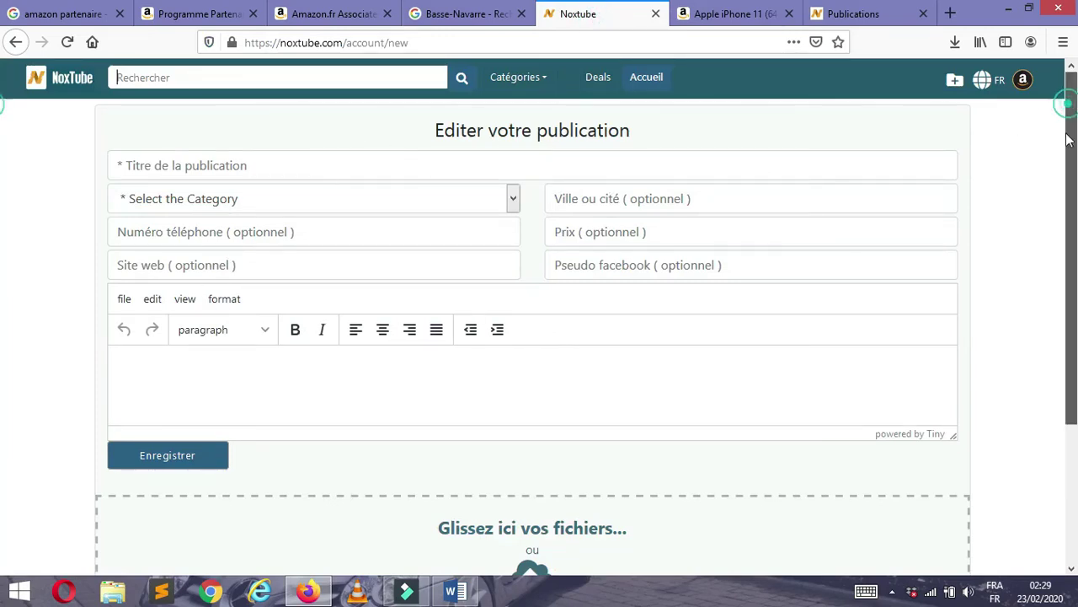
click(435, 111)
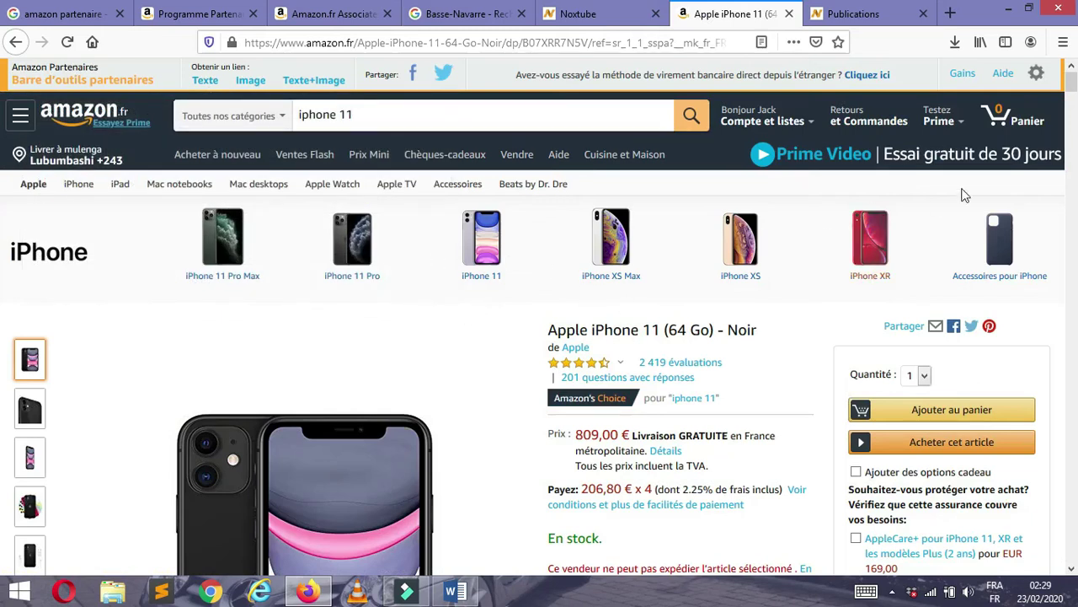
- Open the enlarged photo viewer and save the main iPhone 11 photo to disk
scroll(1075, 93, down, 3)
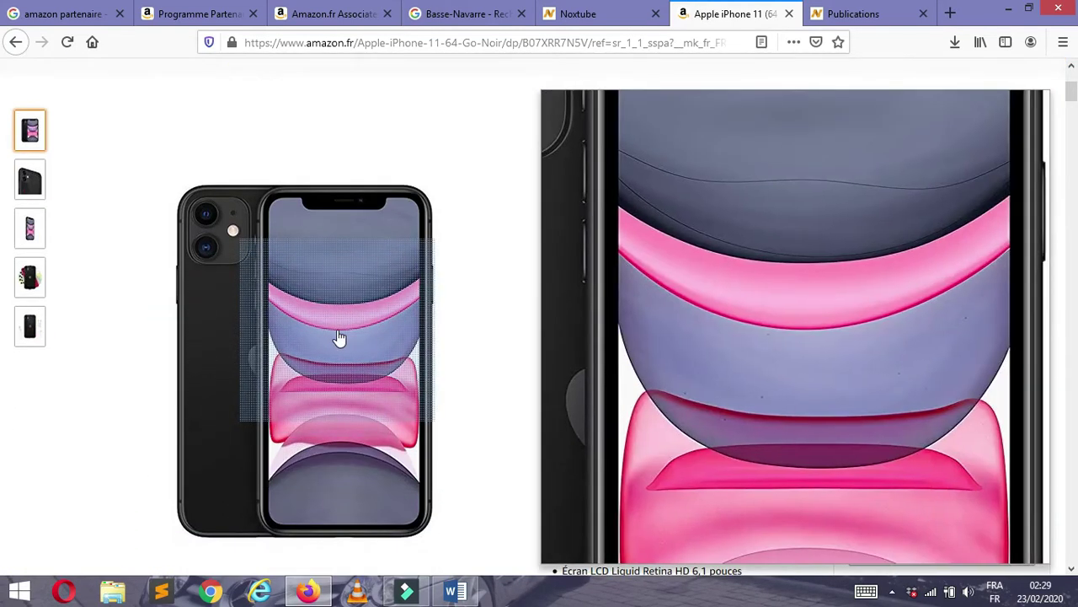
click(337, 335)
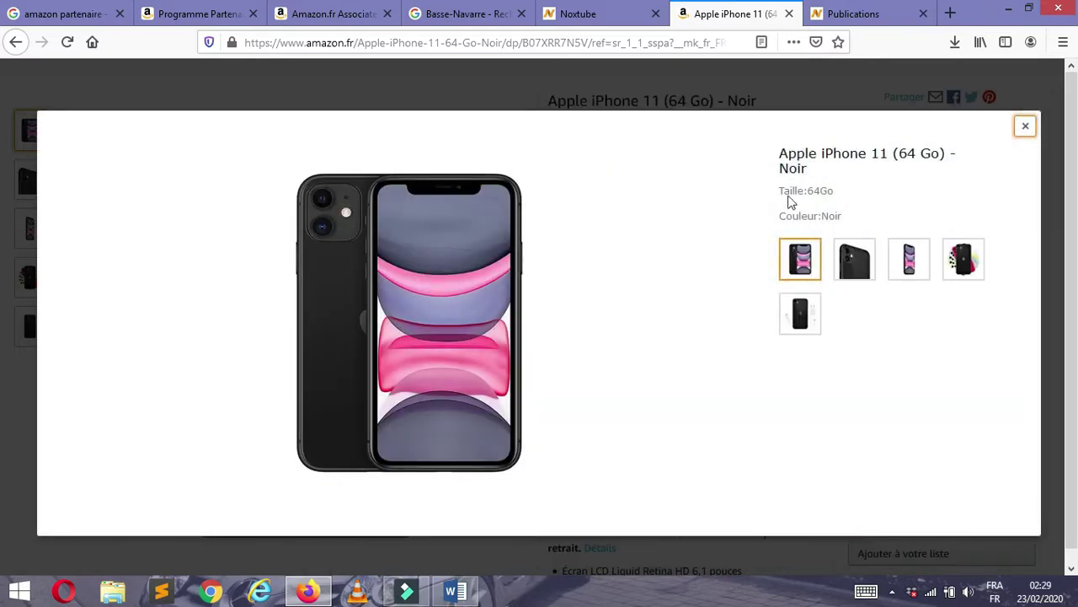
drag(780, 152, 809, 169)
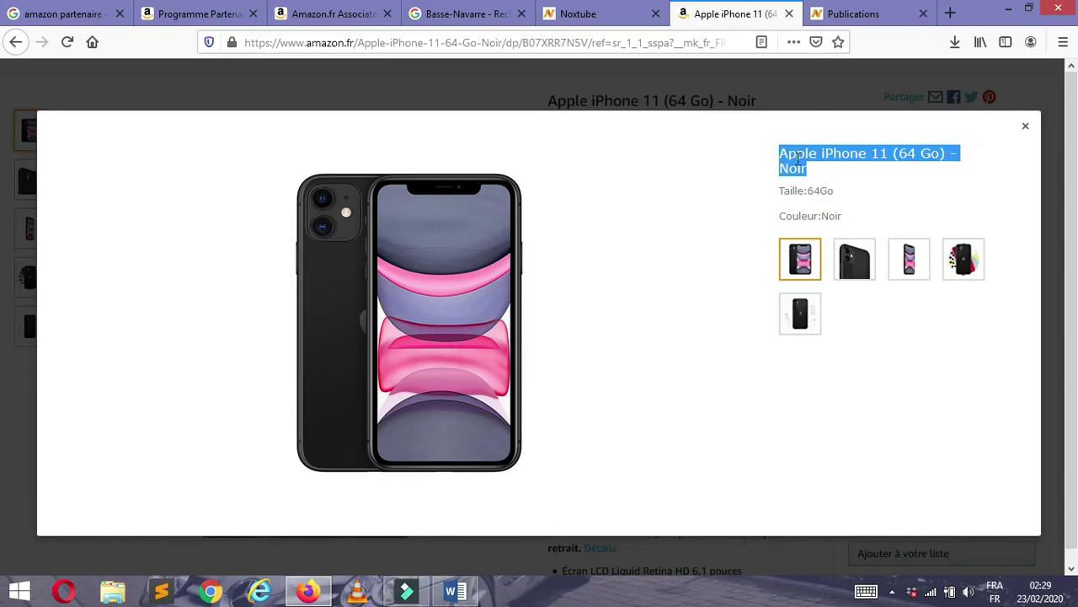
click(781, 152)
drag(781, 153, 888, 156)
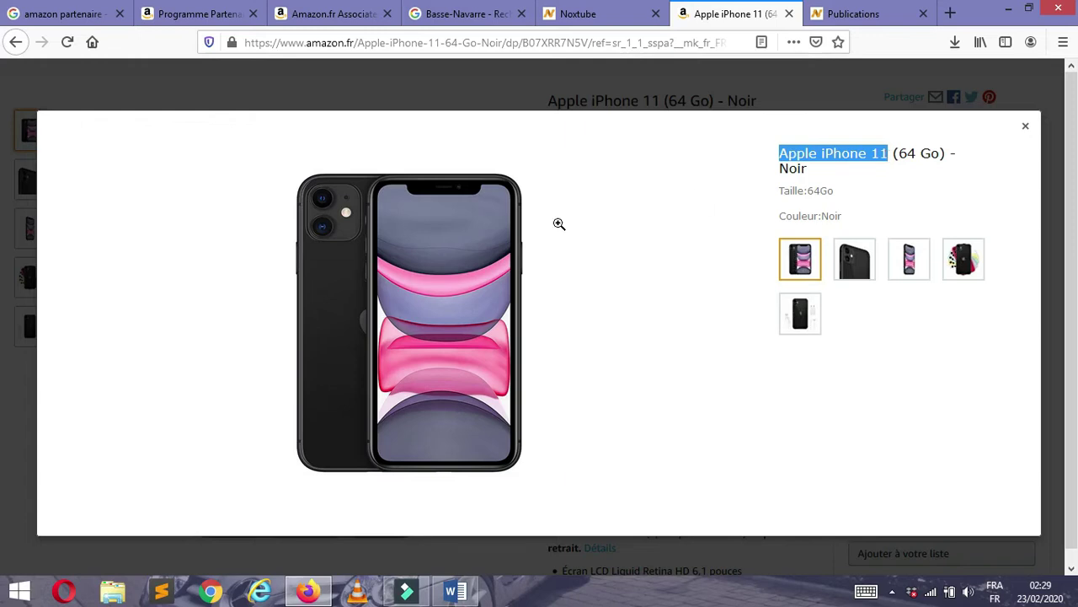
right_click(460, 252)
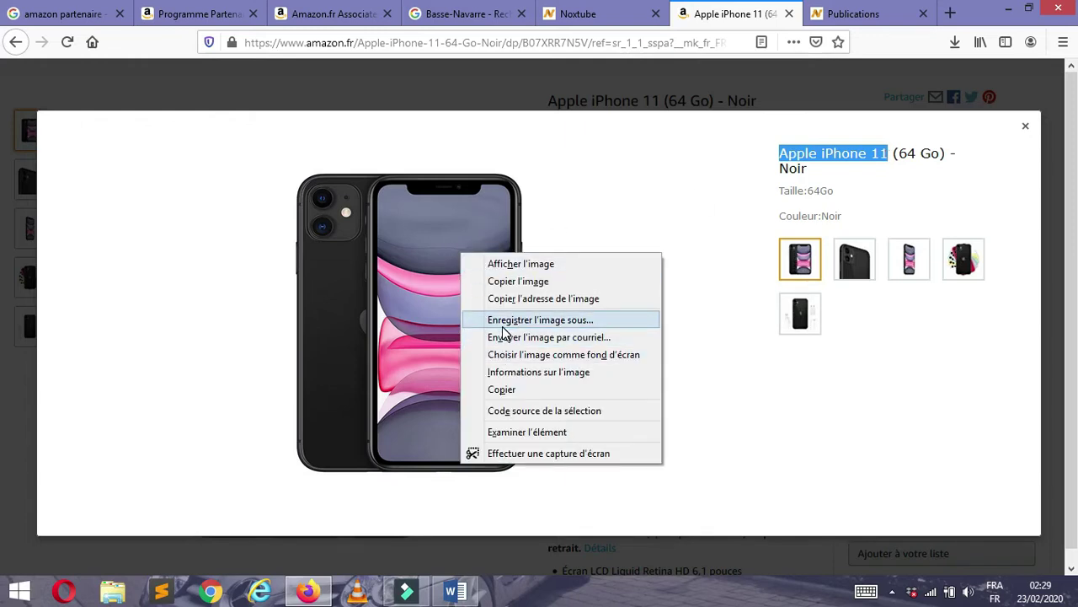
click(503, 327)
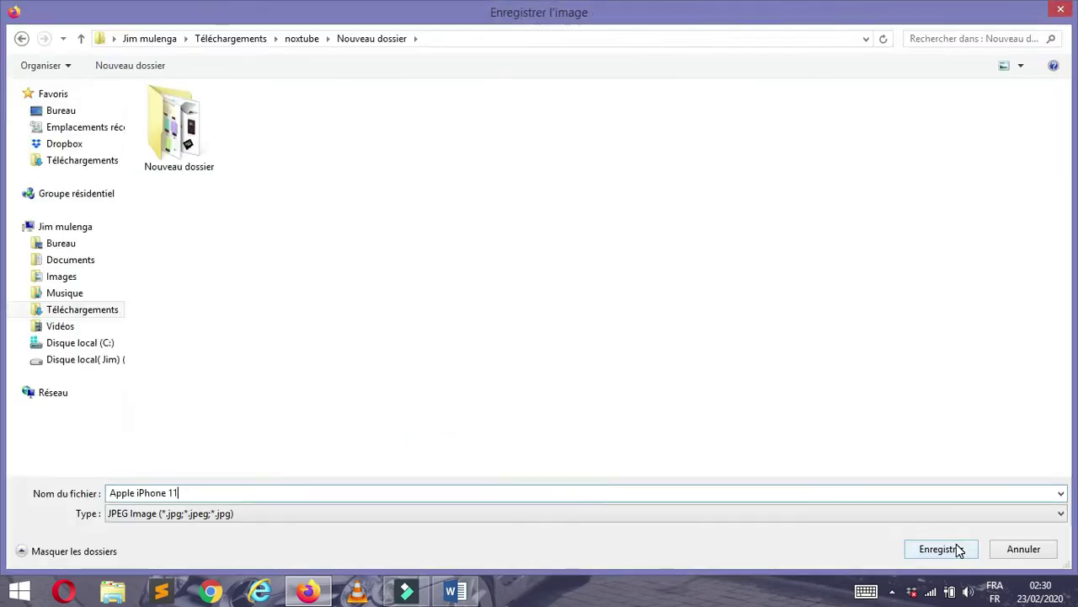
click(956, 548)
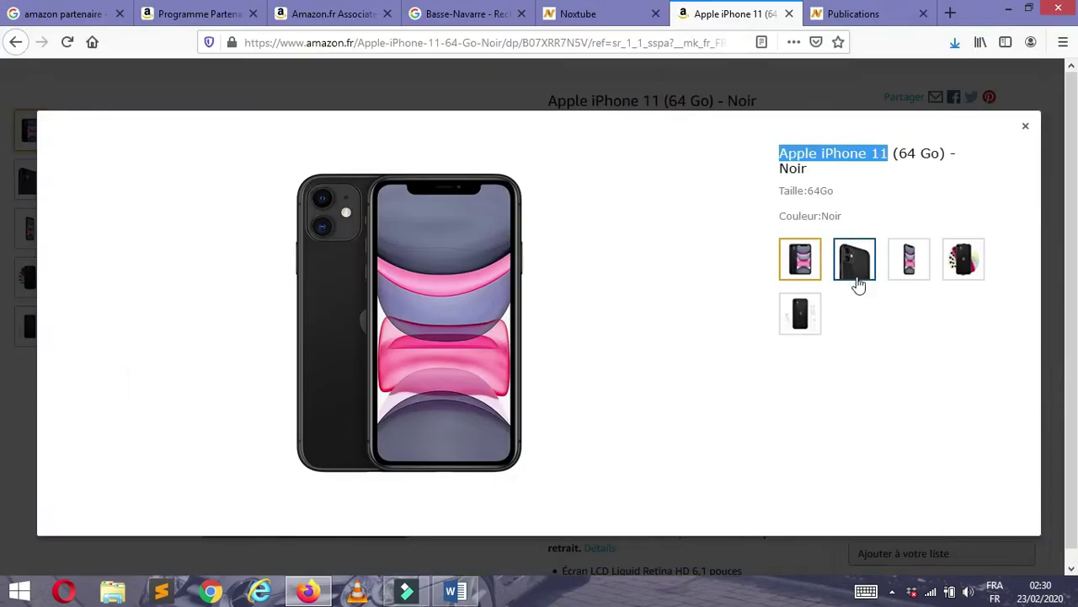
- Save the rear-camera close-up and accessories photos as well
click(857, 282)
right_click(433, 297)
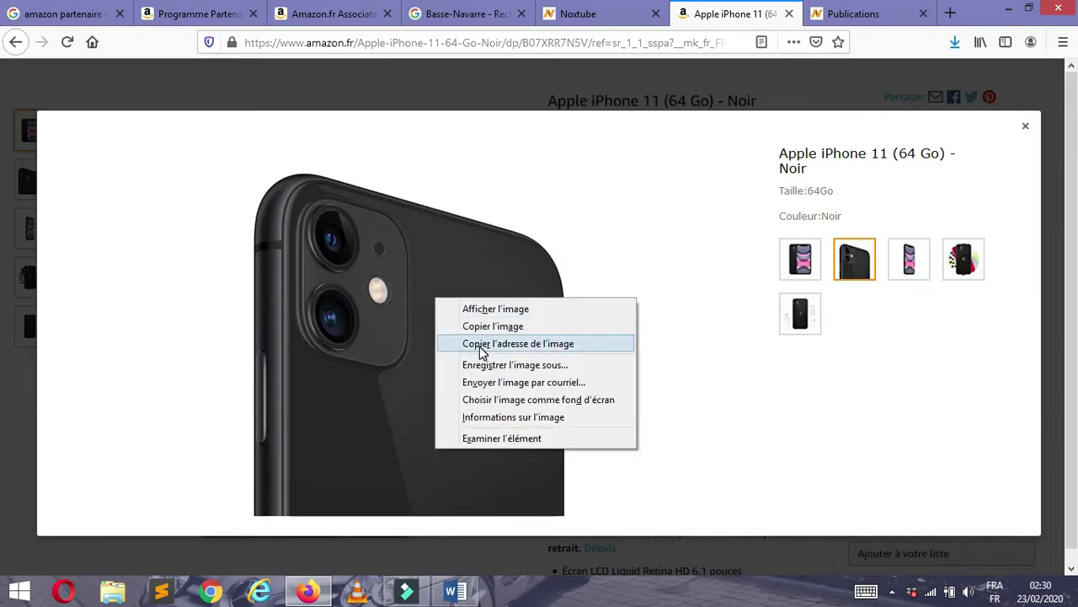
click(481, 366)
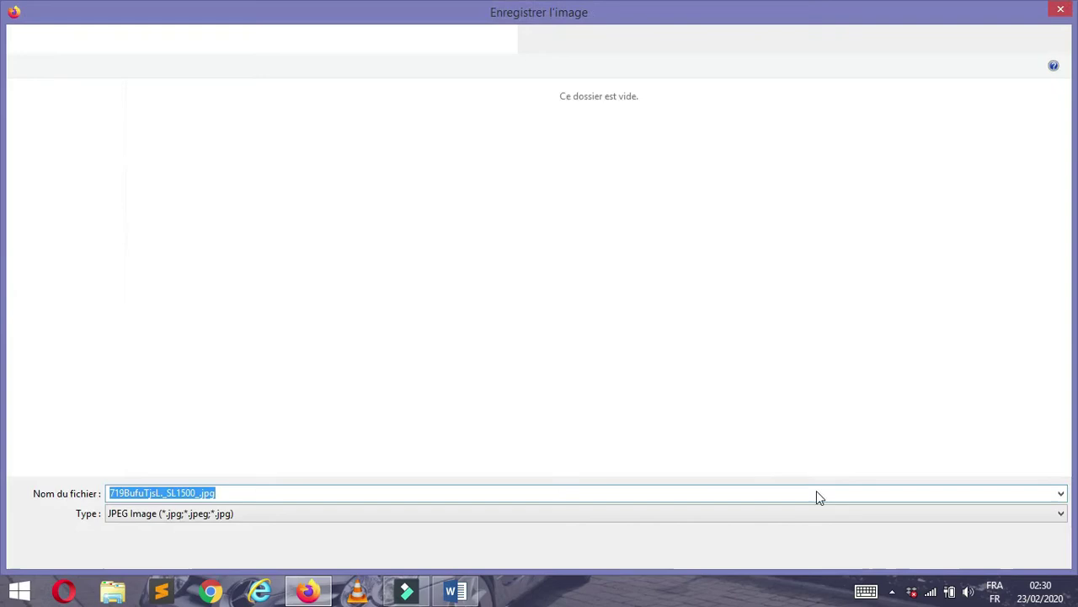
click(929, 549)
right_click(393, 254)
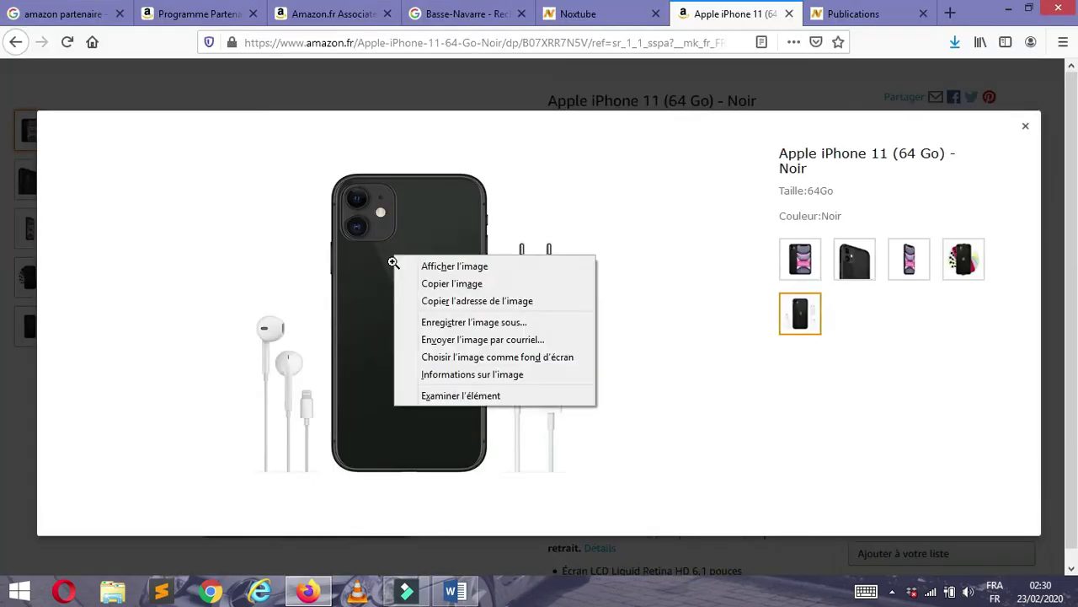
click(432, 323)
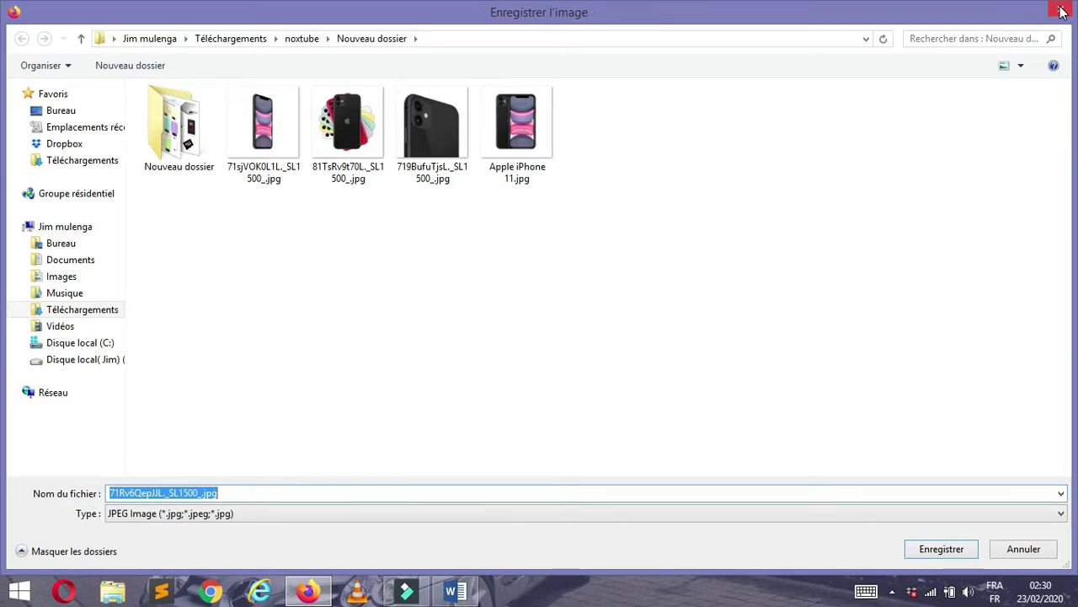
click(1061, 10)
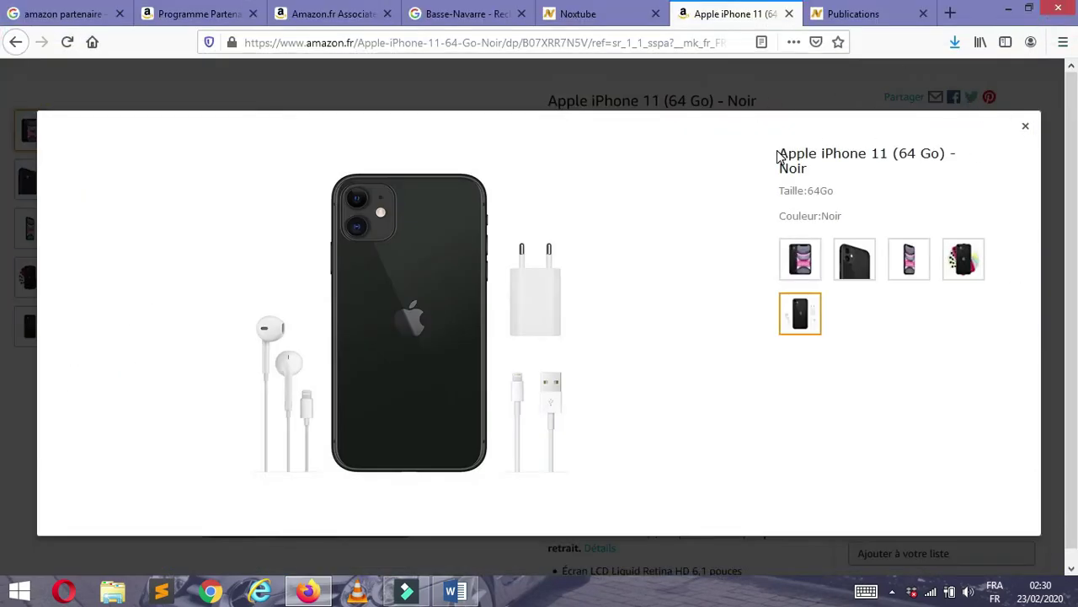
- Close the viewer and select the product's full title on the page
drag(780, 153, 815, 165)
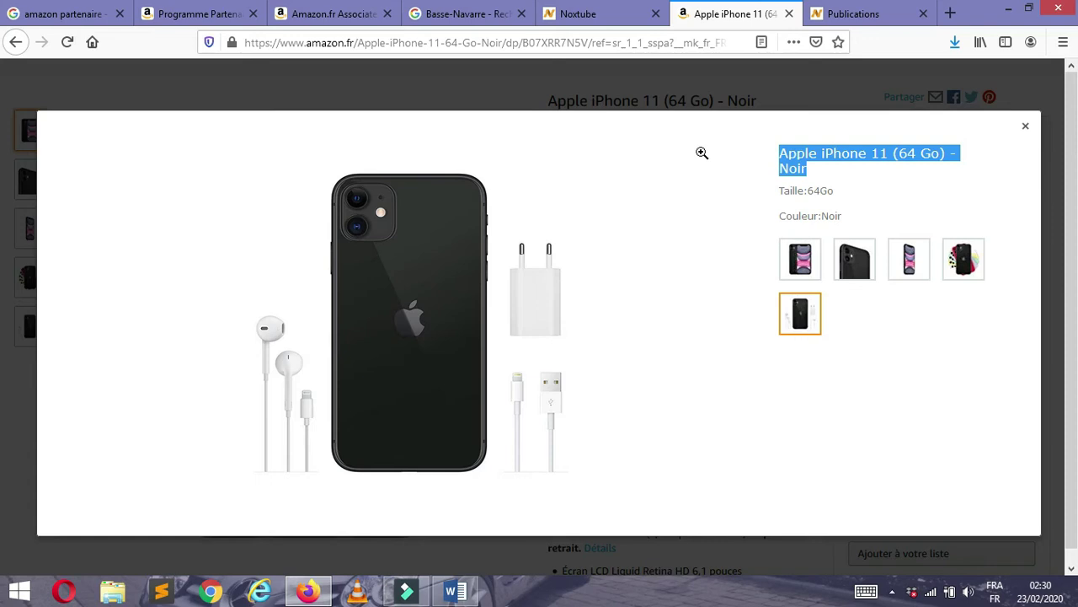
click(1025, 125)
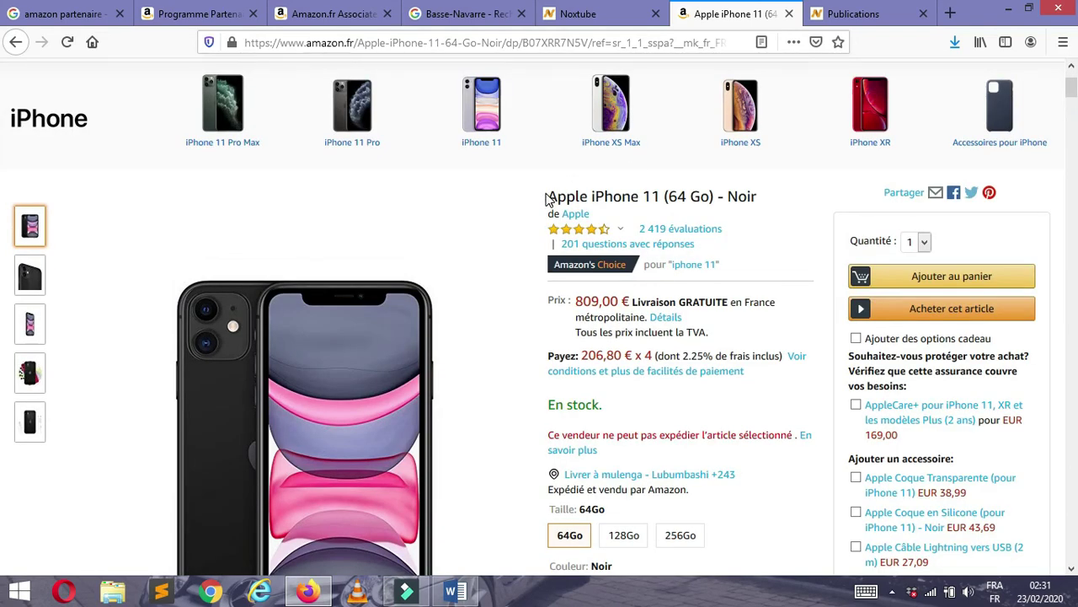
drag(546, 197, 762, 200)
key(ctrl+c)
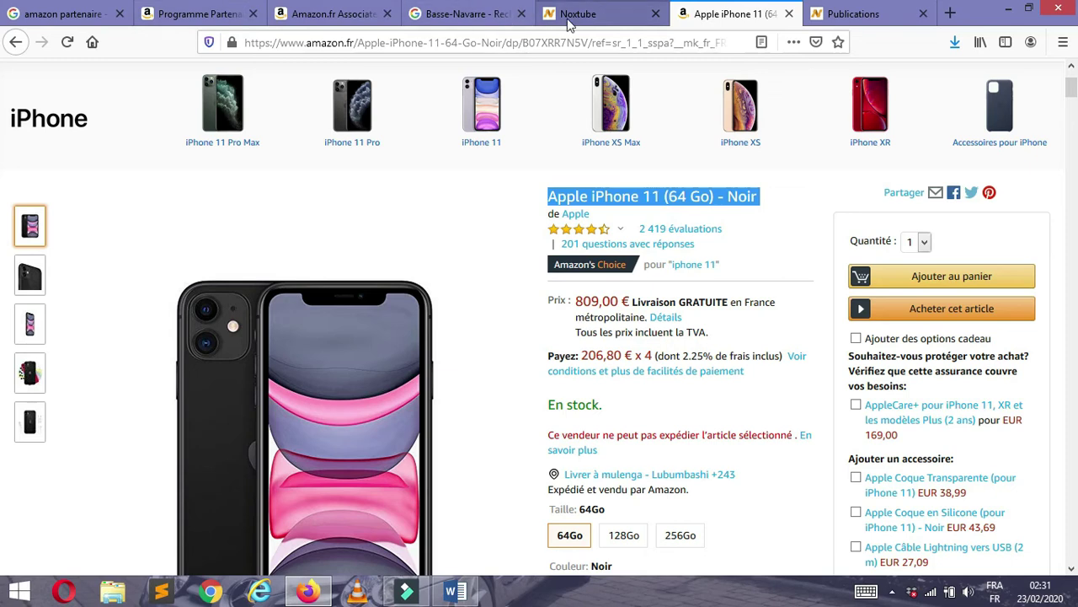
click(569, 25)
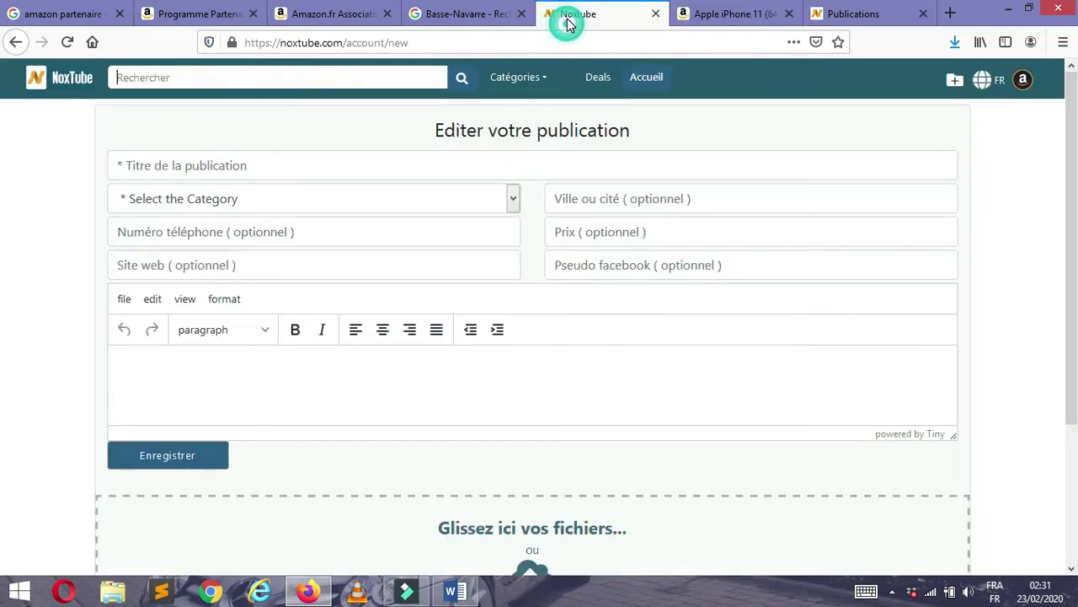
- Paste 'Apple iPhone 11 (64 Go) - Noir' as the post title and choose category Electroniques
click(211, 166)
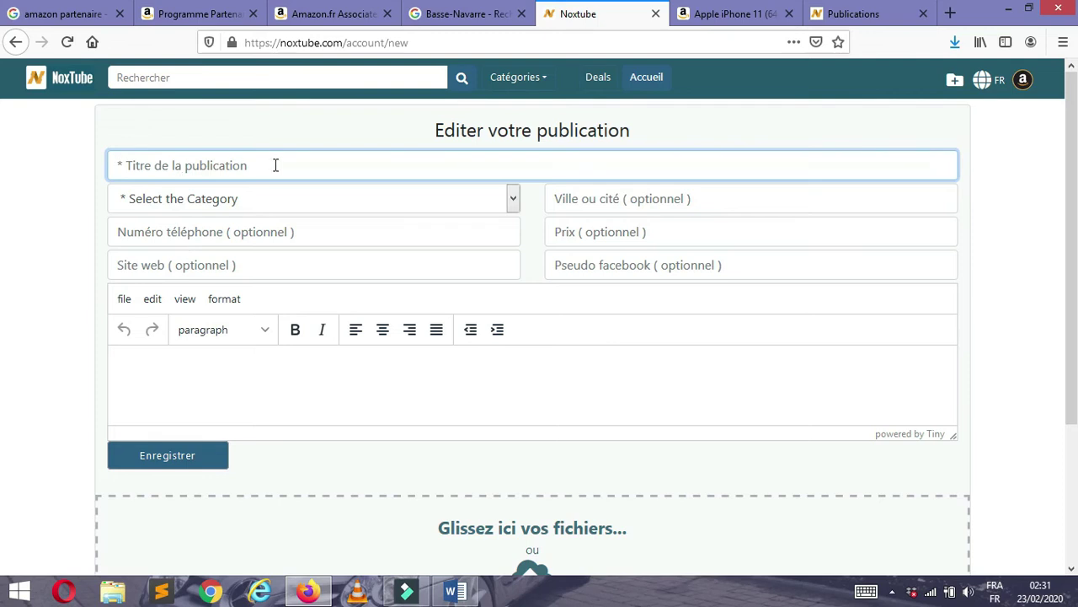
key(ctrl+v)
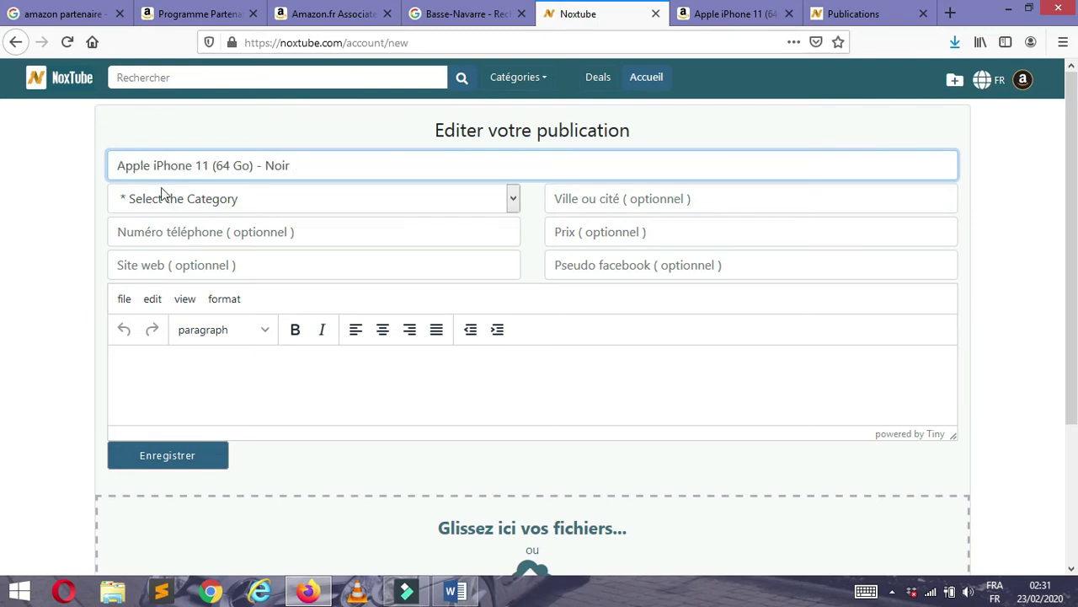
click(266, 166)
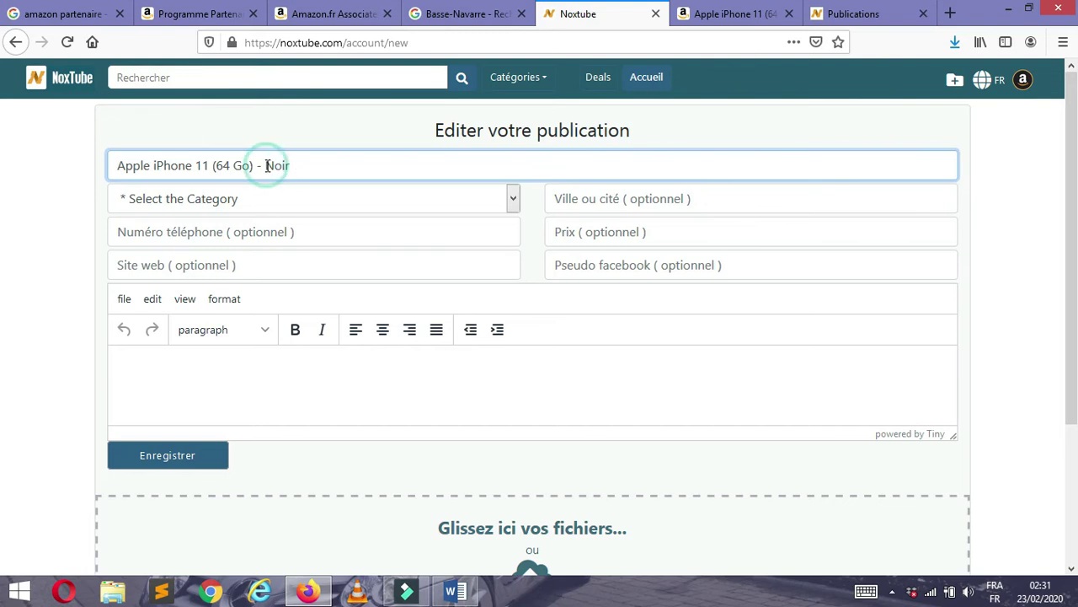
click(283, 198)
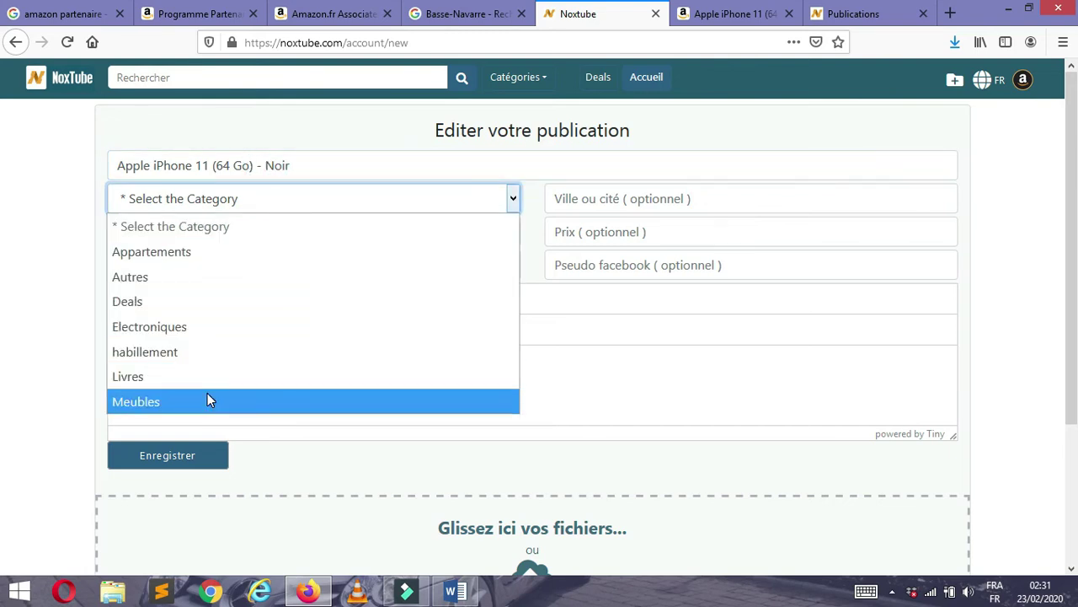
click(209, 328)
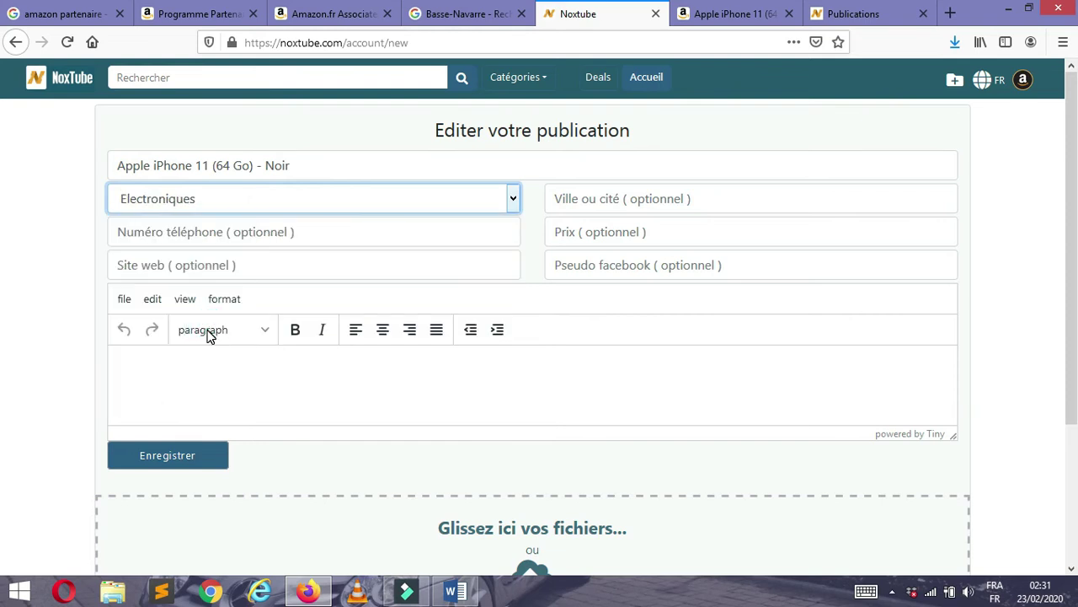
- Look over the phone and website fields, then return to the Amazon product page
click(183, 238)
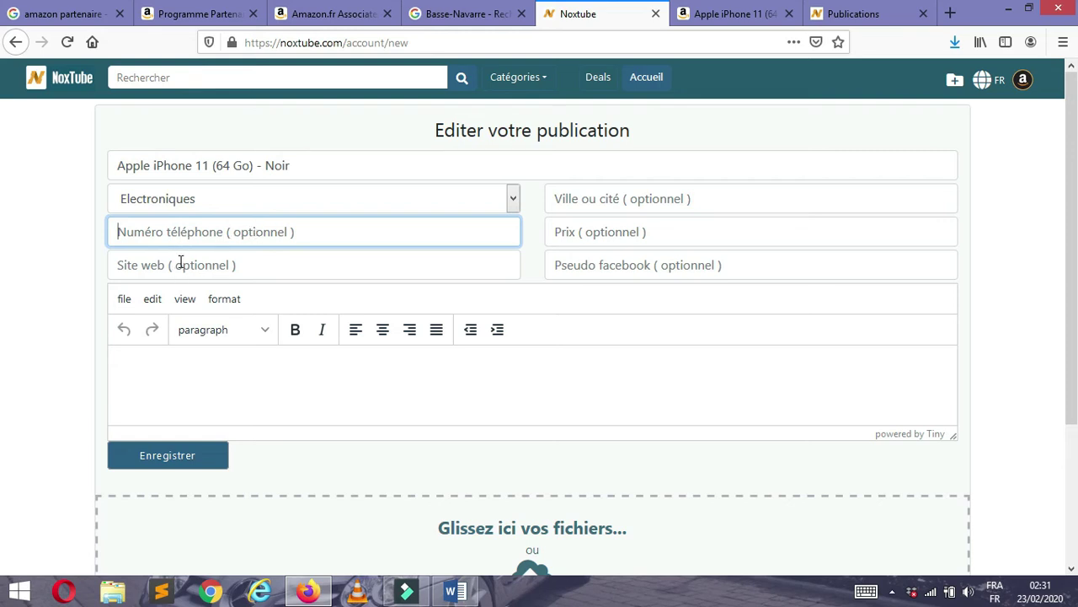
click(181, 265)
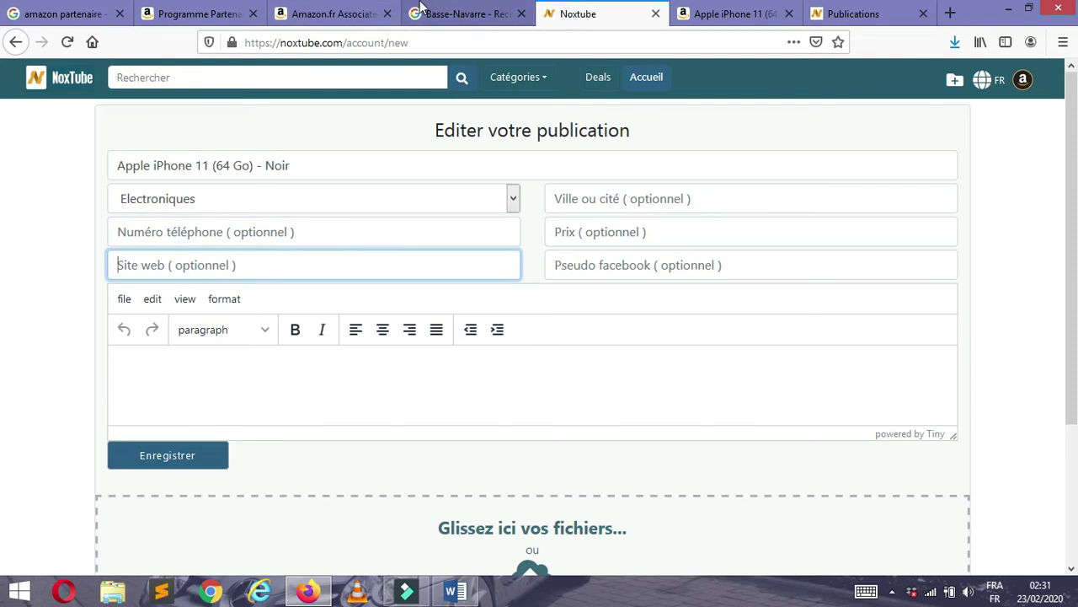
click(143, 263)
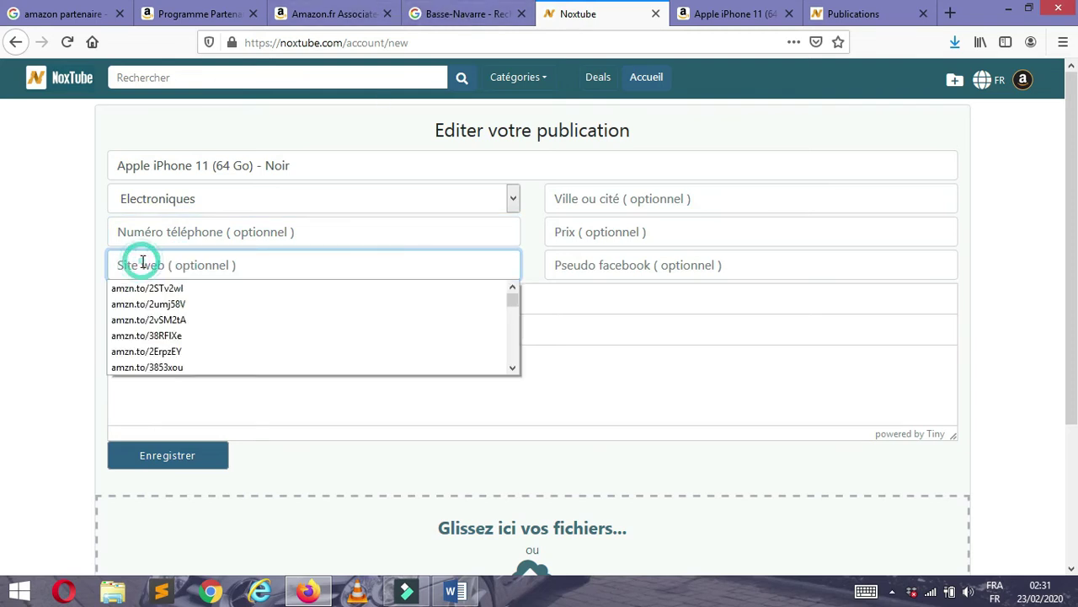
click(142, 263)
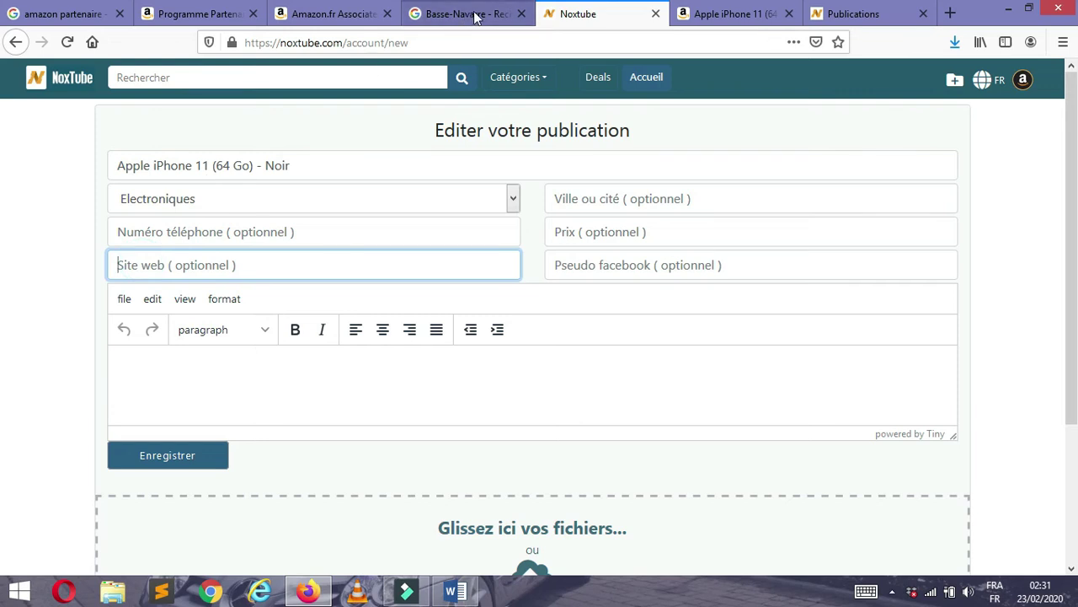
click(735, 16)
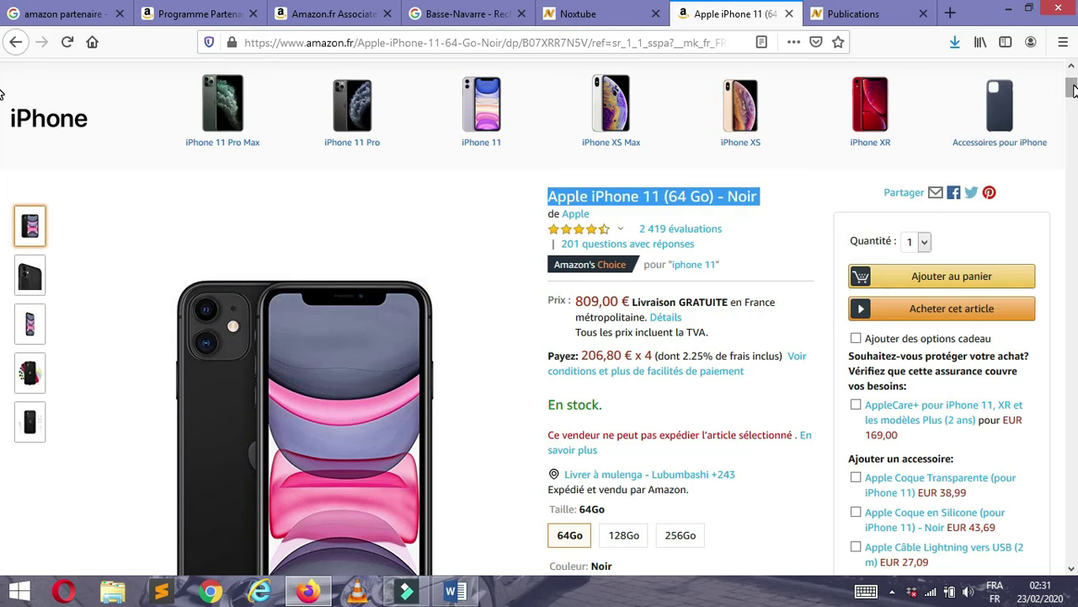
- Generate a SiteStripe Texte short link for the iPhone 11 and copy it
scroll(1074, 91, up, 3)
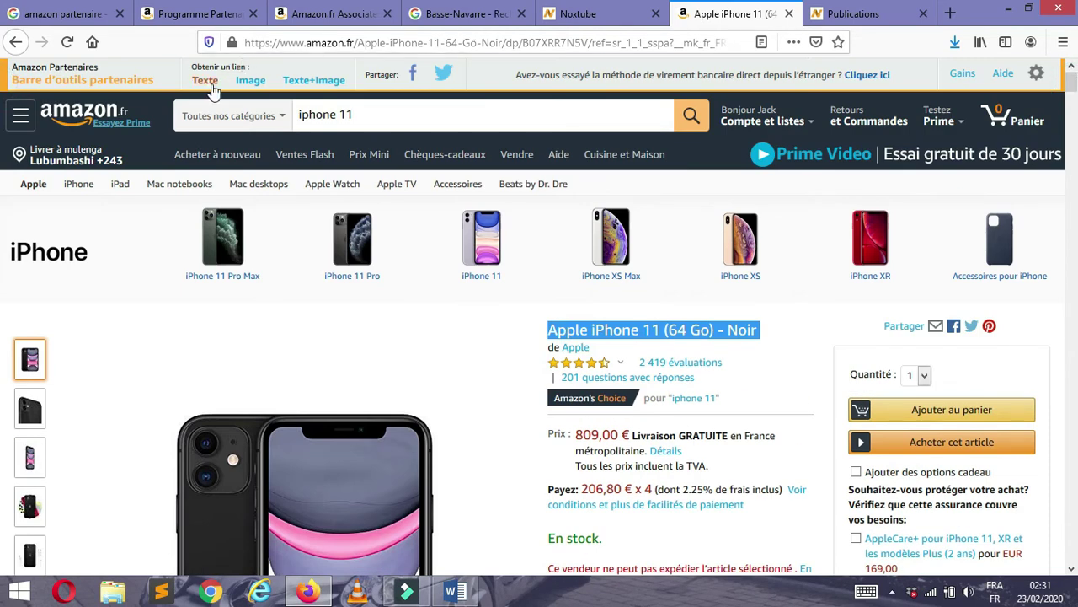
click(208, 87)
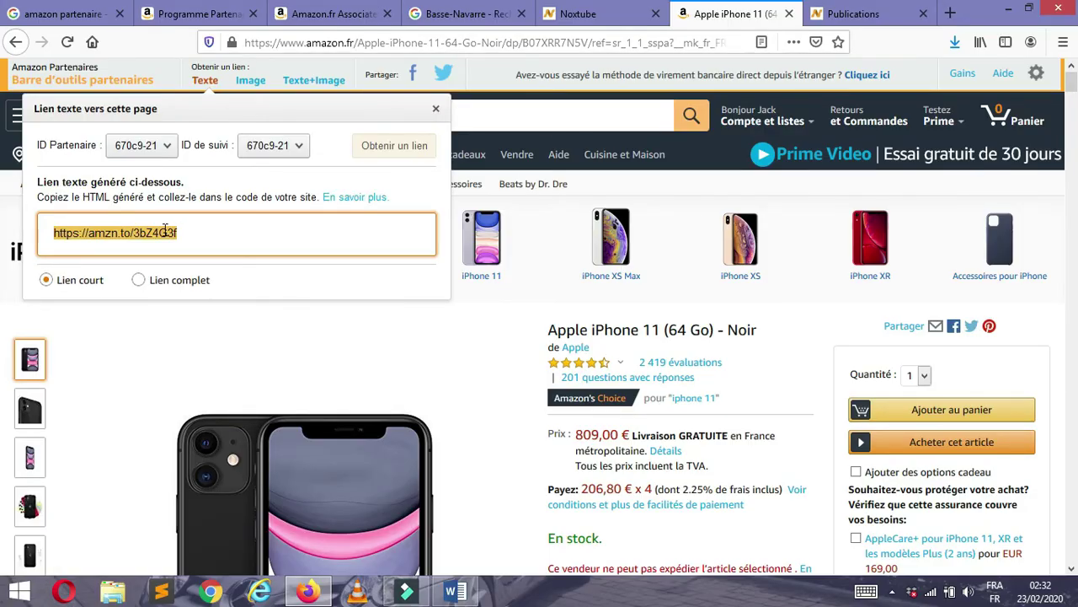
right_click(165, 230)
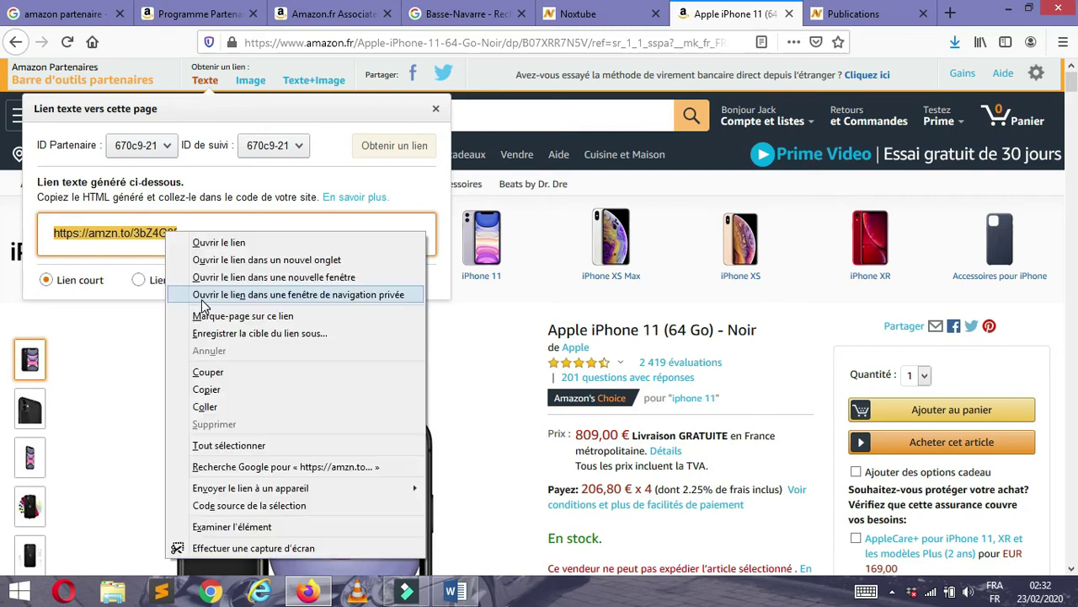
click(210, 389)
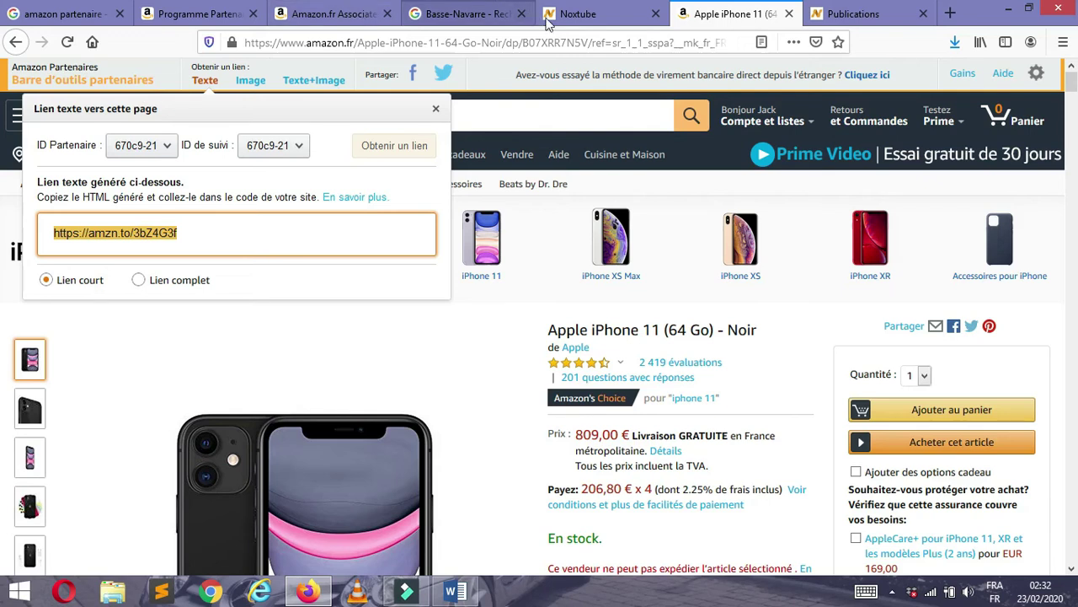
click(563, 25)
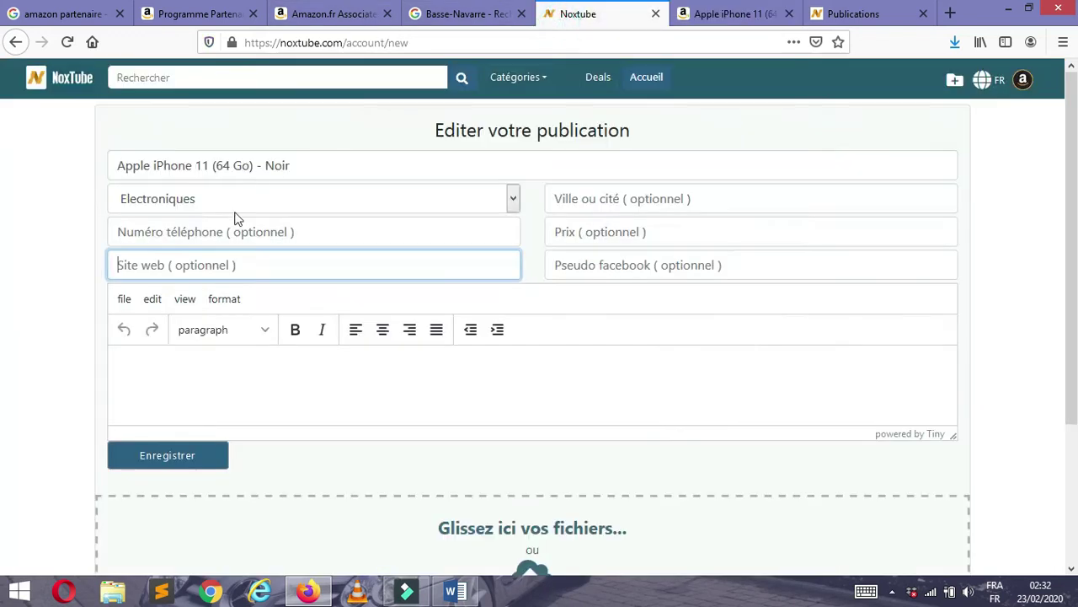
click(185, 267)
click(148, 265)
text(https://amzn.to/3bZ4G3f)
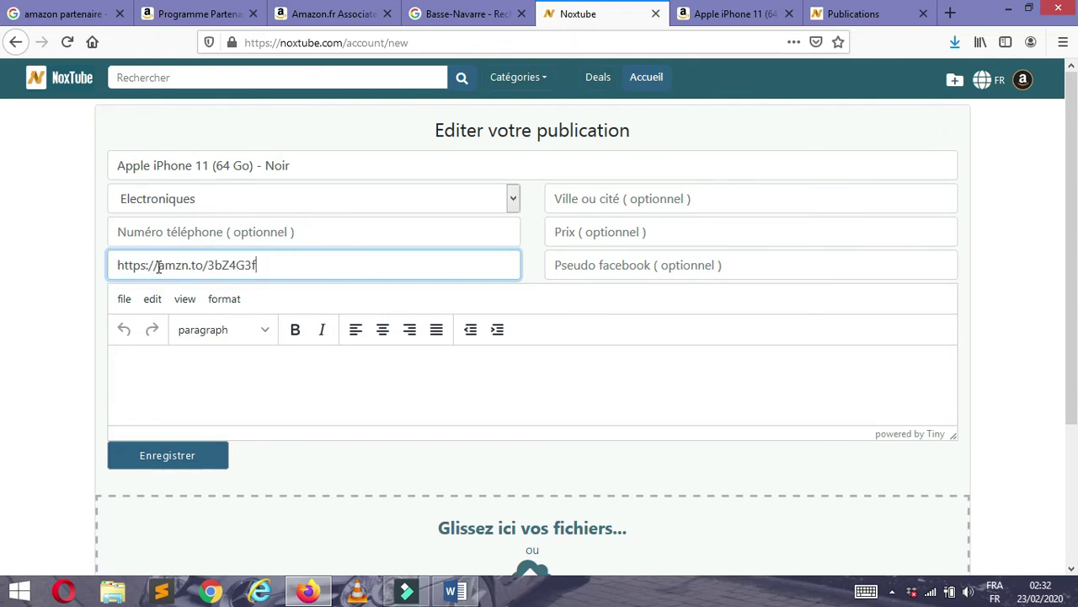
drag(158, 266, 114, 266)
key(BackSpace)
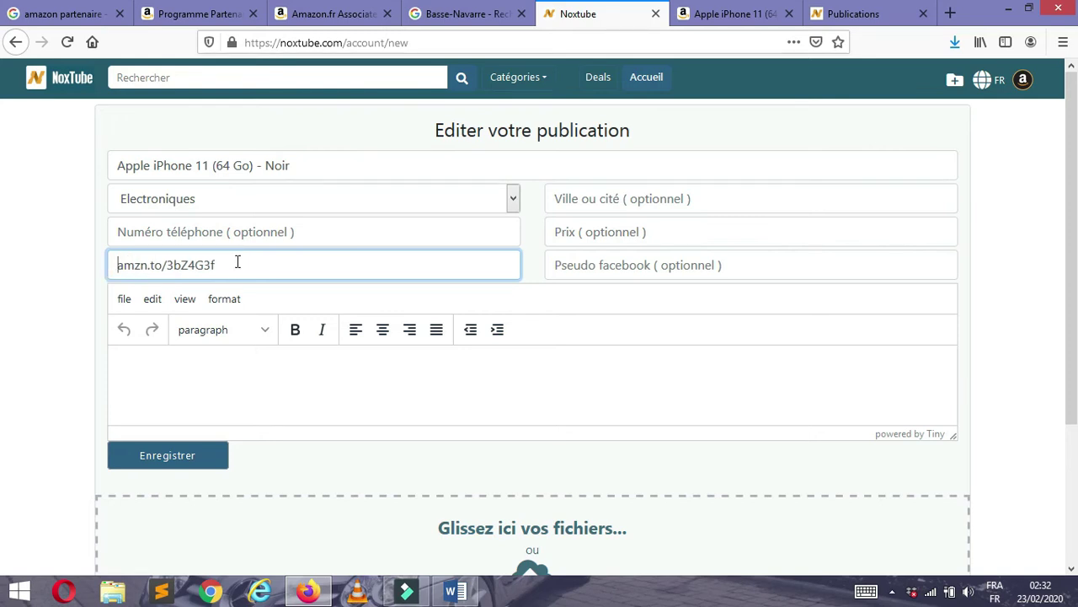
drag(238, 262, 92, 267)
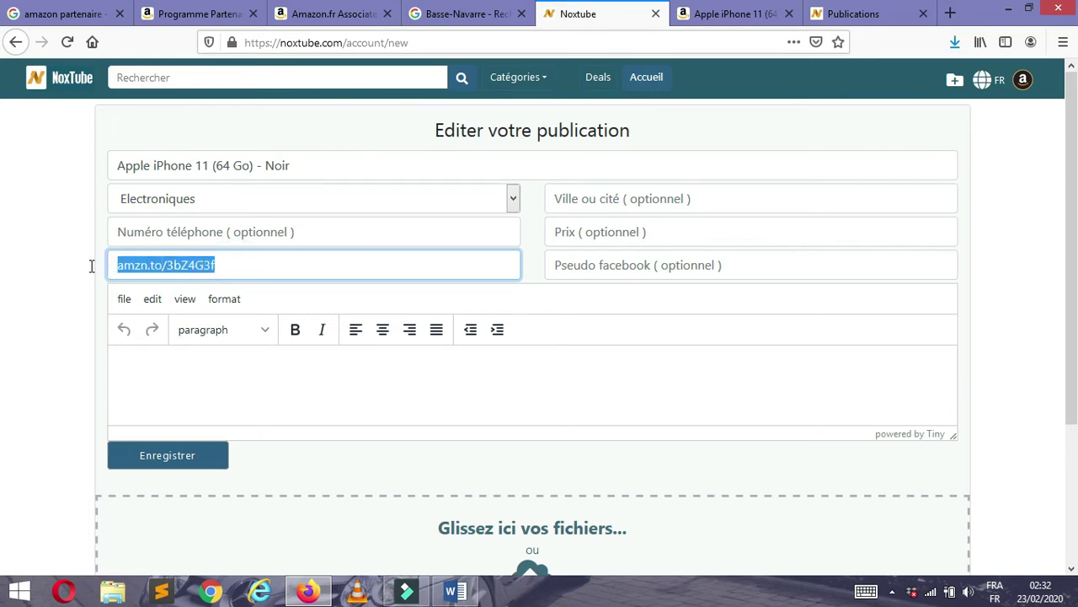
click(242, 263)
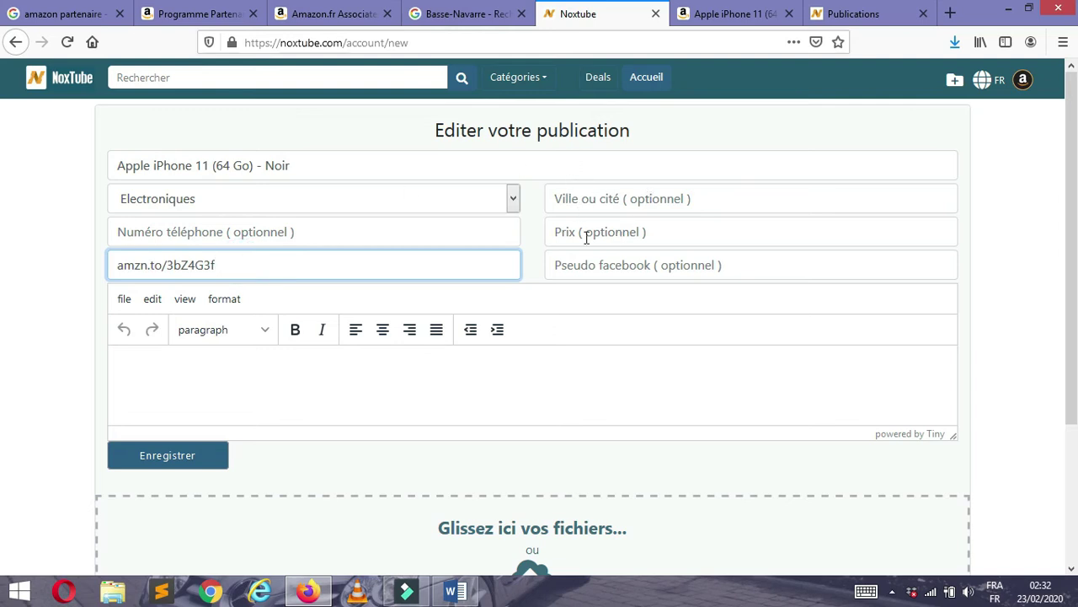
click(712, 15)
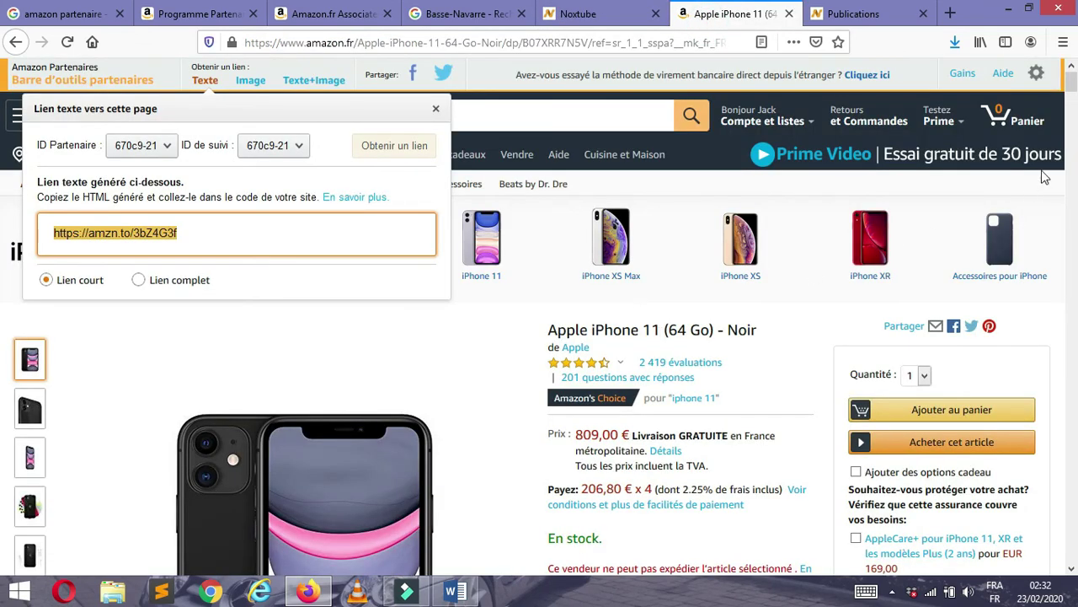
- Copy the 809,00 € price from Amazon into the post's Prix field
scroll(1072, 99, down, 2)
scroll(1072, 98, down, 2)
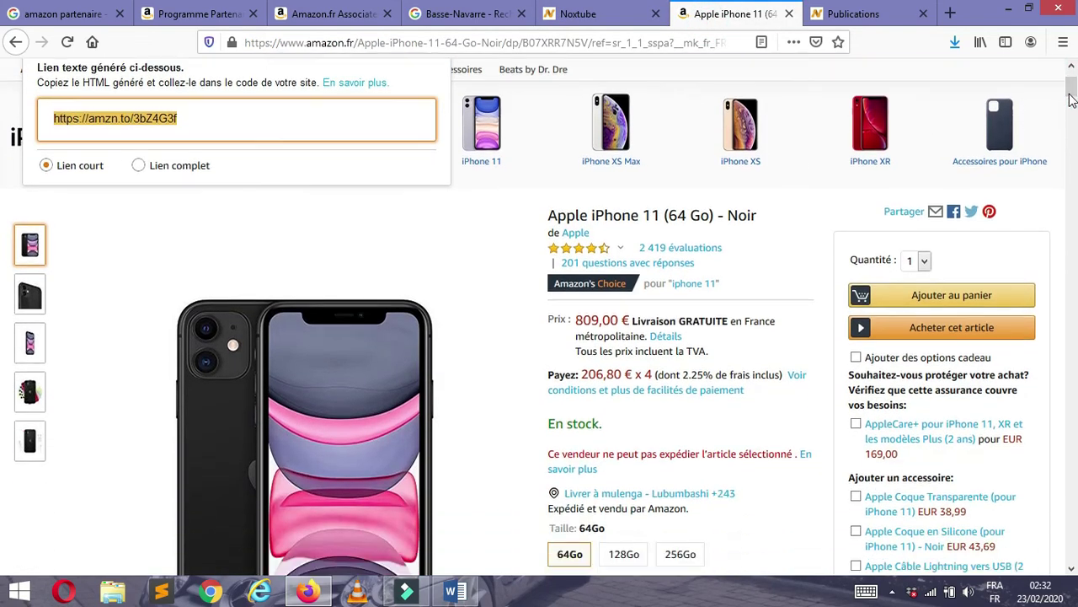
drag(577, 322, 632, 319)
key(ctrl+c)
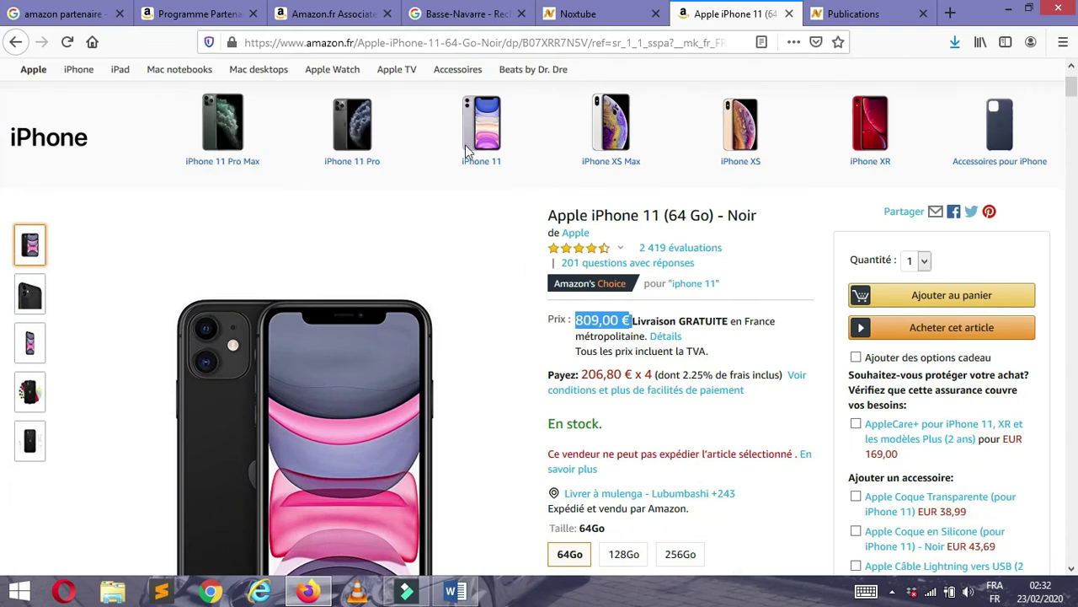
click(602, 16)
click(594, 227)
right_click(604, 229)
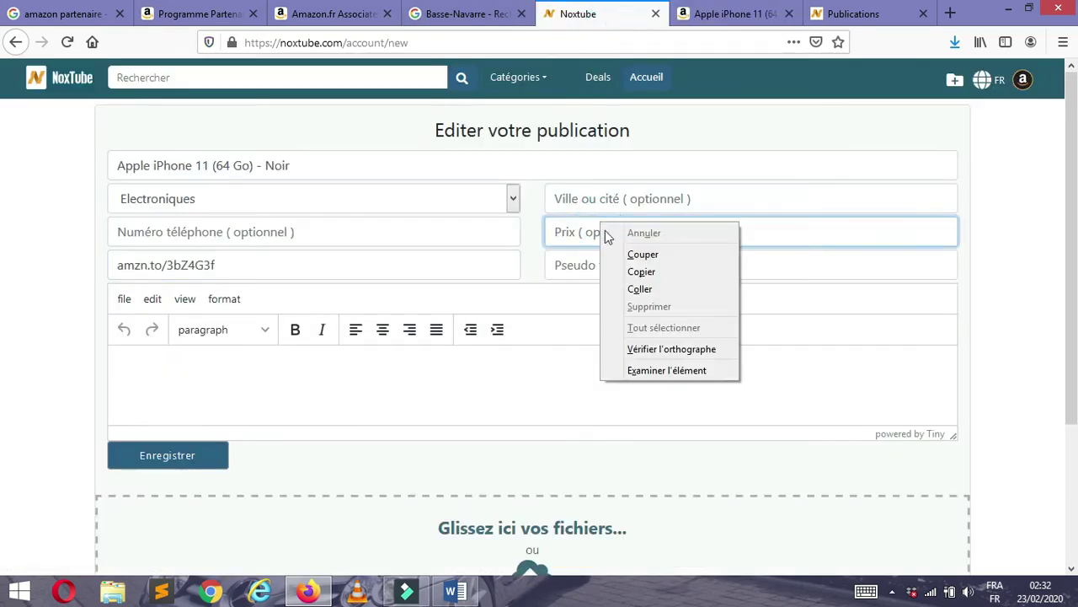
click(640, 289)
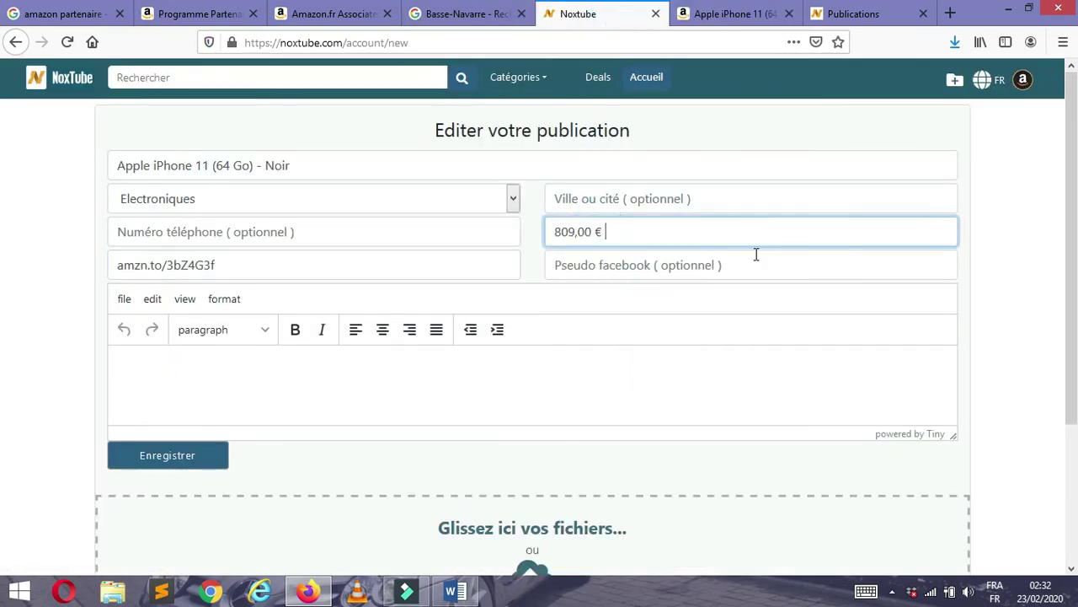
- Select and copy the iPhone 11 bullet-point feature list from the Amazon page
click(698, 15)
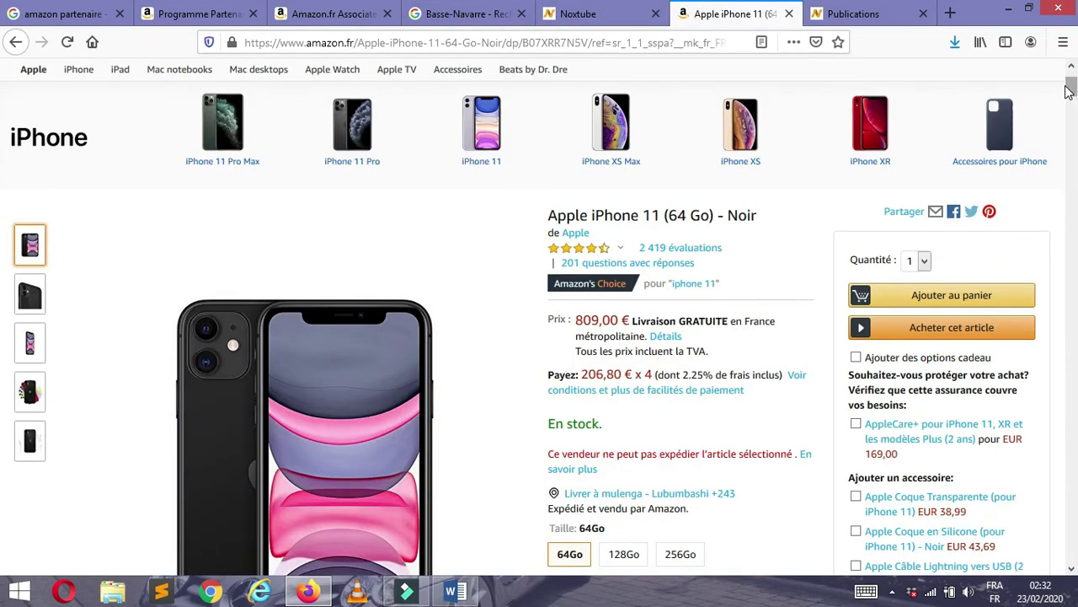
drag(1072, 91, 1072, 96)
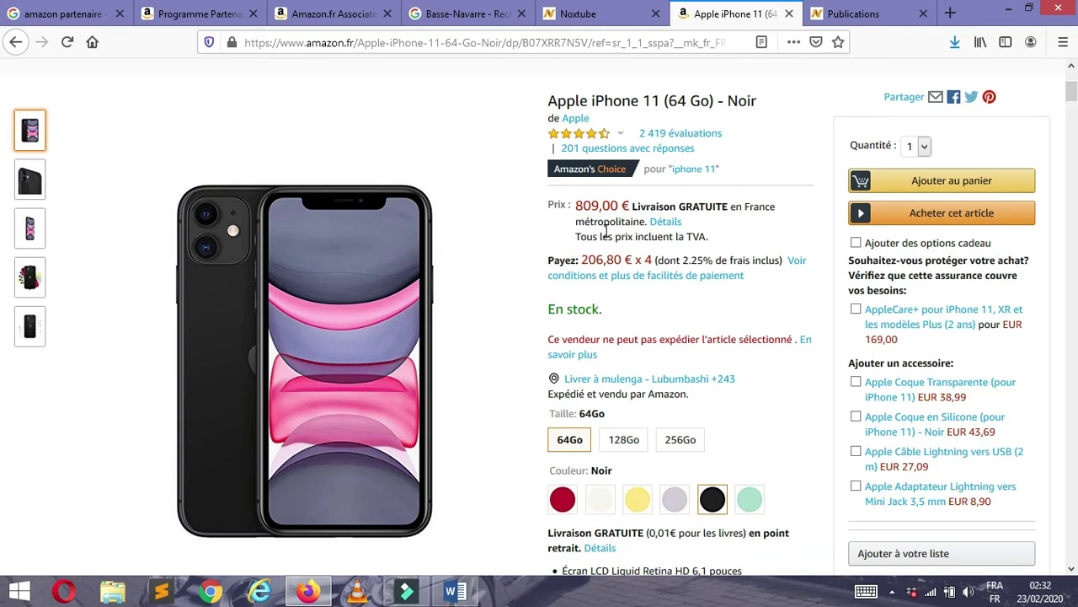
scroll(605, 232, down, 3)
drag(646, 466, 552, 290)
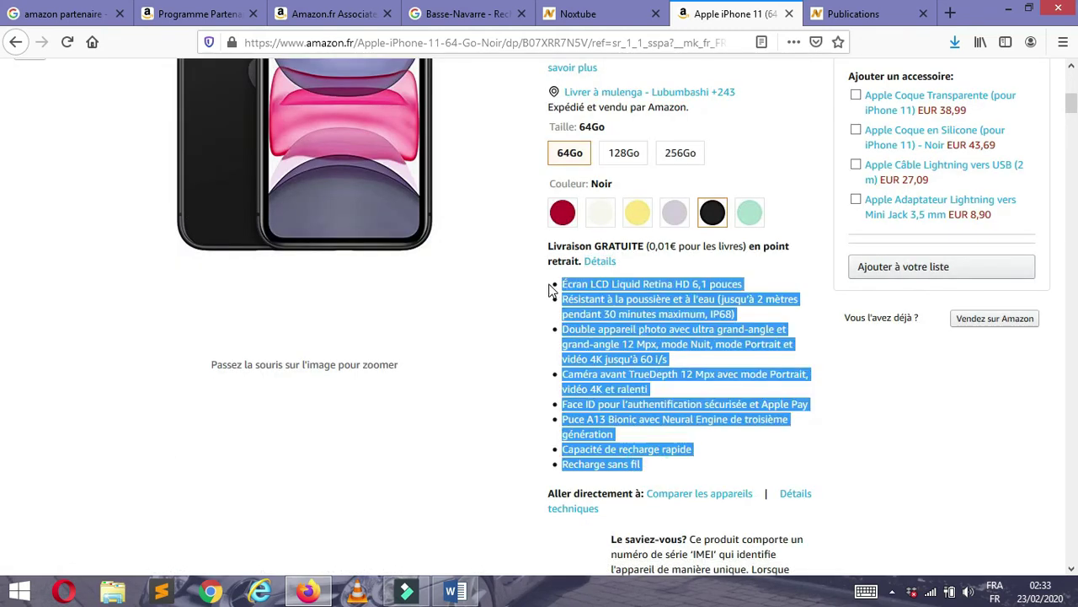
right_click(587, 299)
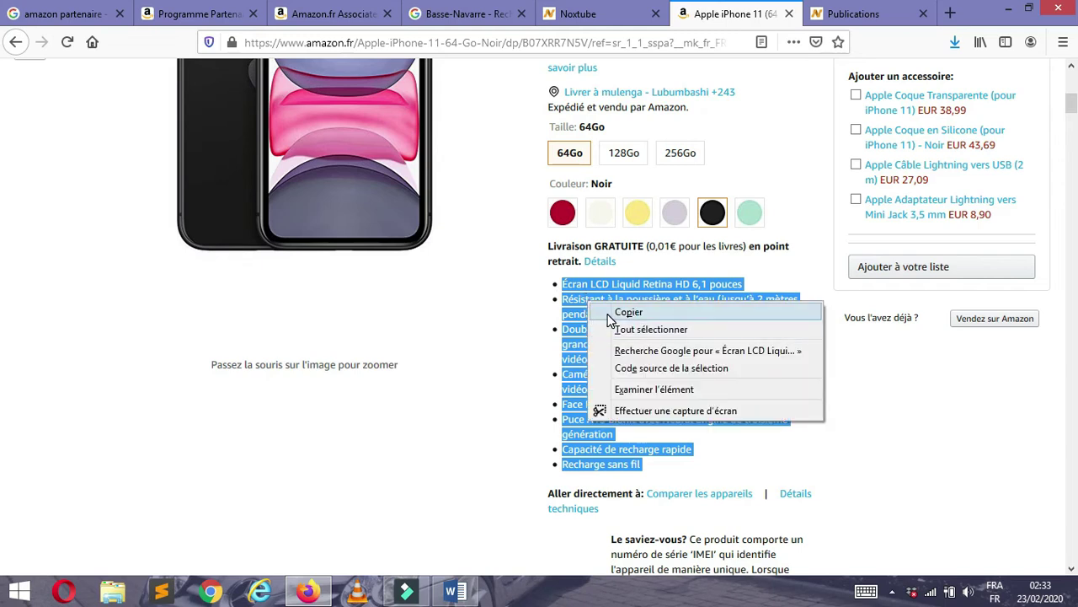
click(608, 313)
click(579, 14)
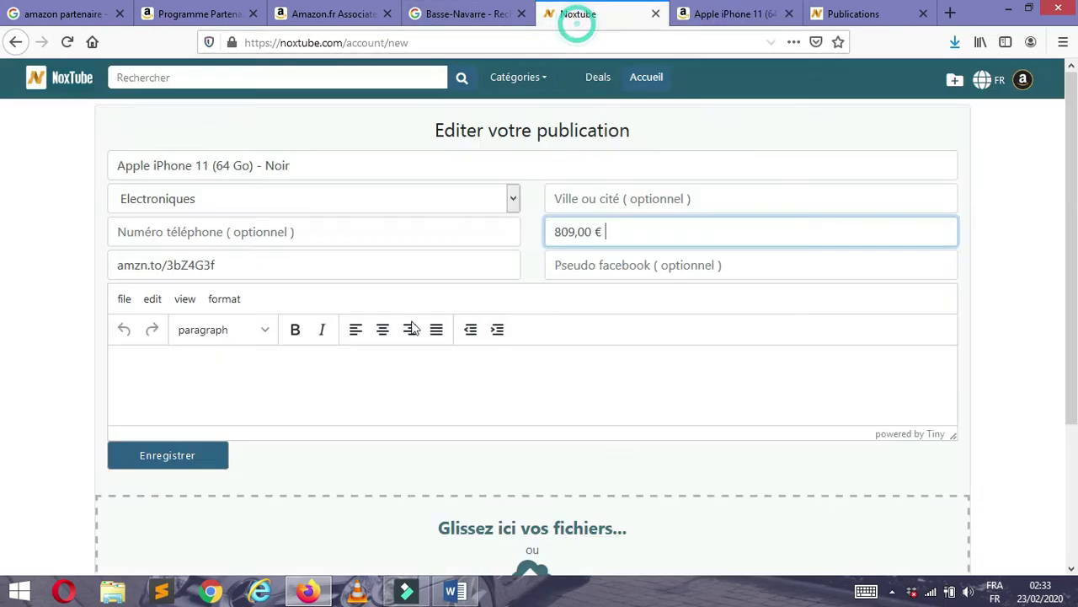
- Paste the iPhone 11 feature list into the description editor and click Enregistrer
click(147, 362)
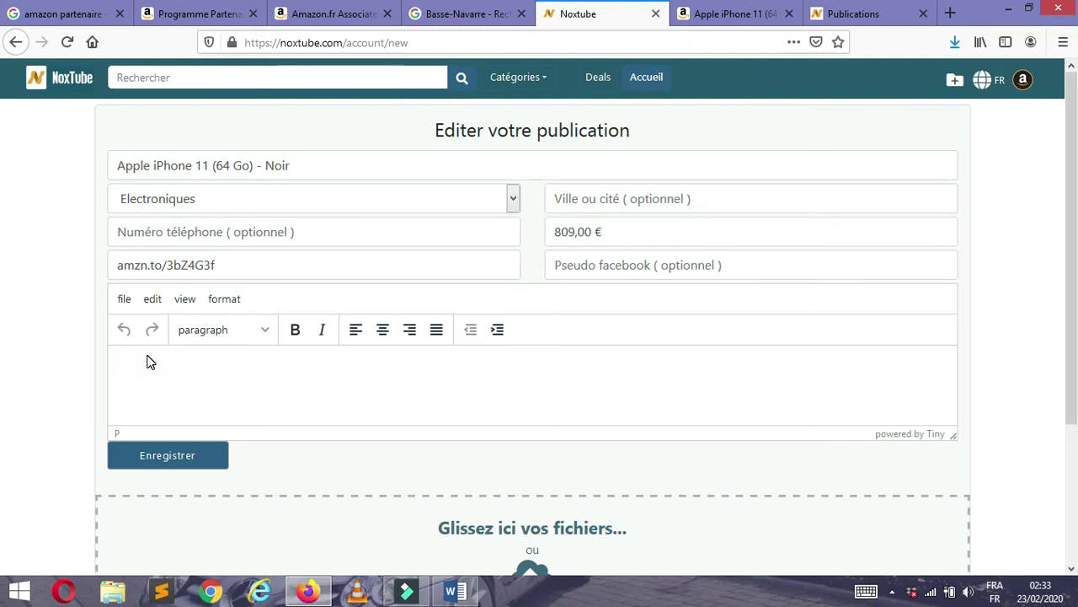
key(ctrl+v)
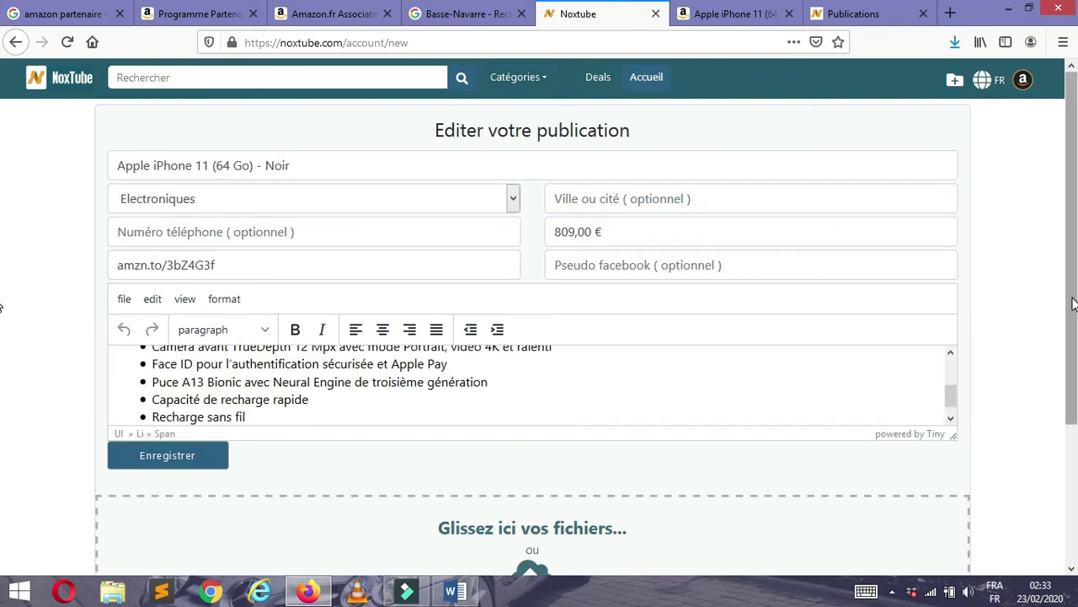
drag(1074, 305, 1073, 406)
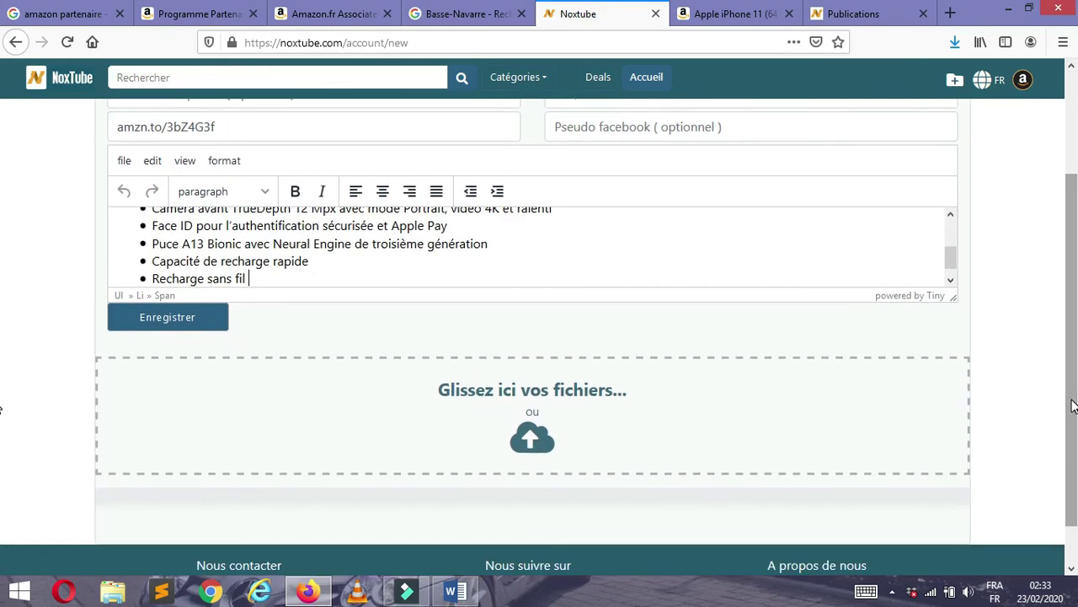
click(214, 321)
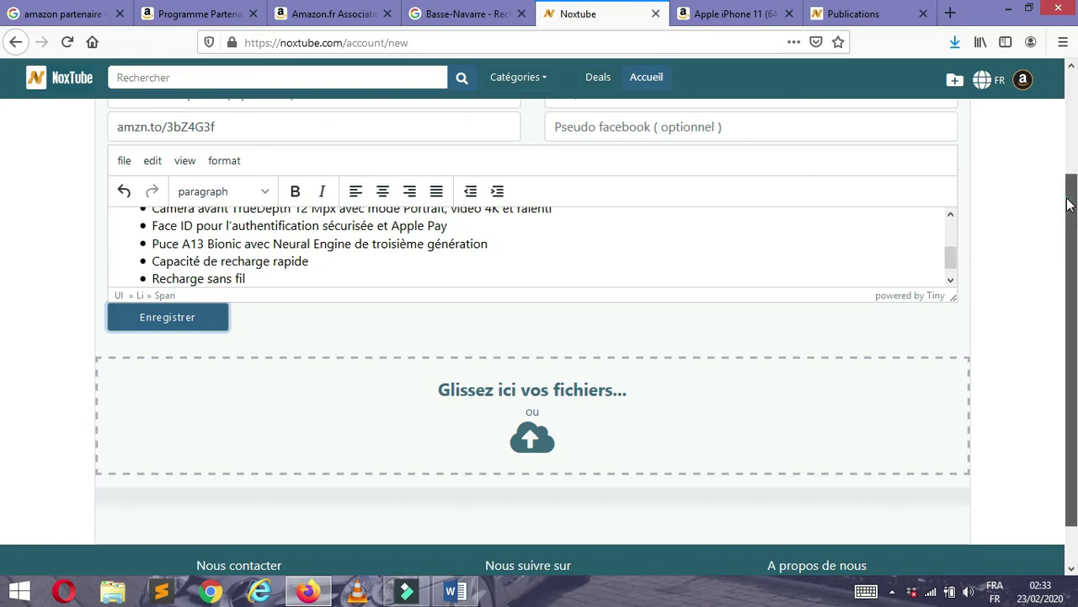
scroll(1074, 270, down, 1)
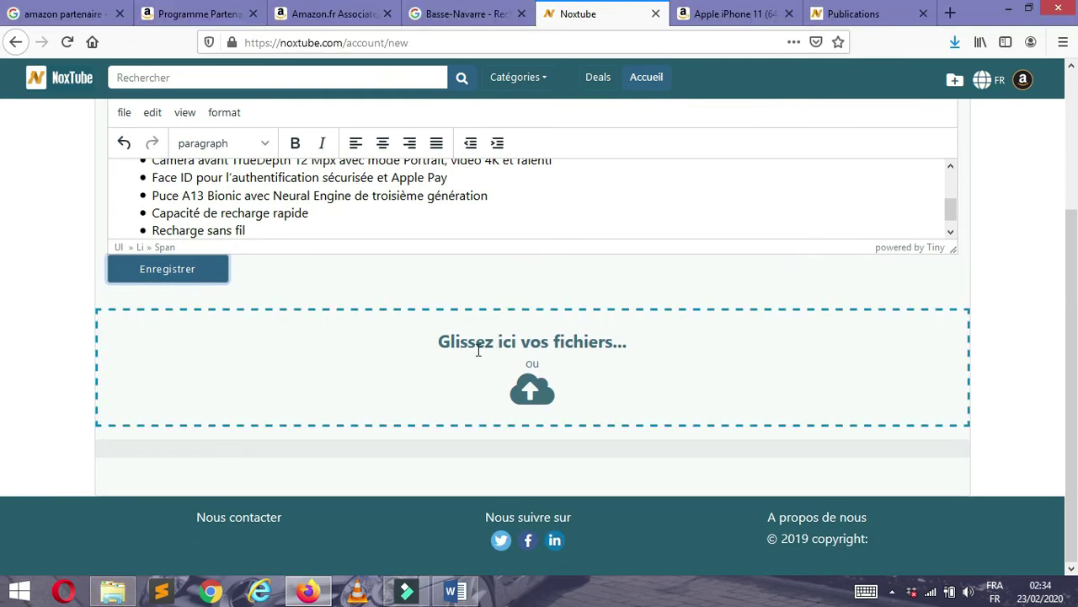
- Upload Apple iPhone 11.jpg from the noxtube folder by dragging it onto the drop zone
click(533, 360)
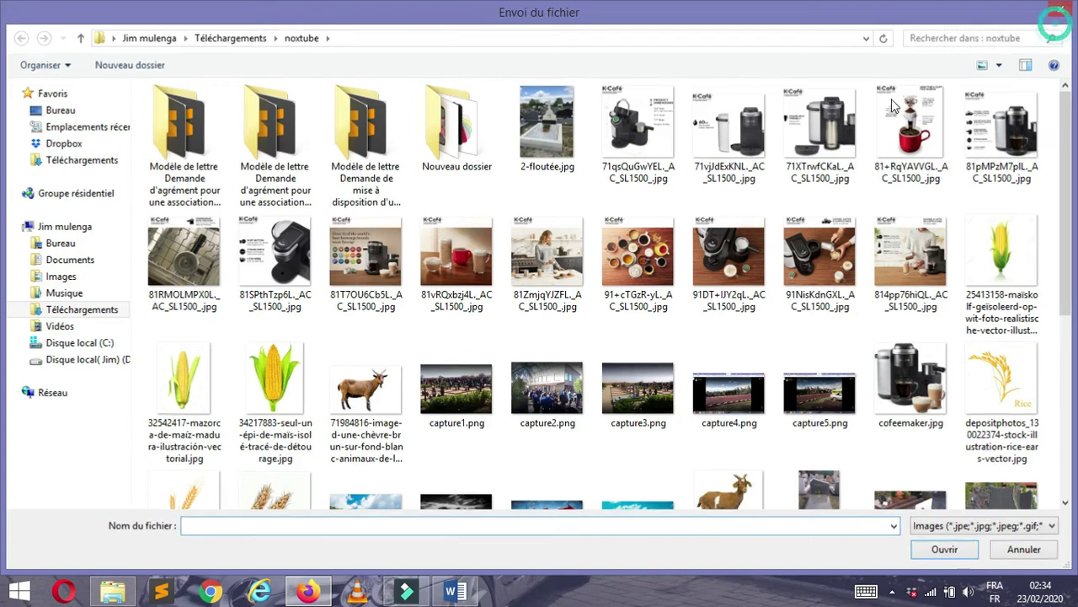
click(1059, 13)
click(120, 593)
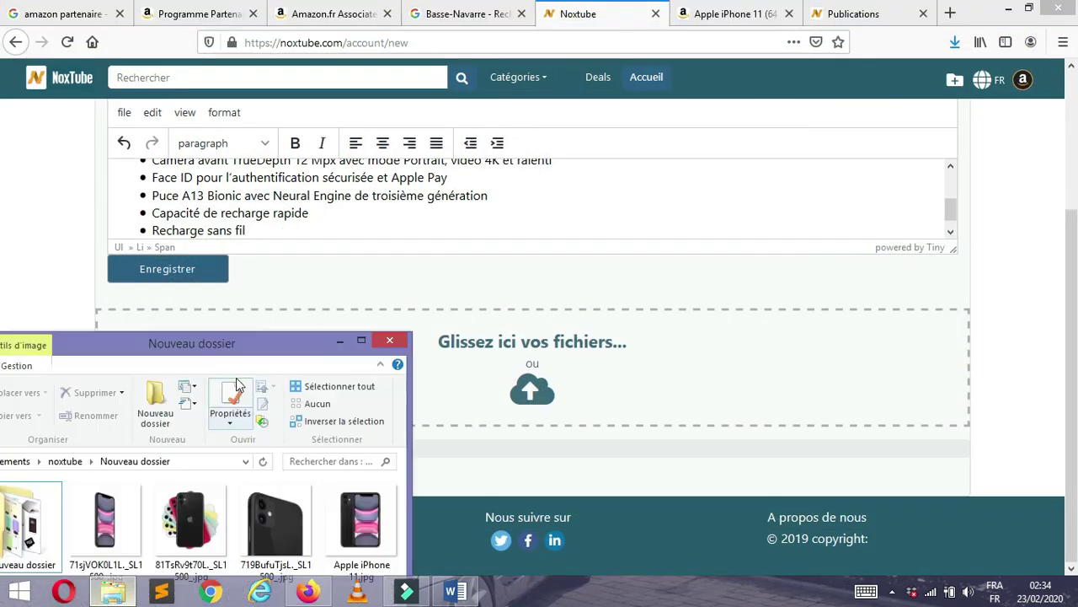
drag(277, 352, 338, 145)
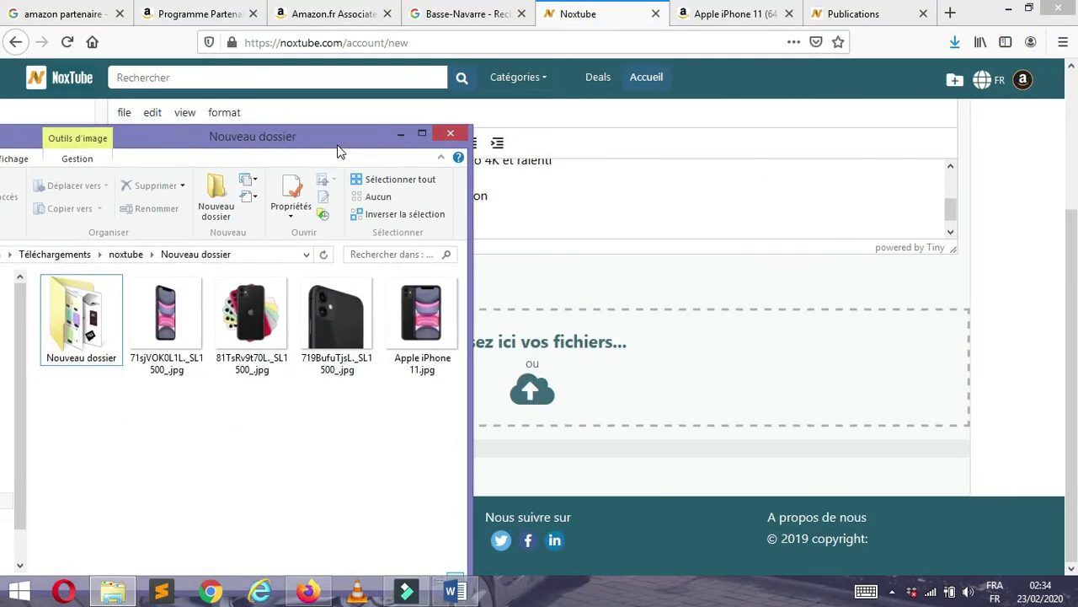
drag(413, 325, 645, 368)
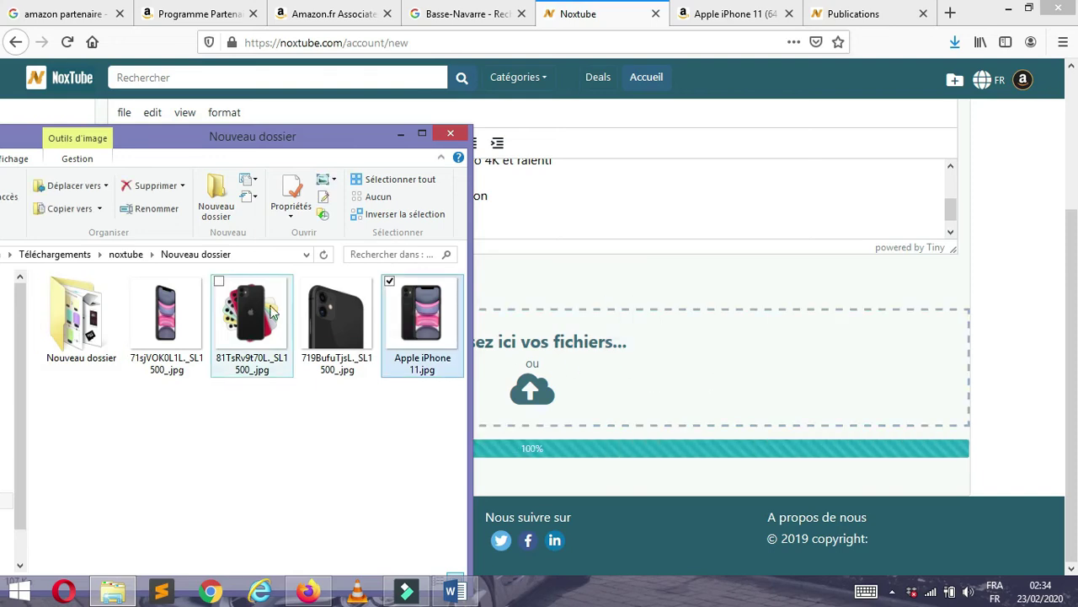
- Upload the pink front, multicoloured back and black back iPhone photos together
ctrl+click(166, 312)
ctrl+click(245, 334)
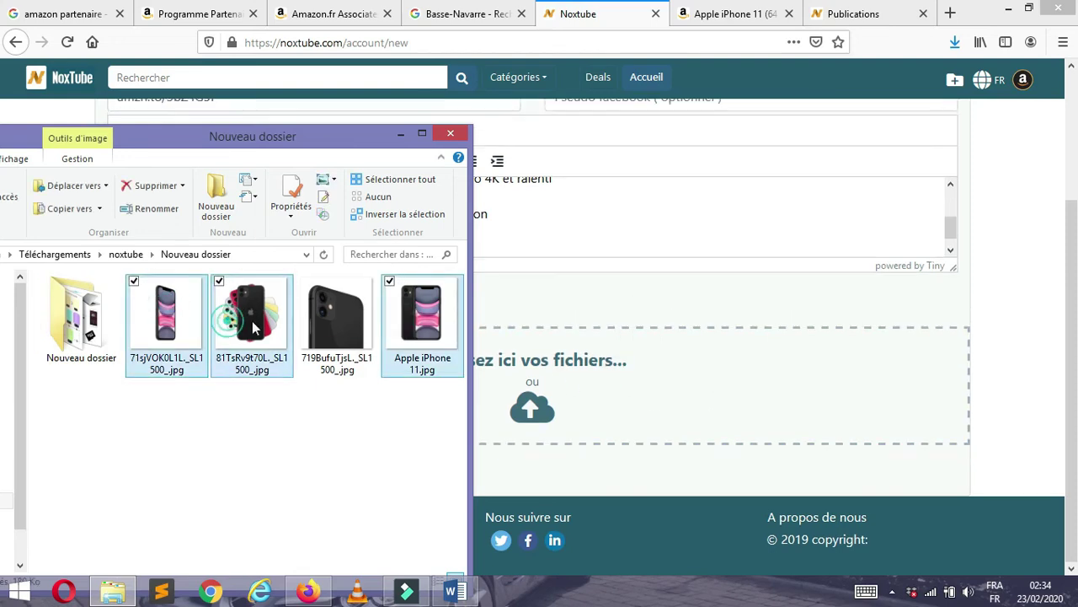
ctrl+click(326, 328)
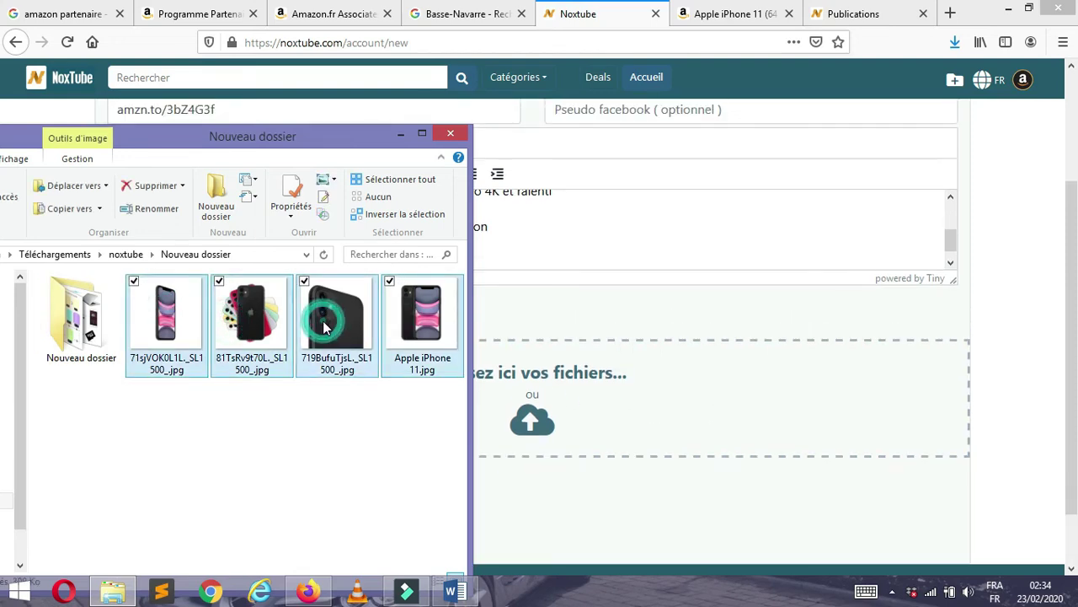
ctrl+click(400, 326)
drag(316, 333, 700, 397)
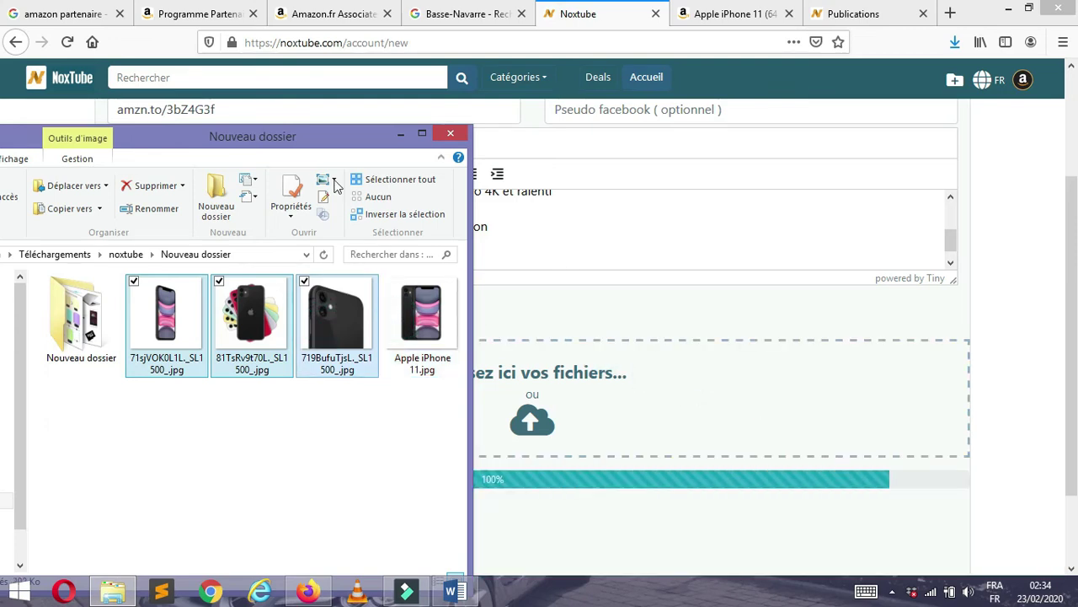
click(400, 133)
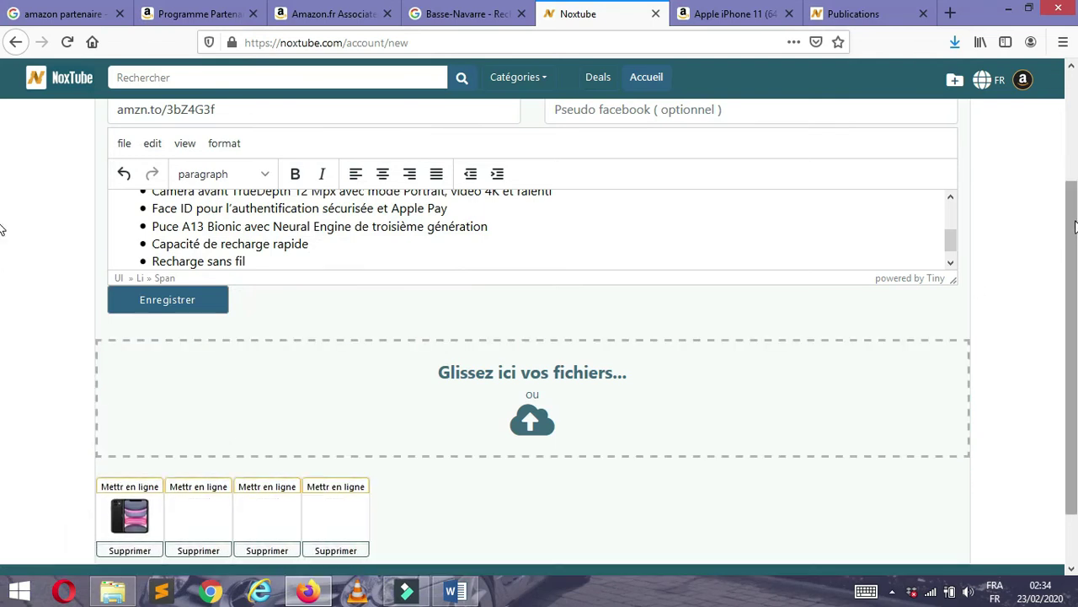
- Scroll the form to check the four photo thumbnails and the amzn.to/3bZ4G3f link
drag(1076, 223, 1076, 247)
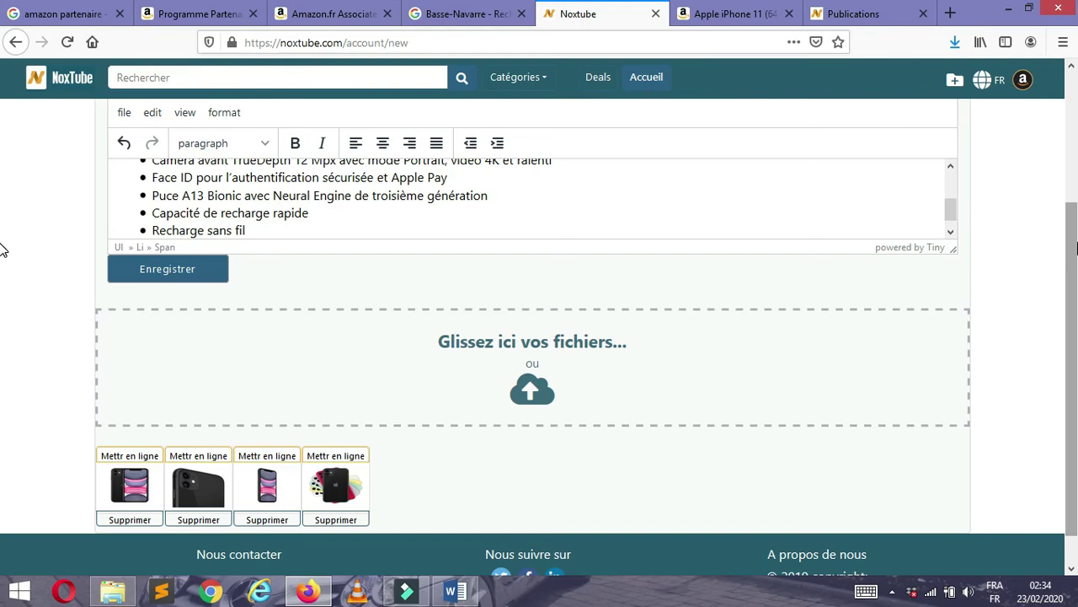
drag(1071, 247, 1071, 293)
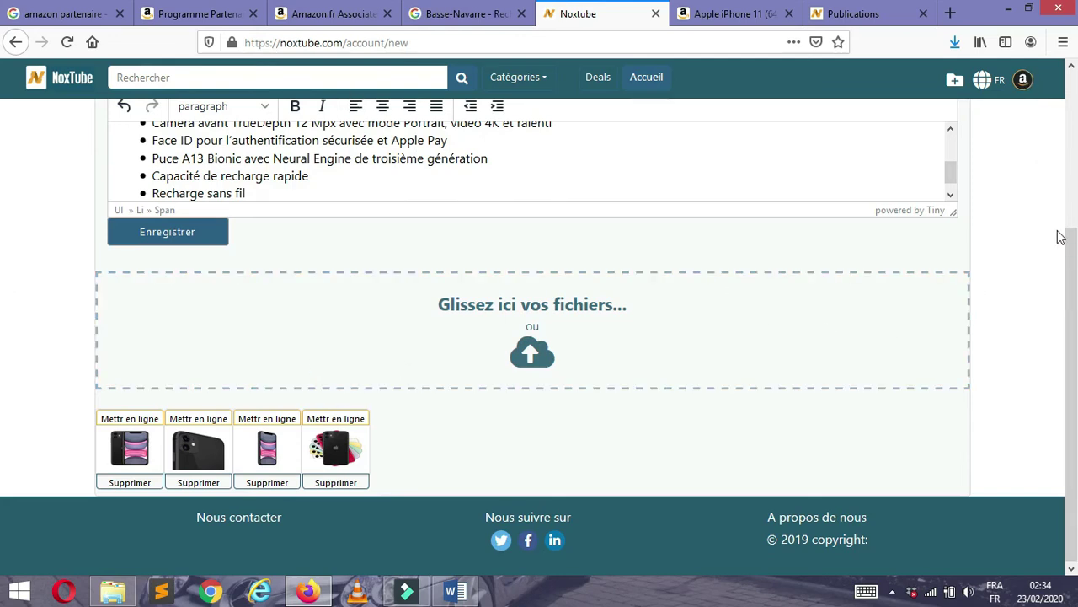
scroll(1061, 236, up, 5)
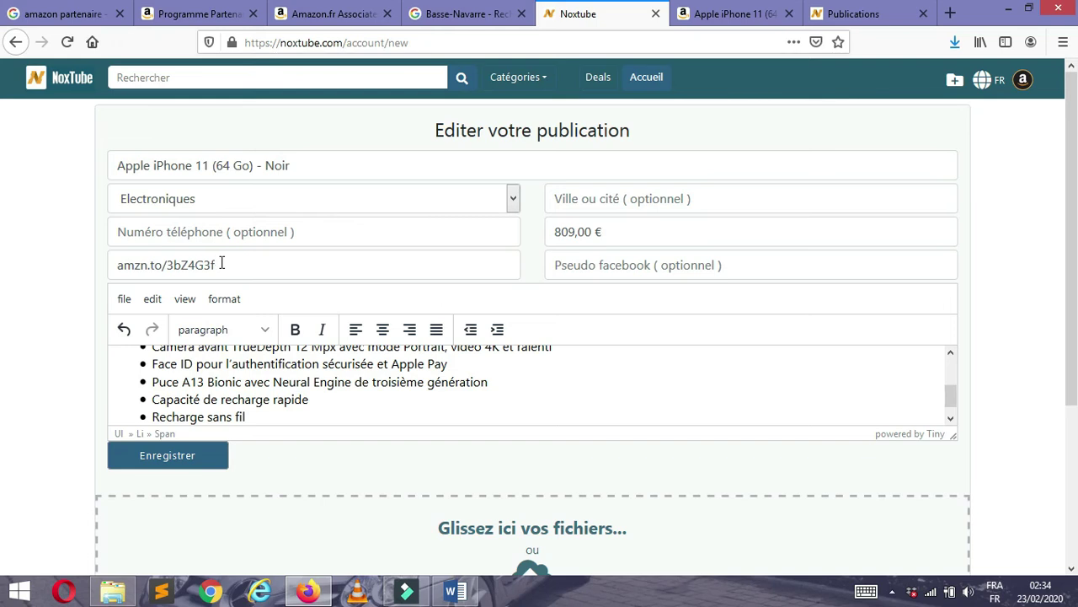
drag(221, 265, 93, 274)
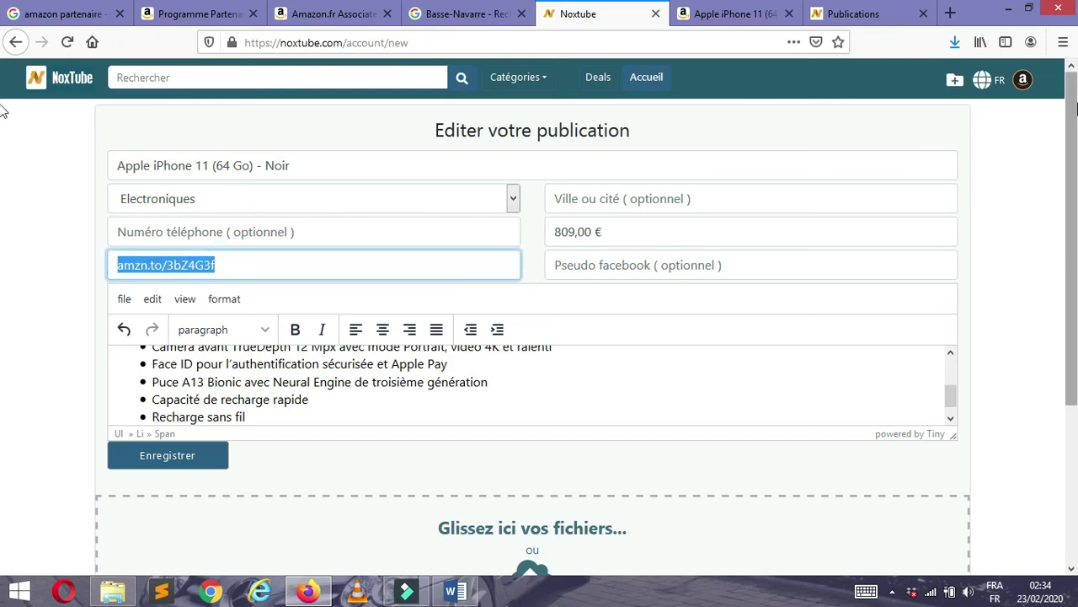
scroll(1074, 103, down, 4)
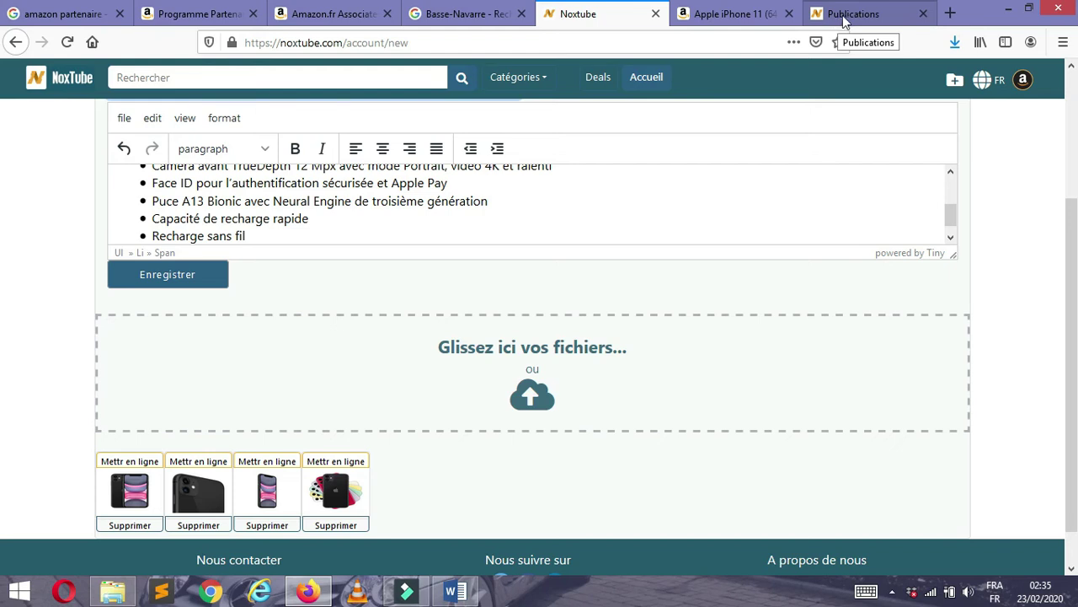
- Reload the NoxTube home page and open the Apple iphone 11 (64 go) - noir publication
click(845, 17)
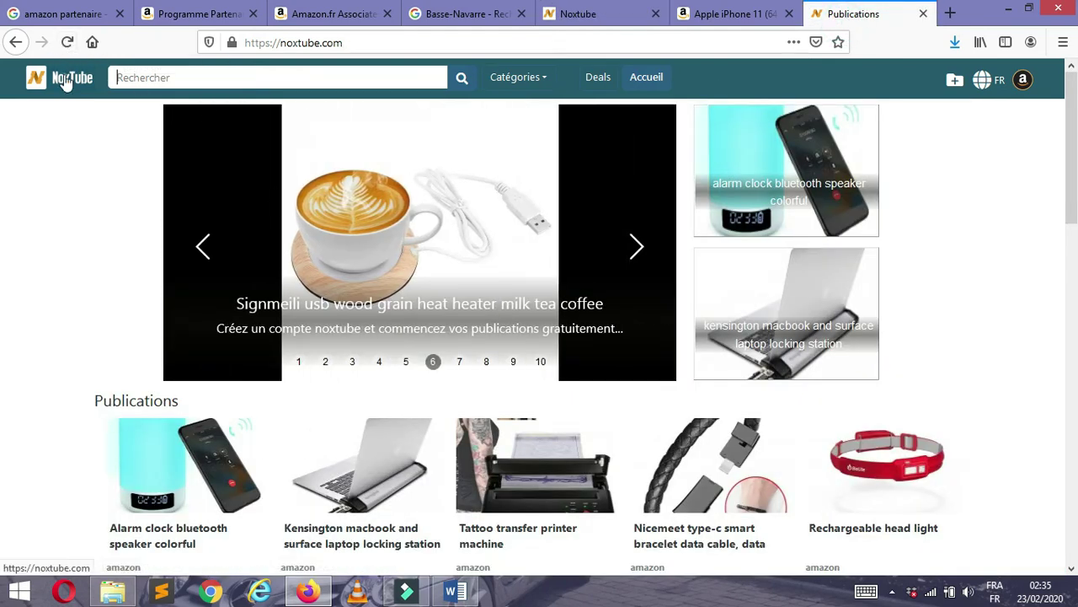
click(66, 81)
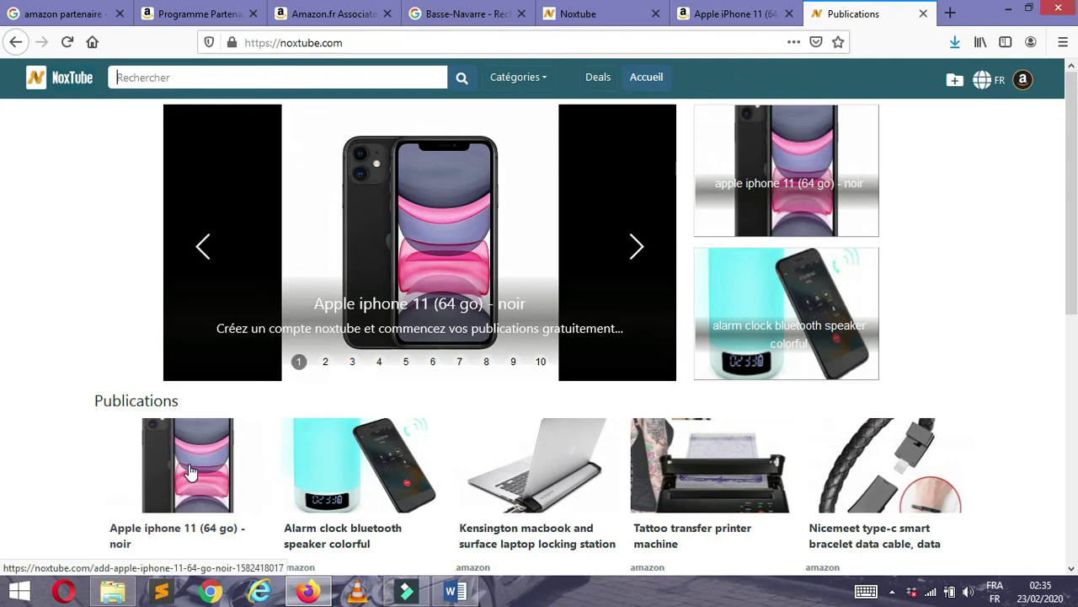
scroll(4, 228, down, 2)
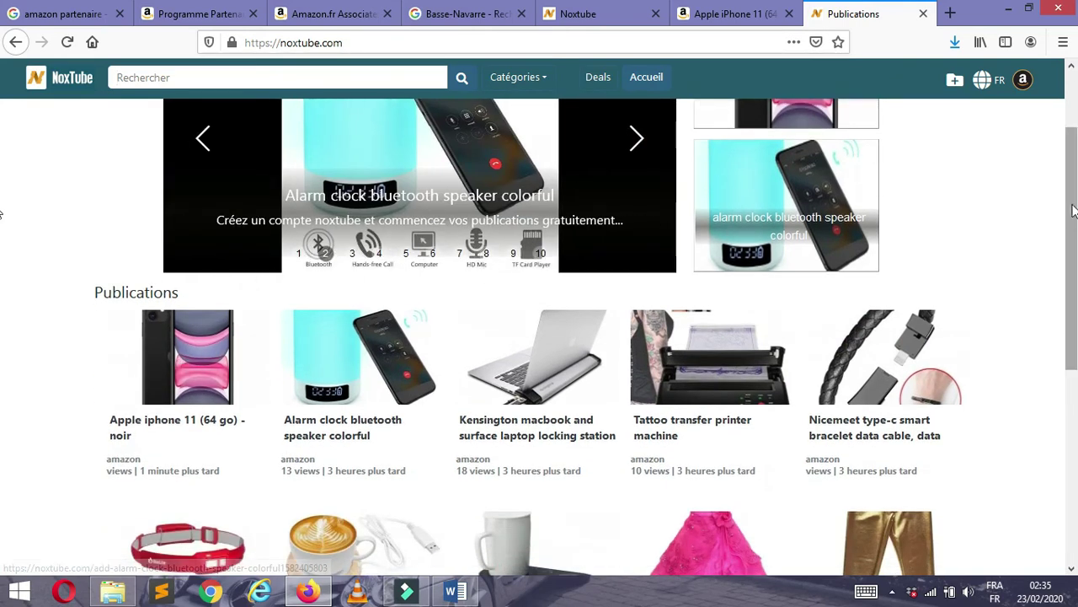
click(203, 355)
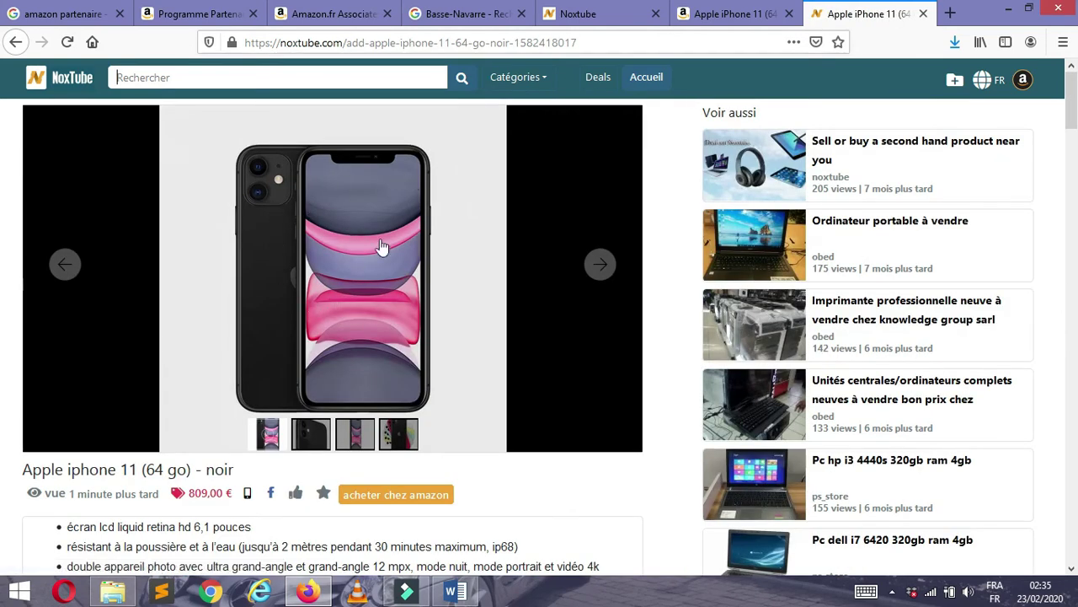
click(365, 307)
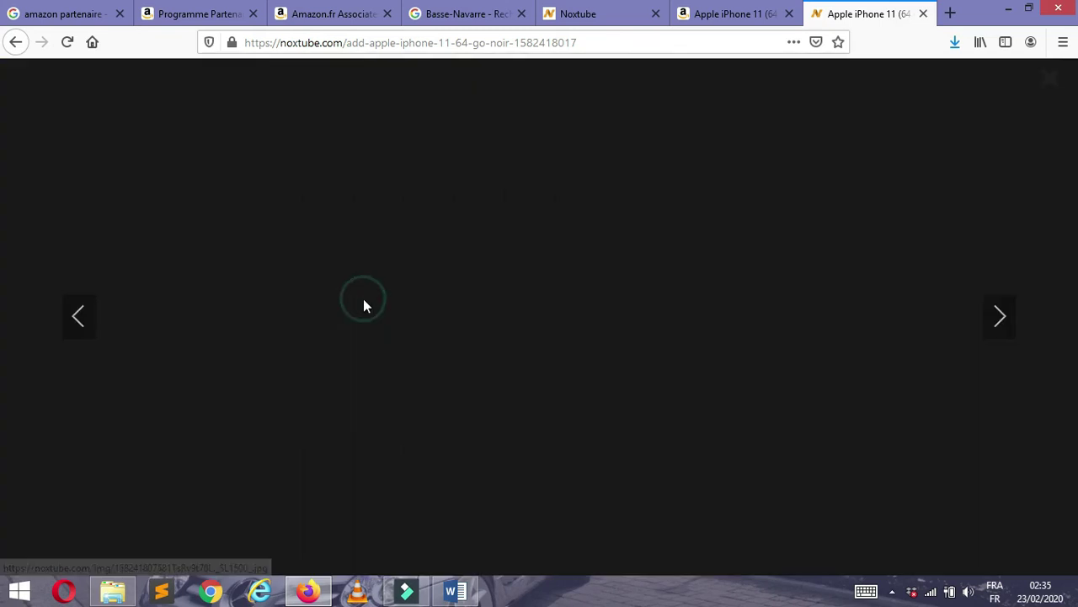
click(999, 315)
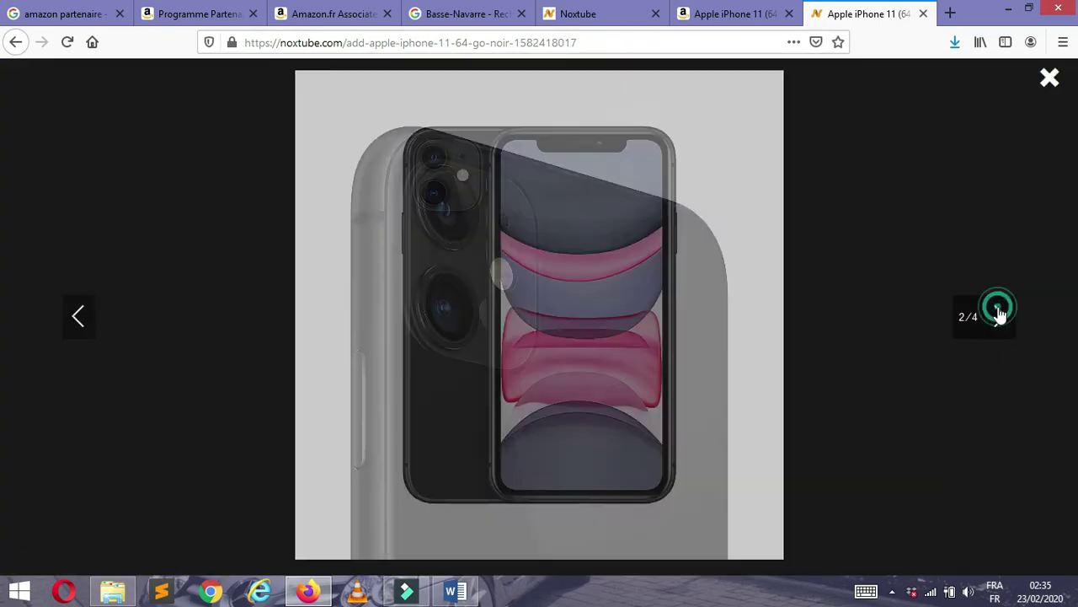
click(1000, 315)
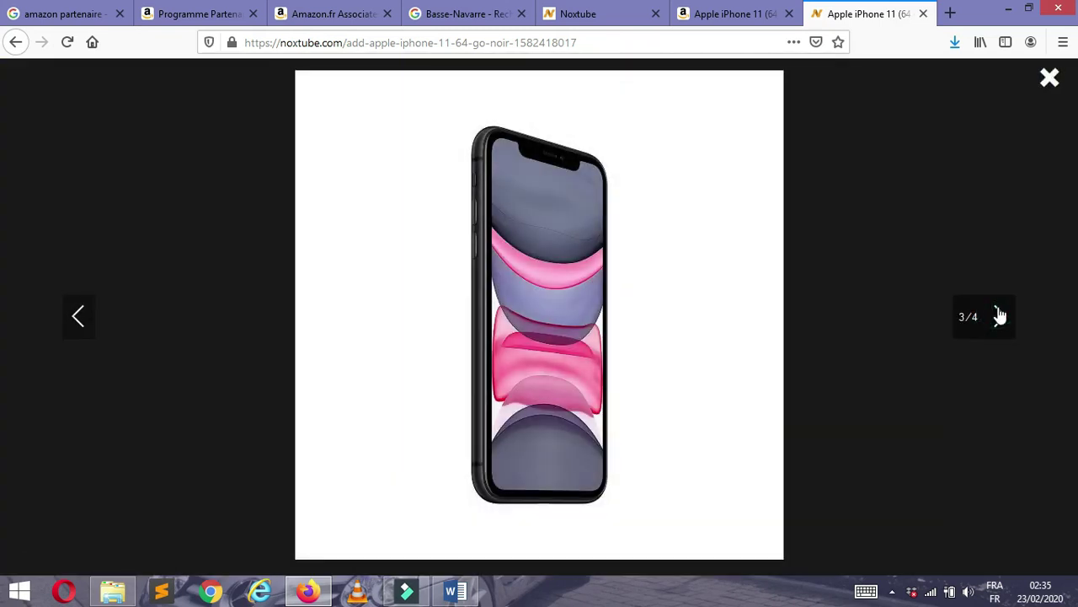
click(999, 316)
click(1000, 315)
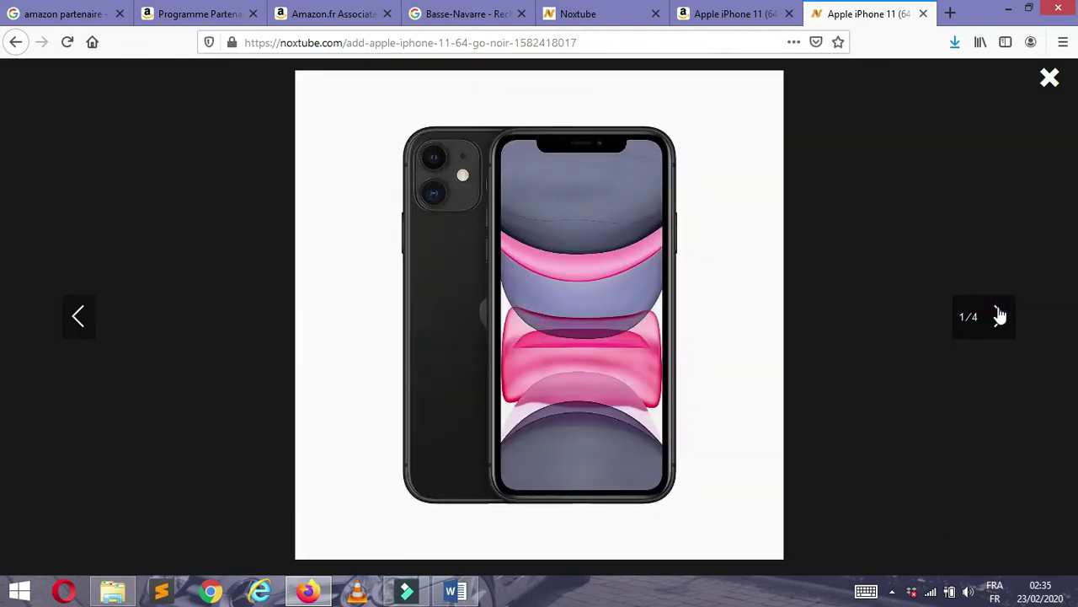
click(1000, 315)
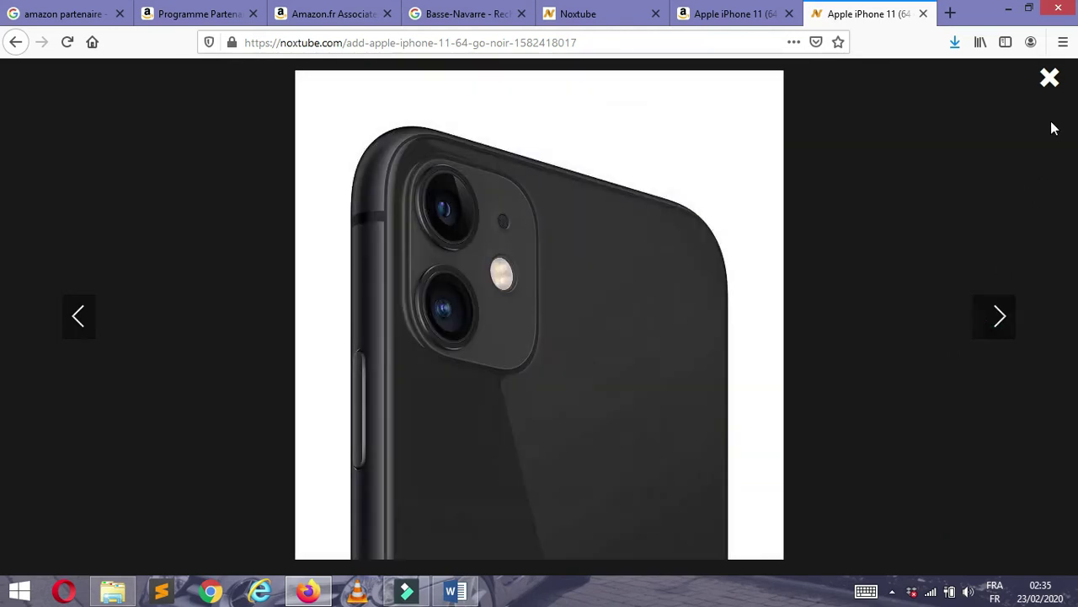
click(1051, 79)
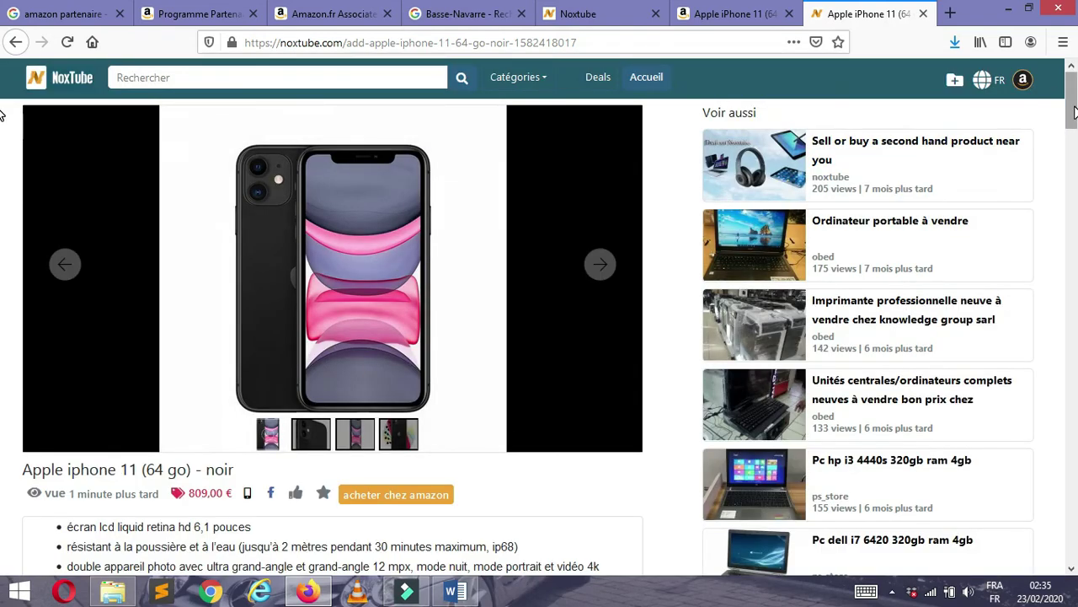
- Tweet a link to the Apple iPhone 11 post from its 'Partagez cette publication' share buttons
drag(1074, 112, 1073, 143)
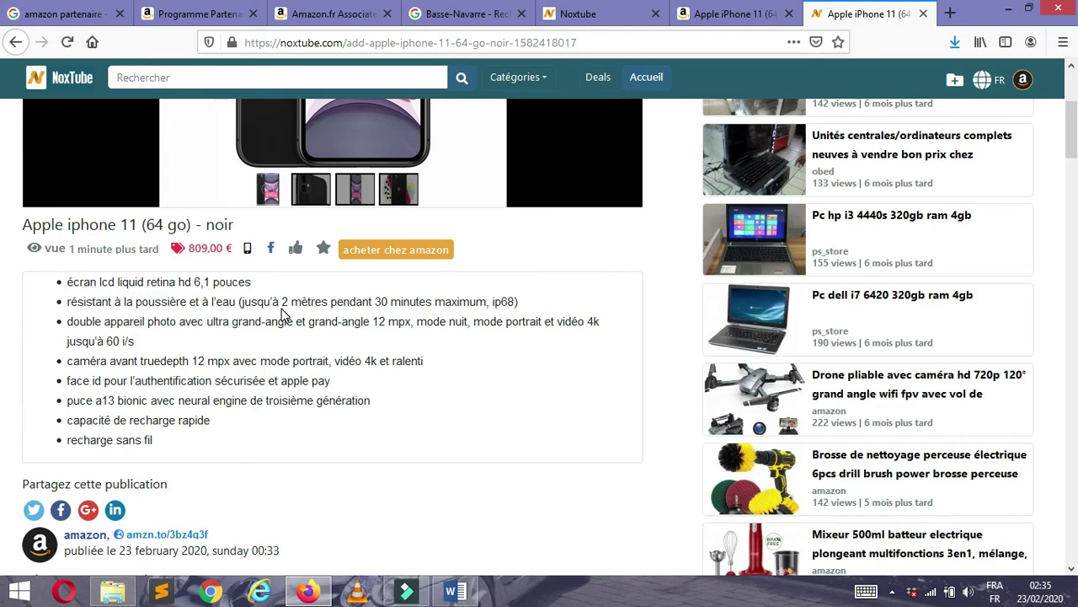
click(65, 283)
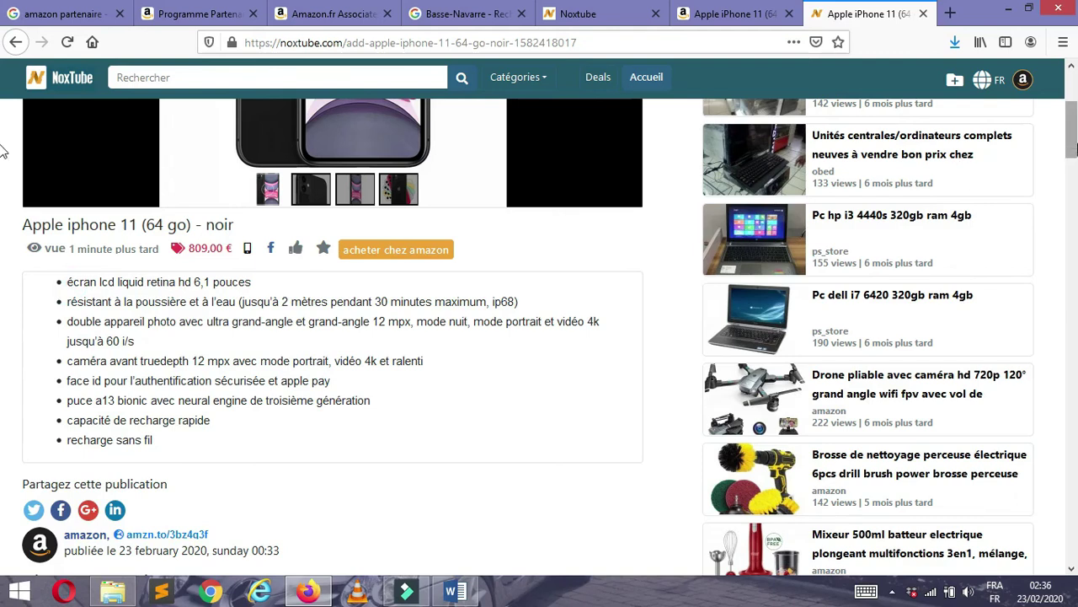
scroll(247, 208, down, 5)
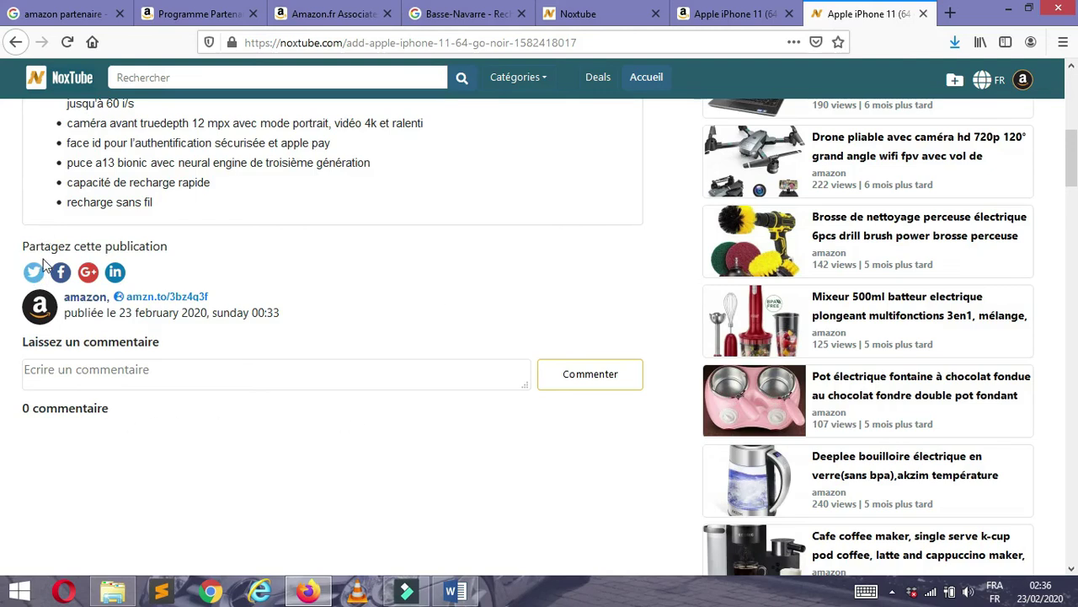
click(35, 271)
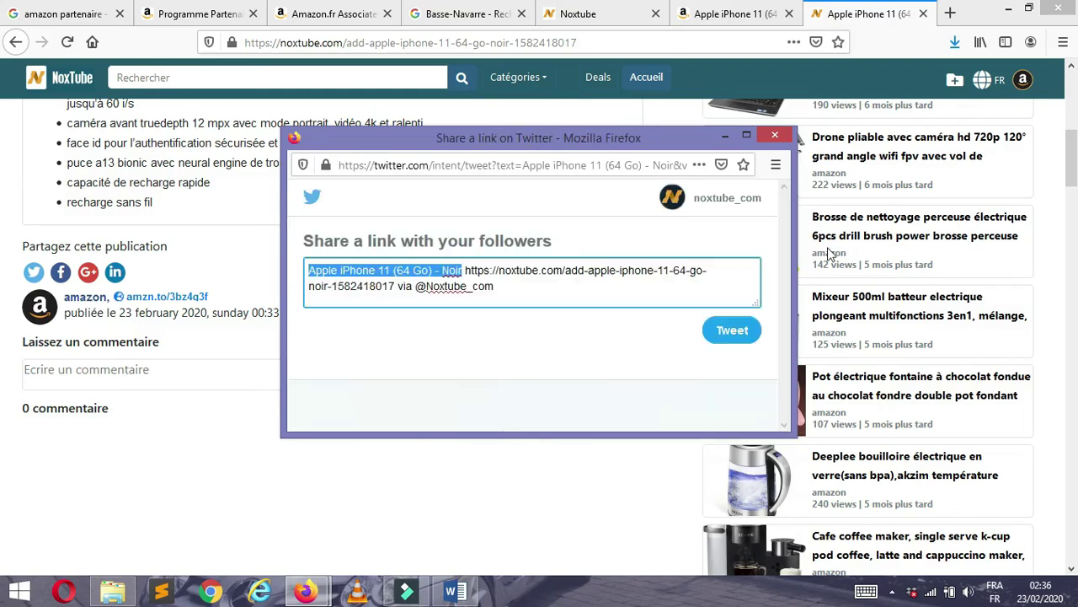
click(730, 338)
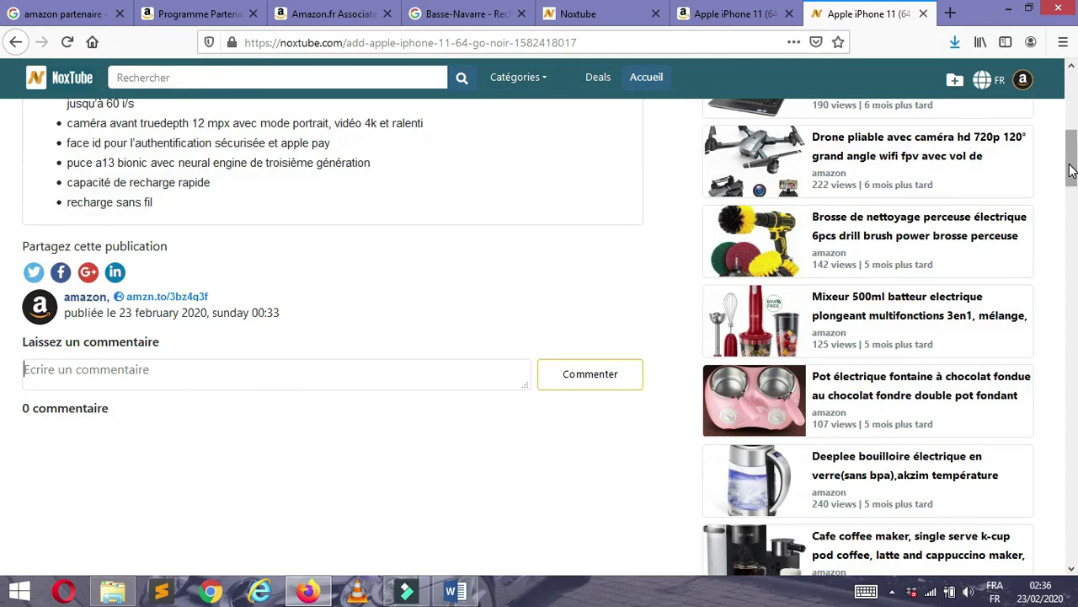
- Reload the iPhone 11 post page so it shows 16 vues, then check the 'acheter chez amazon' button
drag(1071, 169, 1058, 107)
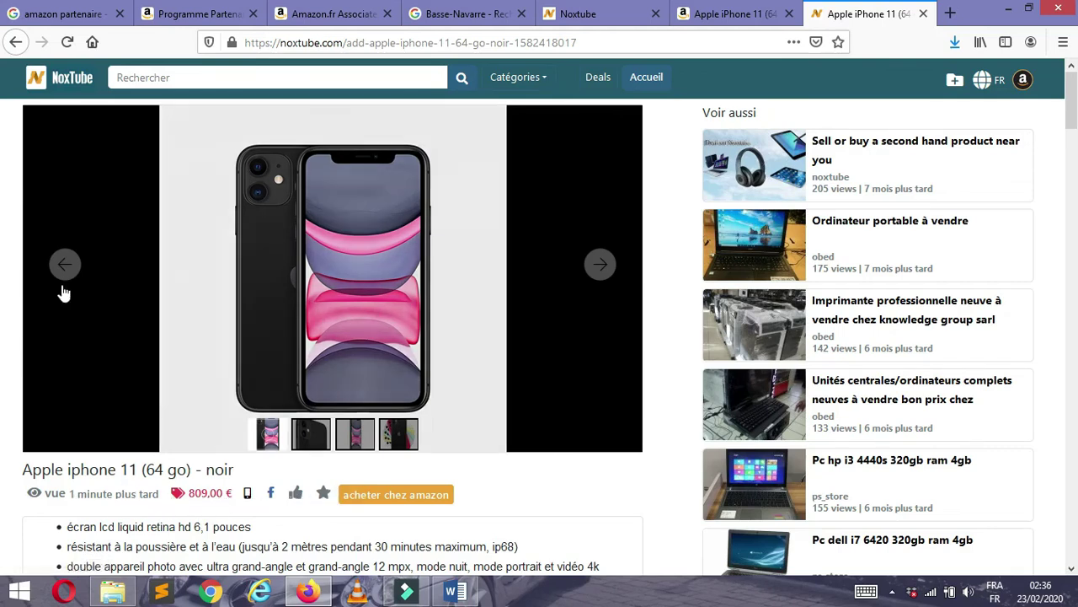
click(69, 43)
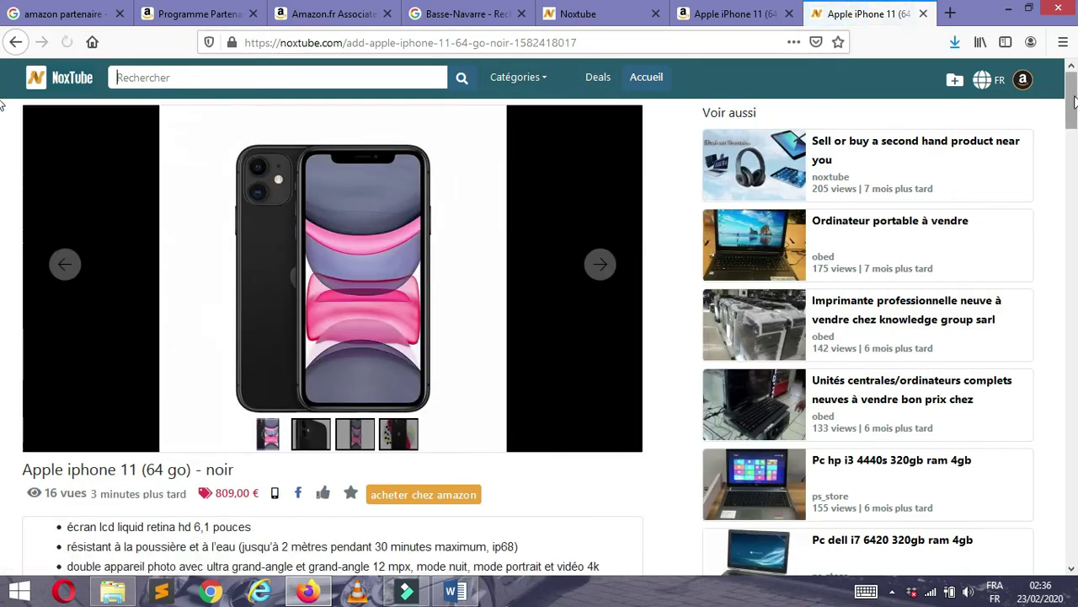
scroll(177, 242, down, 3)
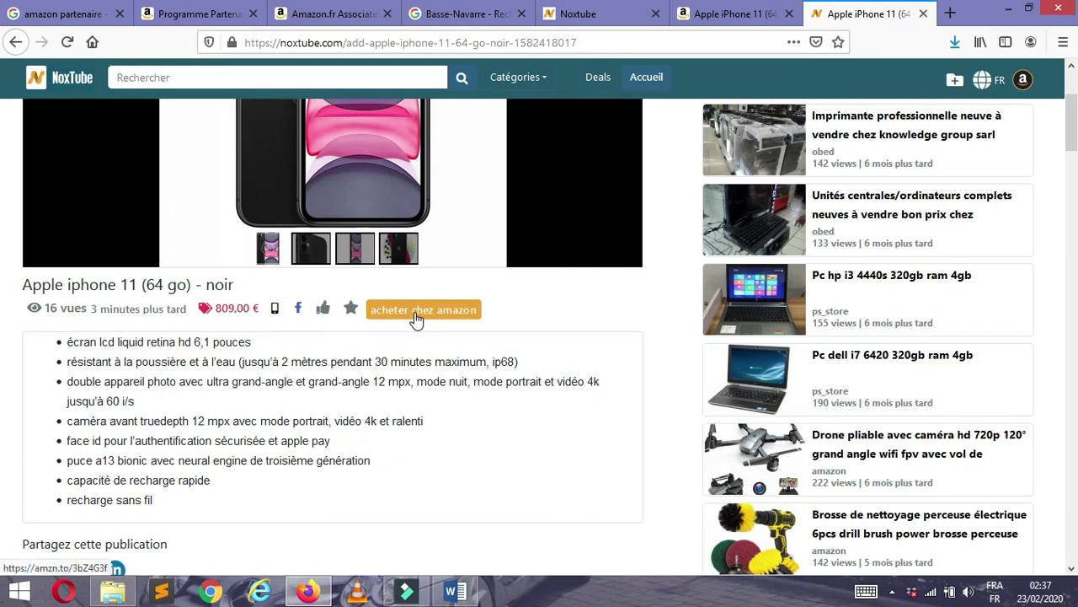
scroll(416, 318, up, 3)
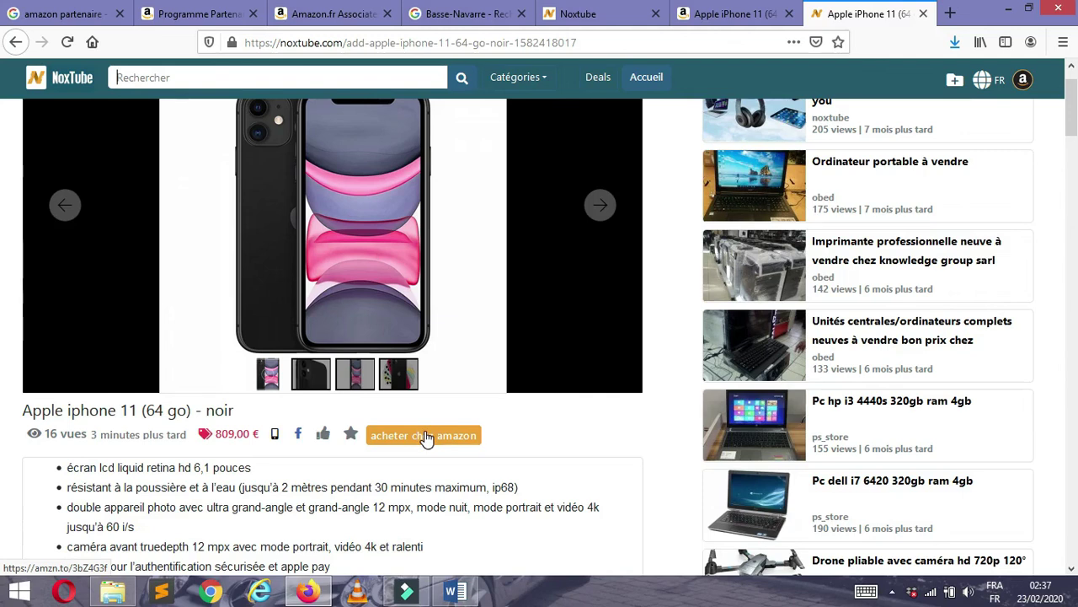
- Follow 'acheter chez amazon' to the Apple iPhone 11 (64 Go) - Noir page priced 809,00 €
click(425, 435)
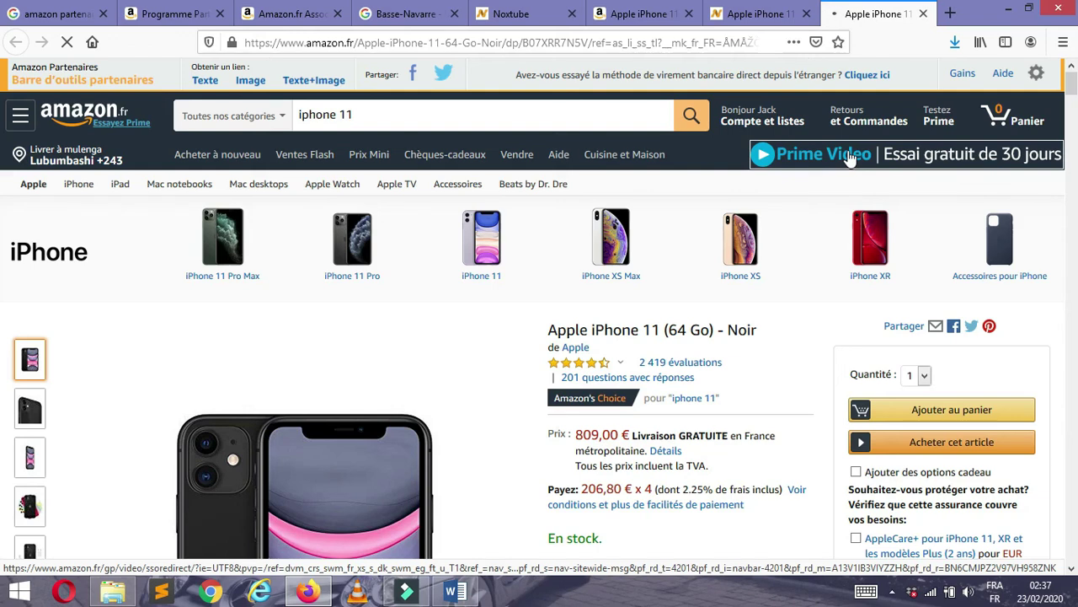
scroll(407, 270, down, 5)
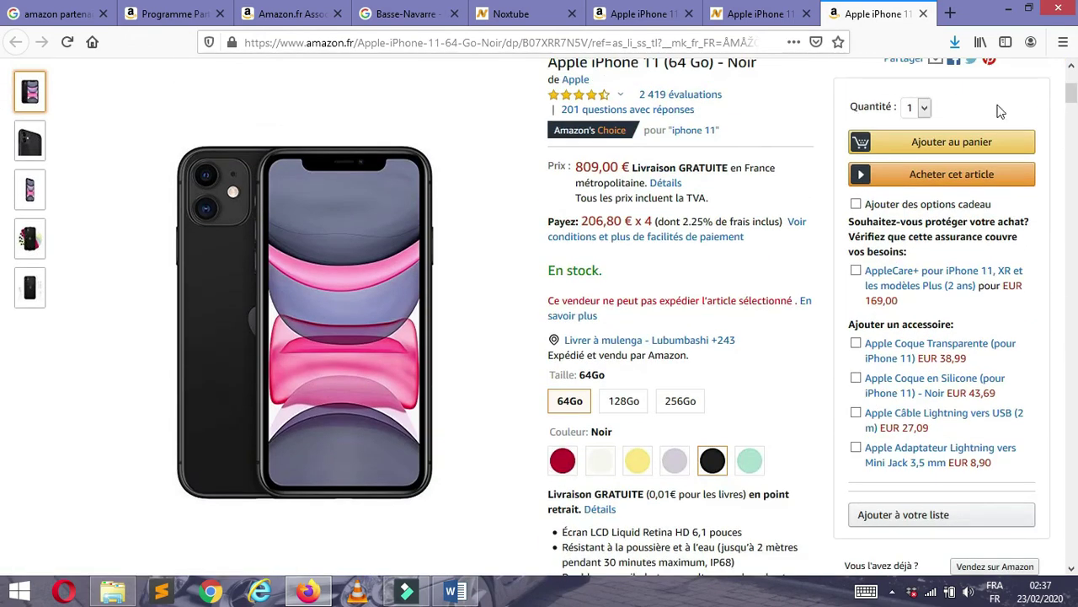
scroll(1075, 101, up, 3)
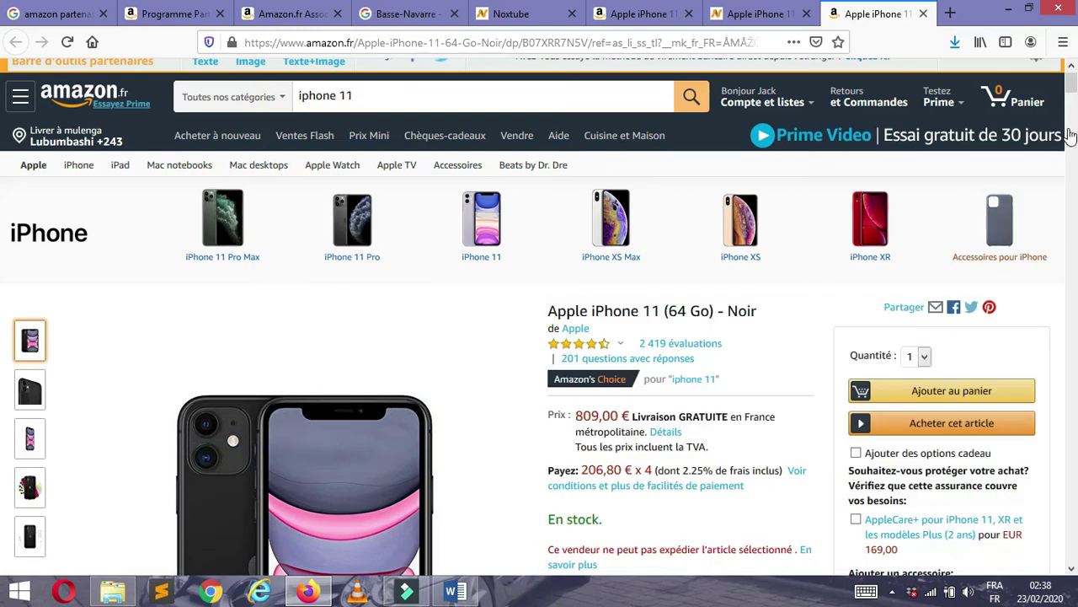
drag(1072, 87, 1072, 102)
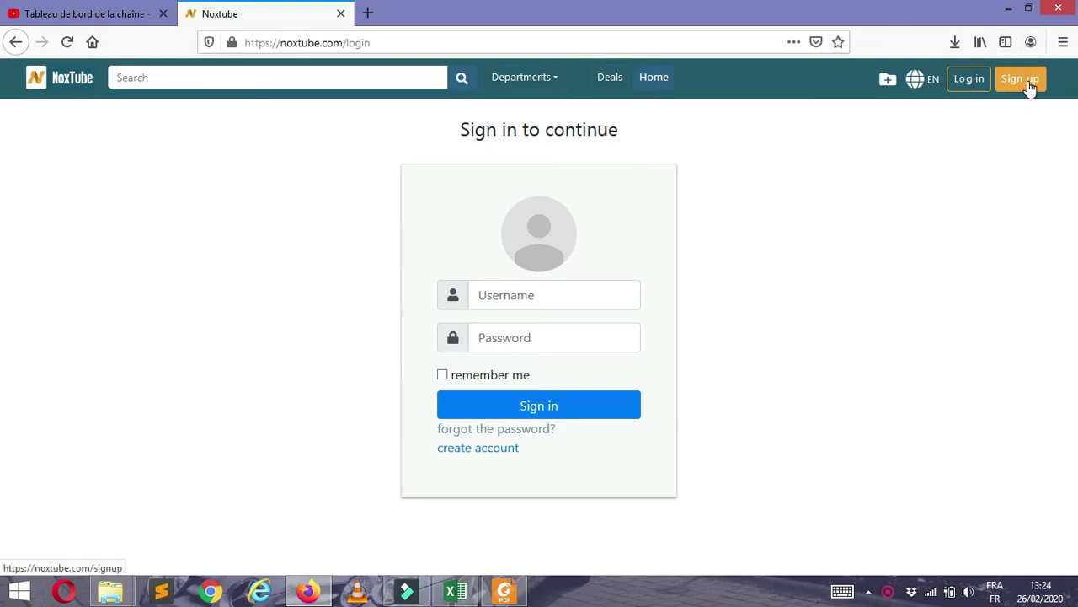
- Sign back into NoxTube and start a blank new post from the account's ads list
click(1022, 79)
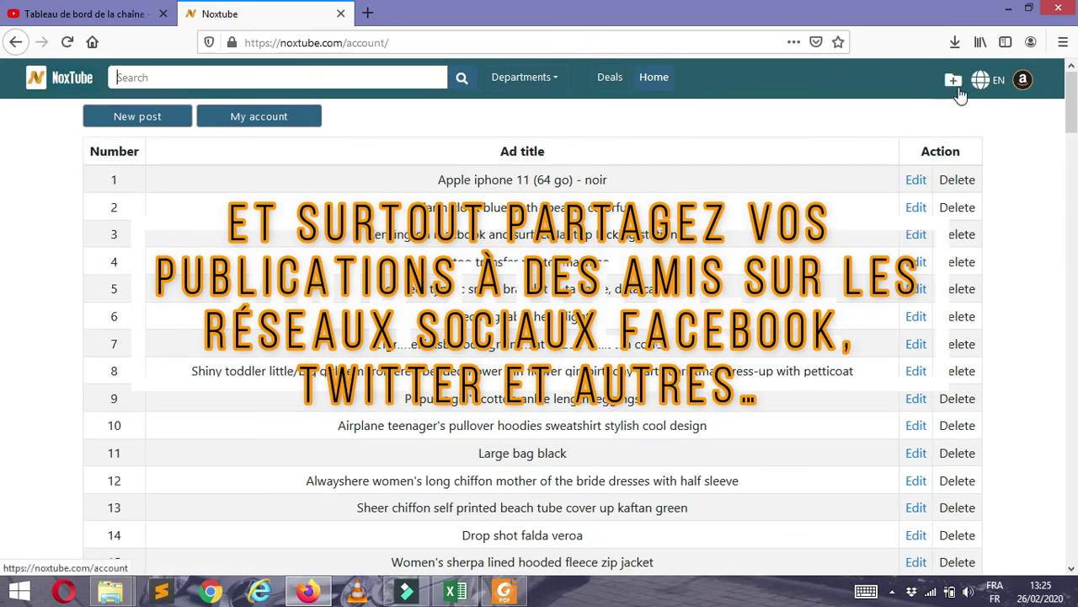
click(952, 83)
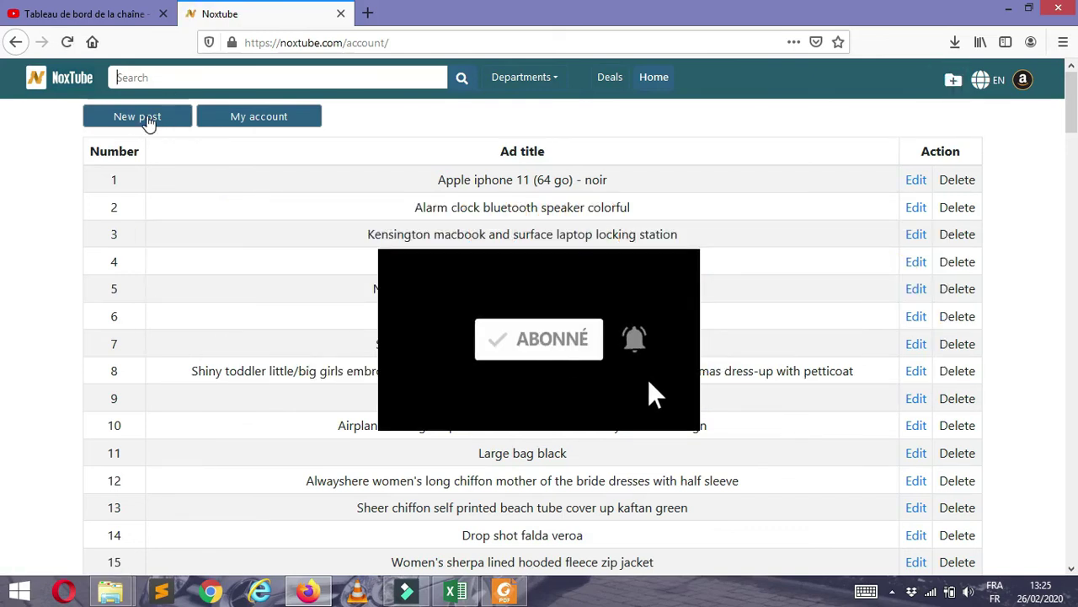
click(142, 125)
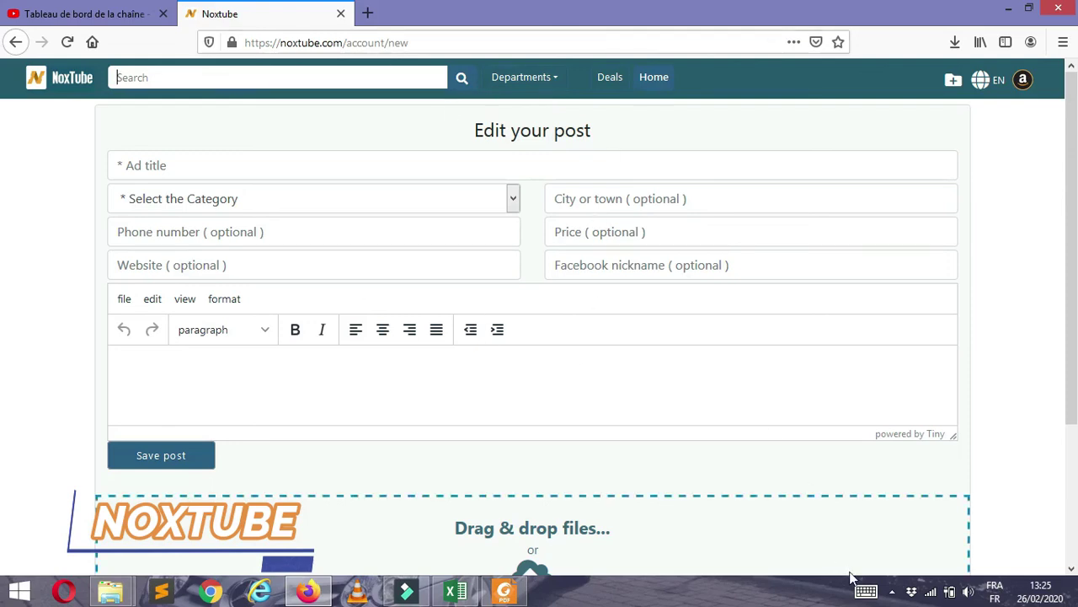
click(892, 592)
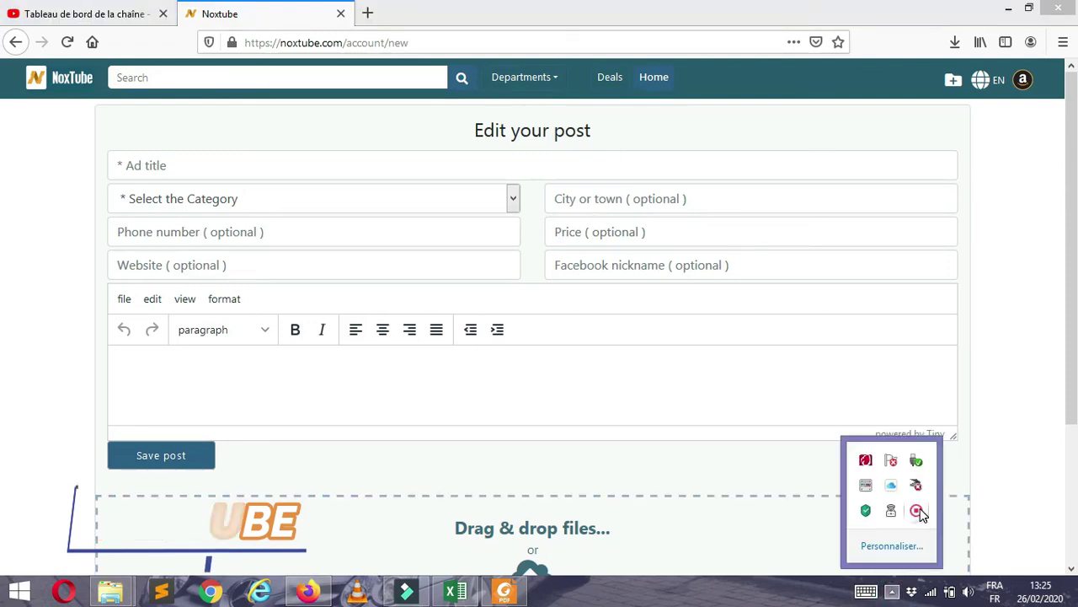